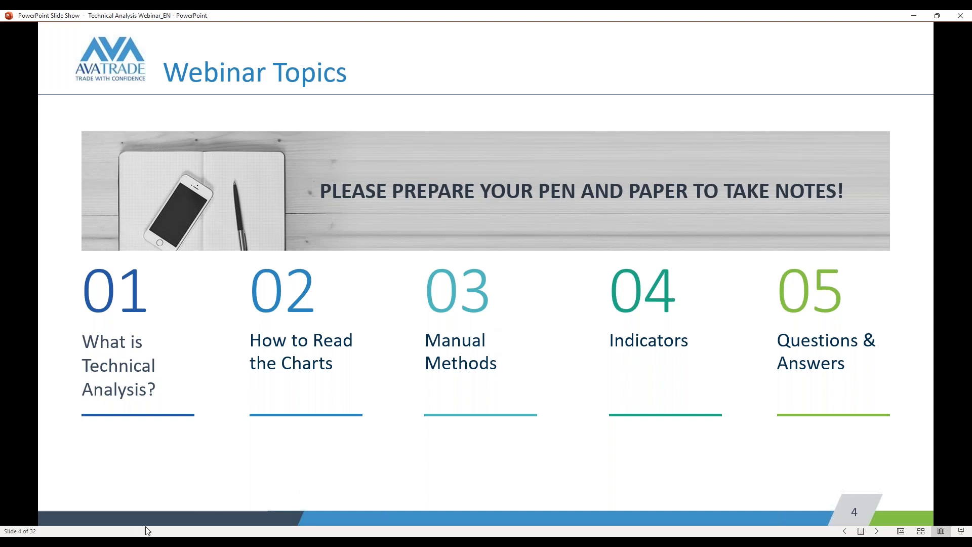
- Switch from the presentation to the AvaTrade website in Chrome and open the AvaTradeGO trading platform page
{"action": "mouse_move", "coordinate": [137, 542]}
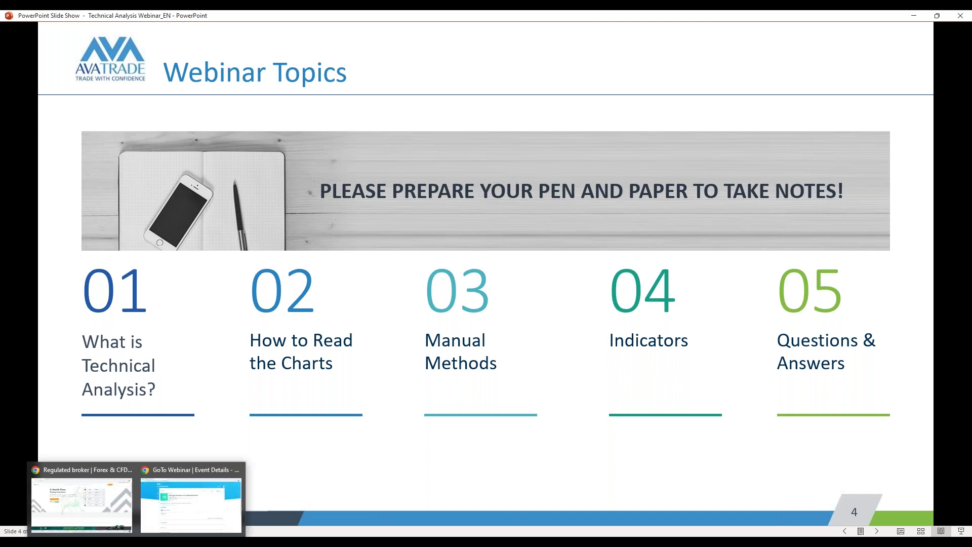
{"action": "left_click", "coordinate": [118, 520]}
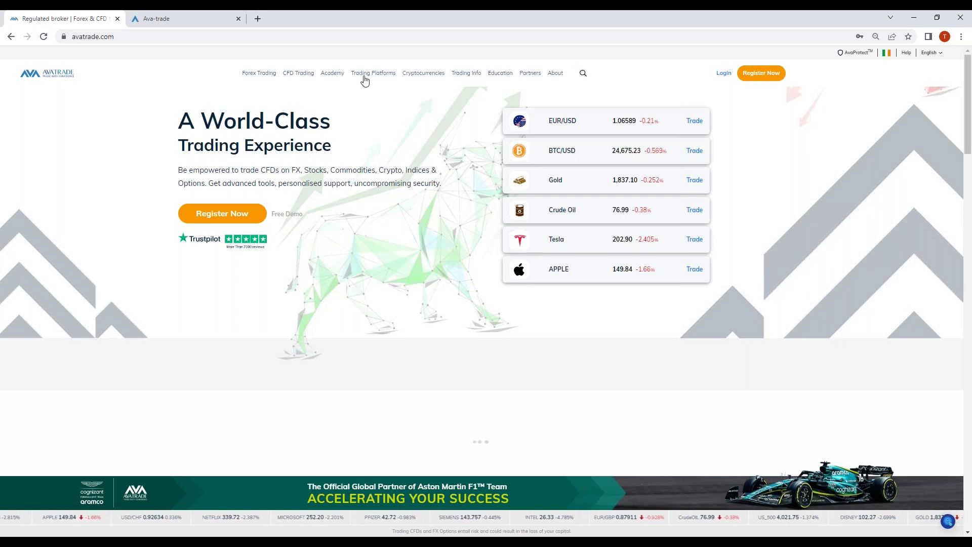
{"action": "mouse_move", "coordinate": [366, 76]}
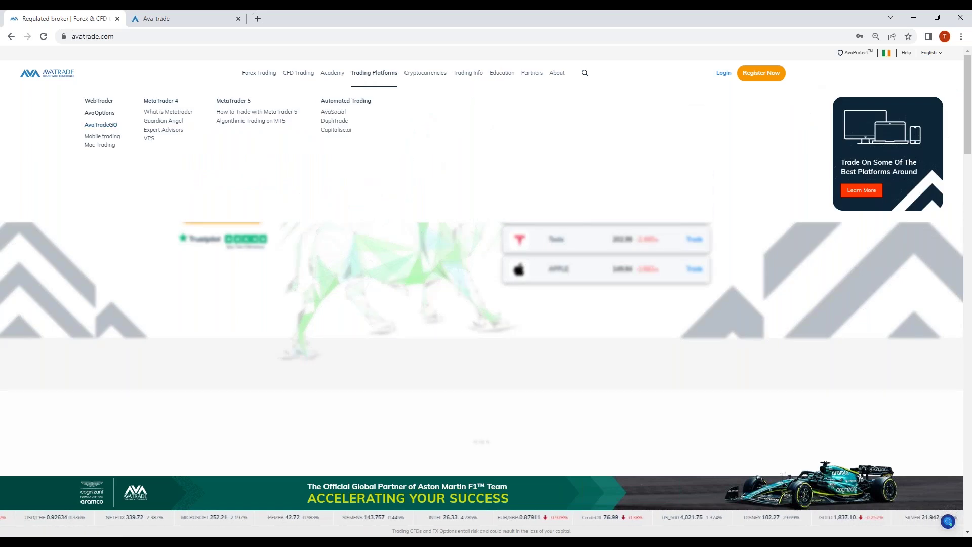
{"action": "left_click", "coordinate": [105, 126]}
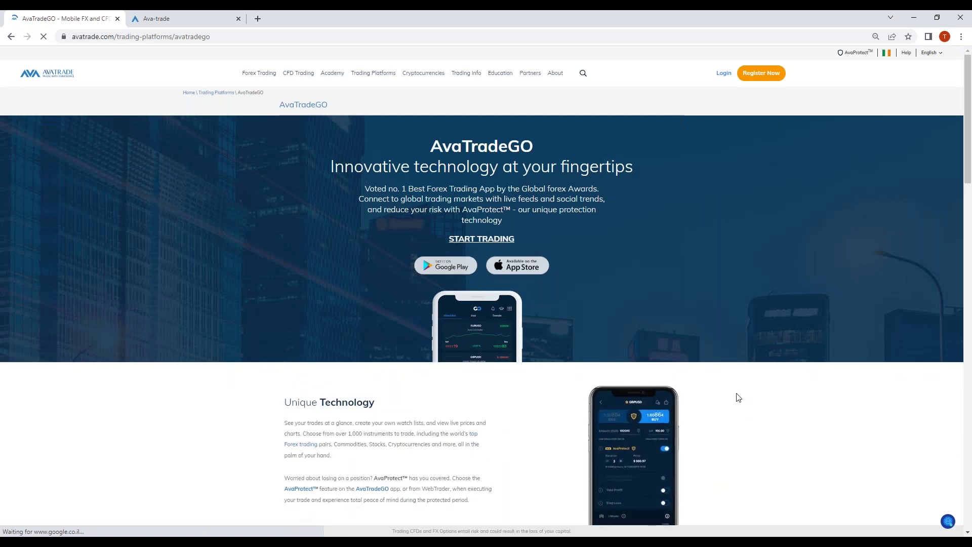
- Look through the AvaTradeGO page's feature sections and enlarge the page for easier reading
{"action": "scroll", "coordinate": [734, 430], "scroll_direction": "down", "scroll_amount": 2}
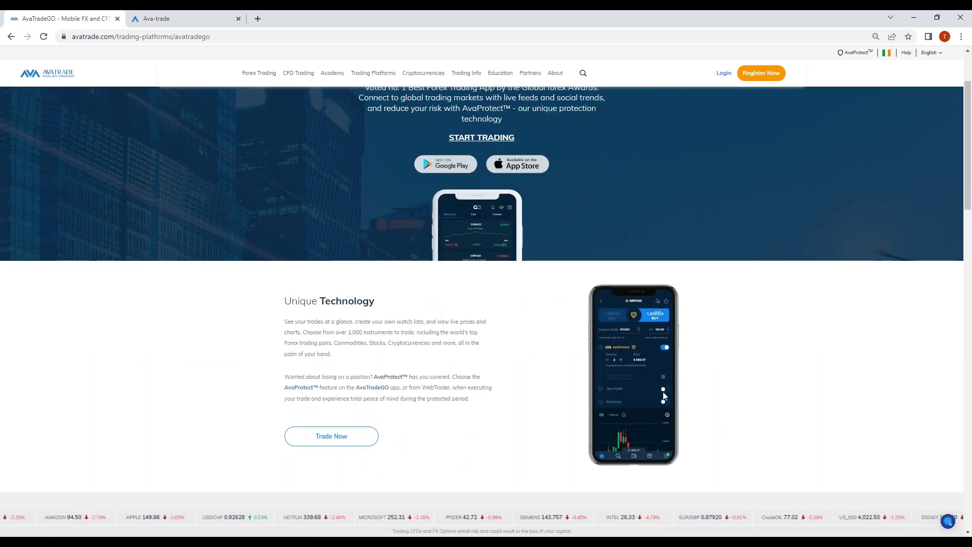
{"action": "scroll", "coordinate": [661, 393], "scroll_direction": "down", "scroll_amount": 10}
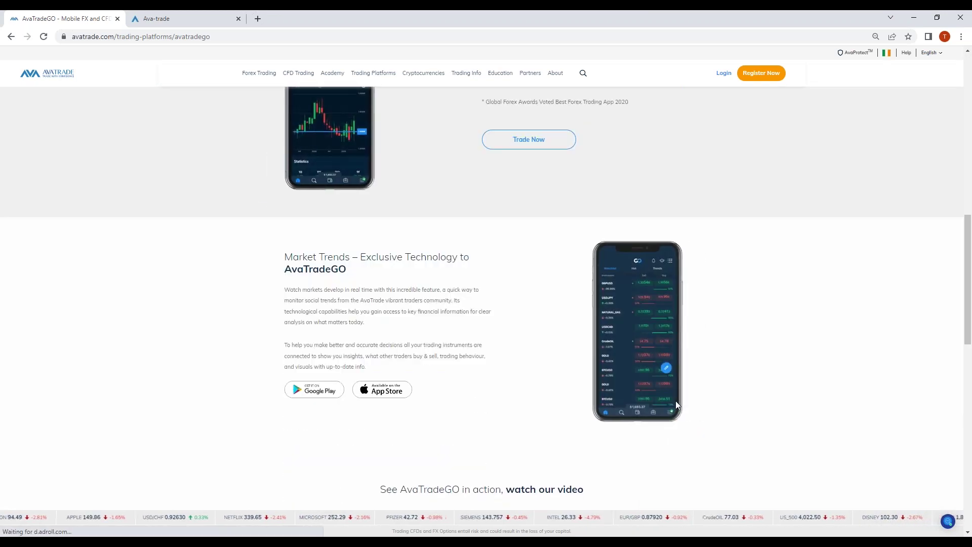
{"action": "scroll", "coordinate": [676, 401], "scroll_direction": "up", "scroll_amount": 10}
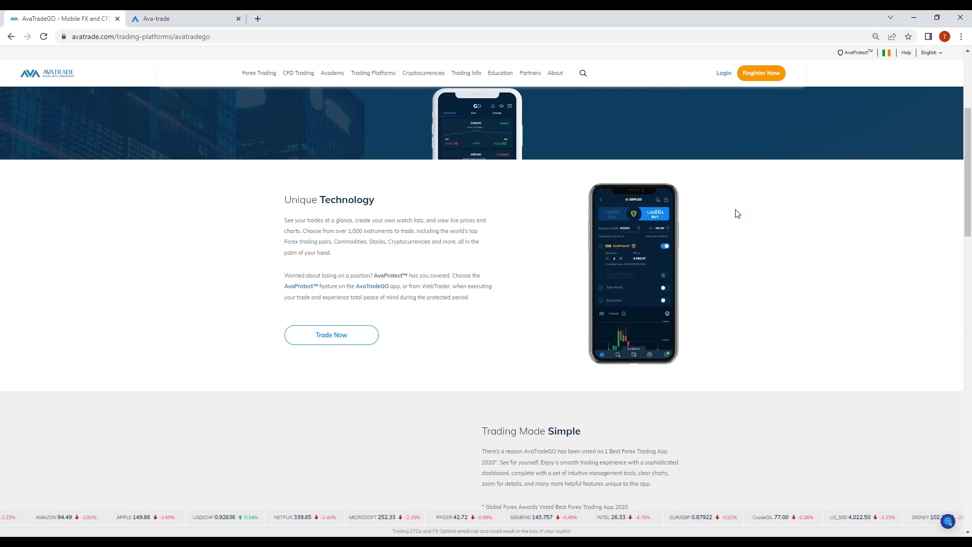
{"action": "key", "text": "ctrl+plus"}
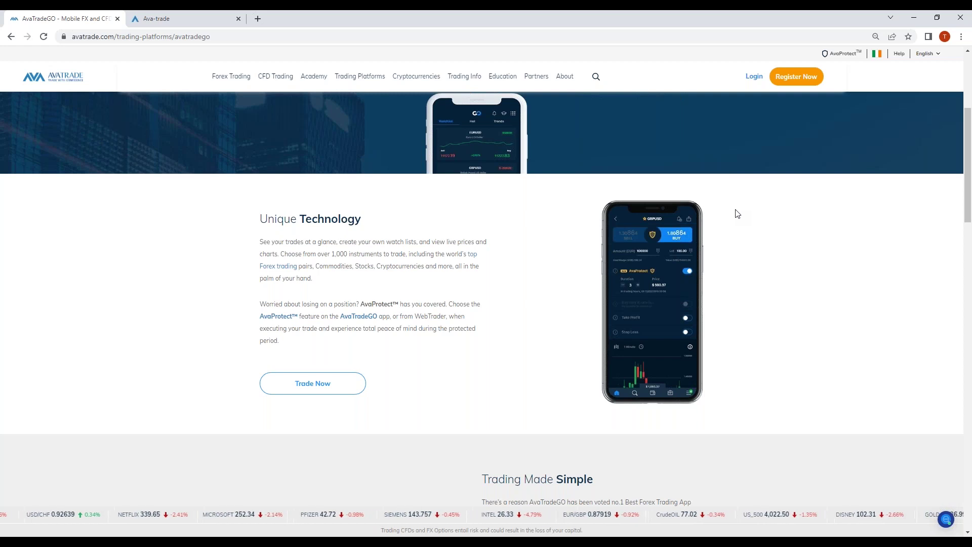
{"action": "key", "text": "ctrl+plus"}
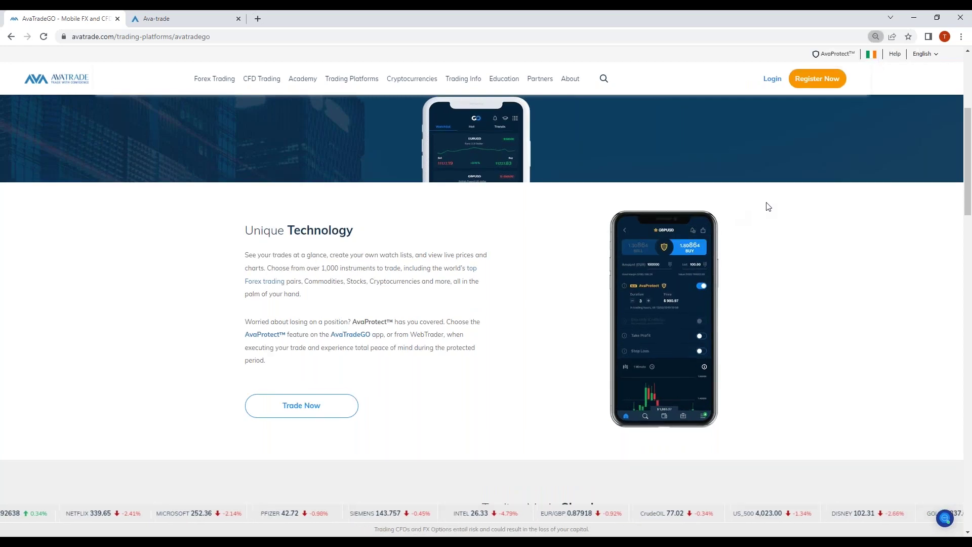
{"action": "scroll", "coordinate": [759, 253], "scroll_direction": "up", "scroll_amount": 5}
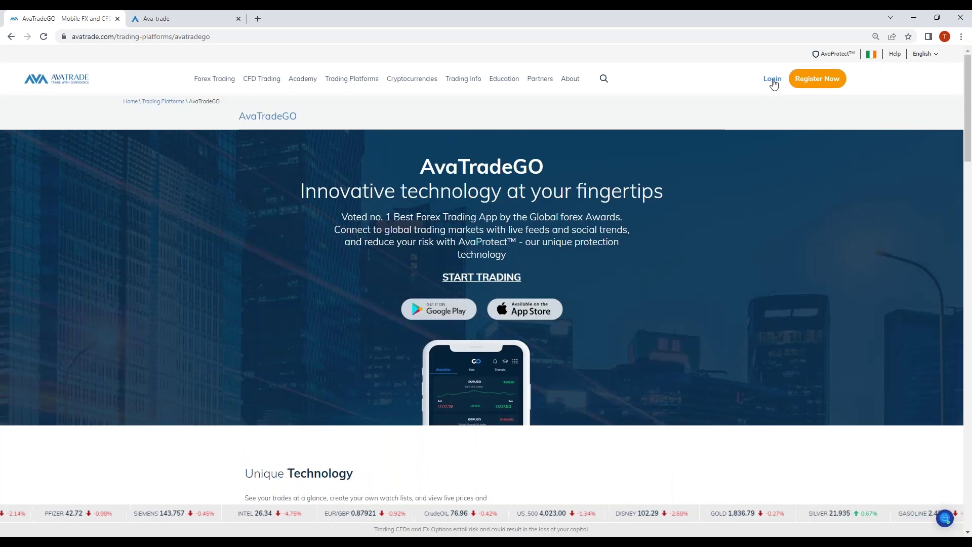
- Switch to the open WebTrader page and enlarge the instrument list to show more symbols above the chart
{"action": "left_click", "coordinate": [200, 22]}
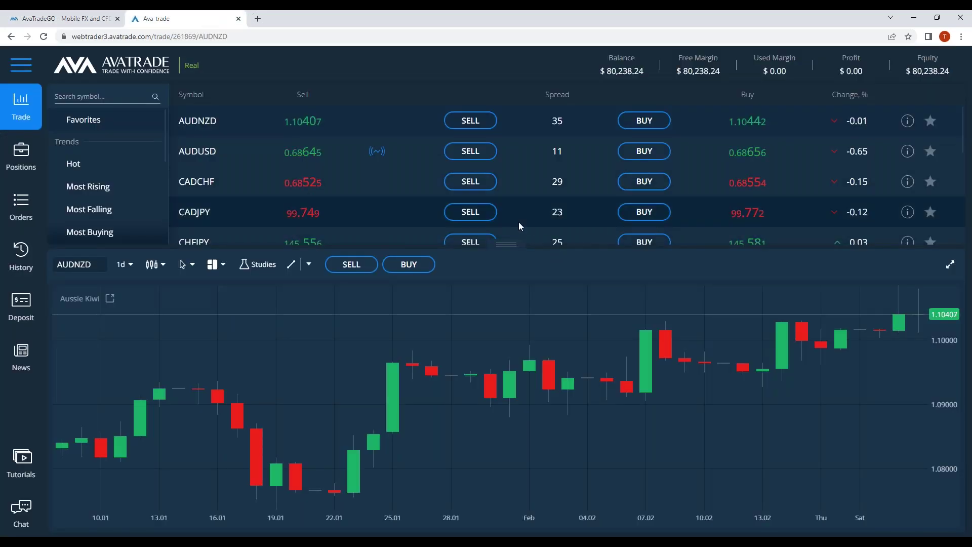
{"action": "left_click_drag", "start_coordinate": [505, 244], "coordinate": [491, 289]}
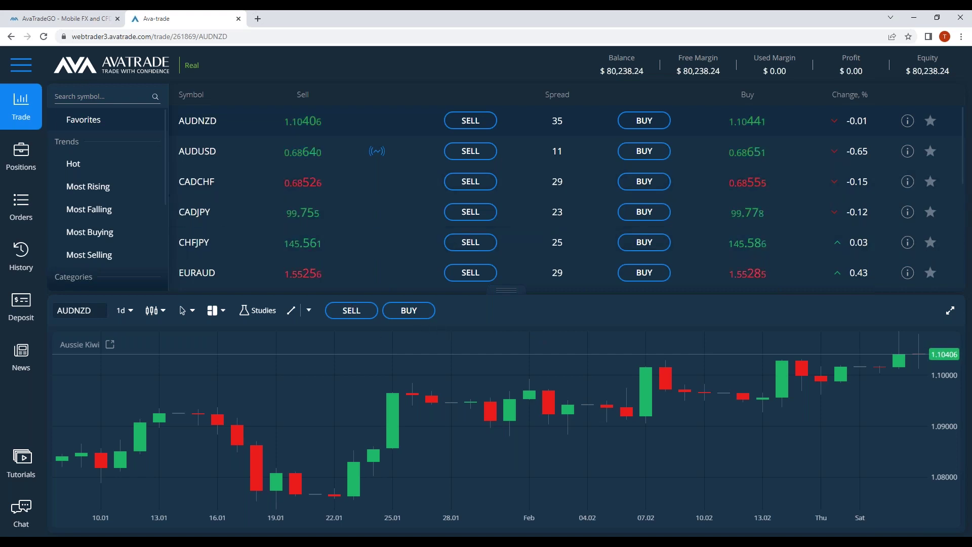
- Open the Analyst Views page of Trading Central
{"action": "left_click", "coordinate": [21, 65]}
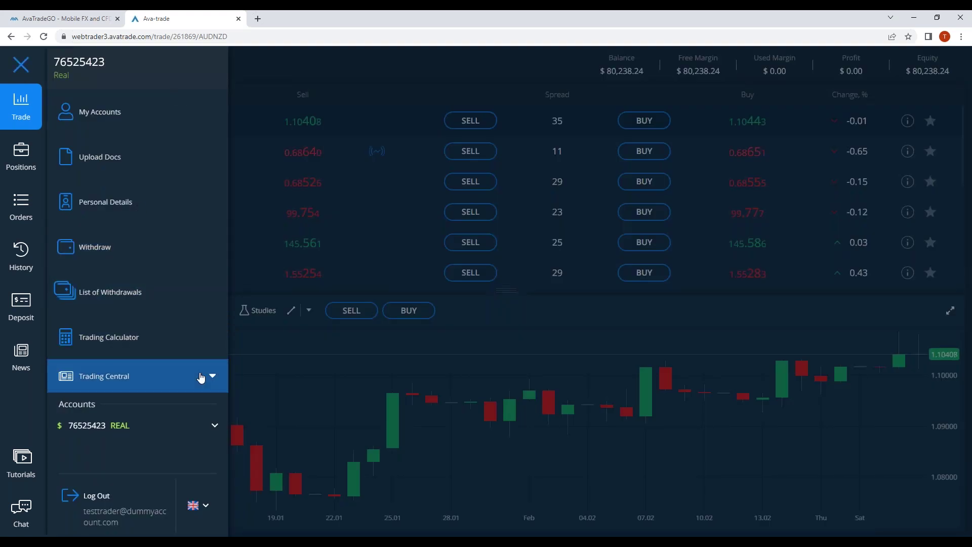
{"action": "left_click", "coordinate": [201, 377]}
{"action": "scroll", "coordinate": [157, 421], "scroll_direction": "down", "scroll_amount": 2}
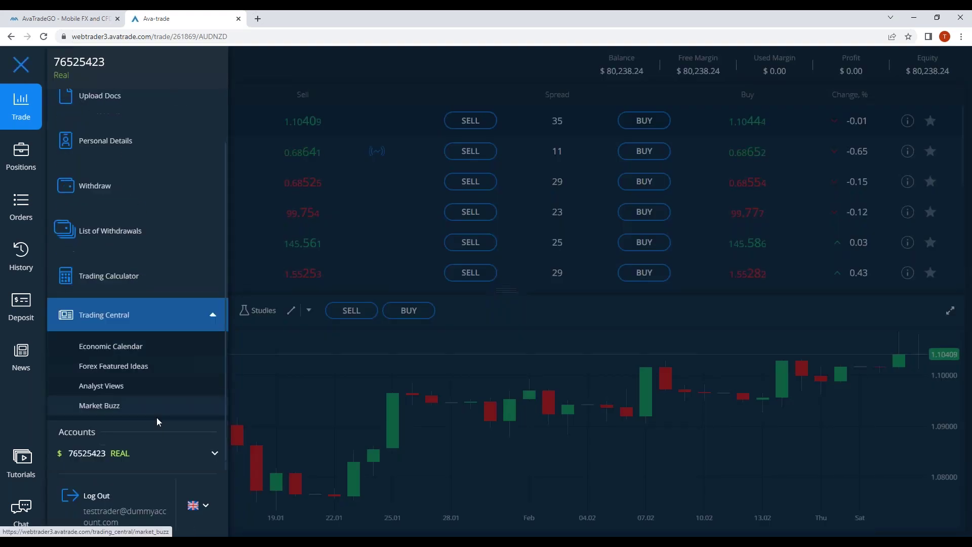
{"action": "left_click", "coordinate": [89, 369]}
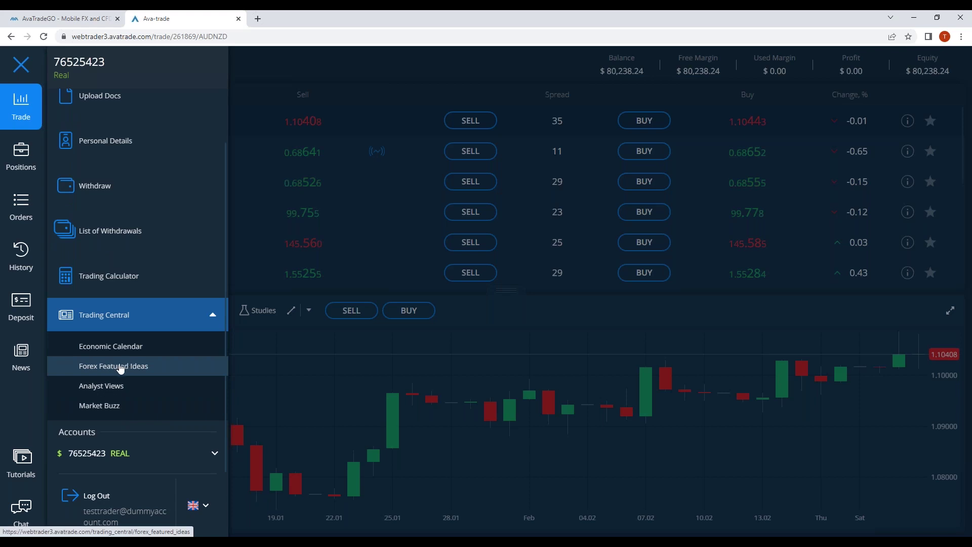
{"action": "left_click", "coordinate": [118, 388]}
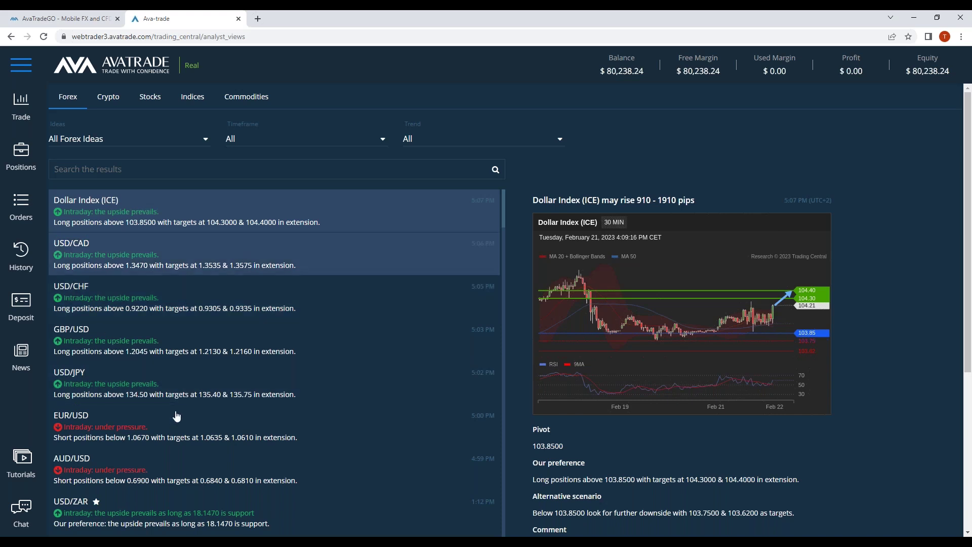
- Look through the list of forex analyst views and return to its first entries
{"action": "scroll", "coordinate": [238, 498], "scroll_direction": "down", "scroll_amount": 3}
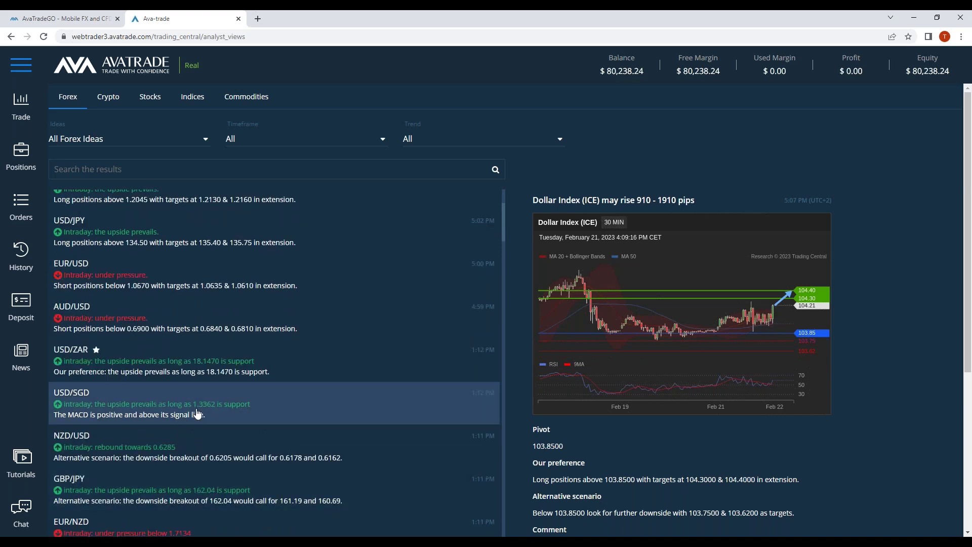
{"action": "scroll", "coordinate": [209, 436], "scroll_direction": "down", "scroll_amount": 4}
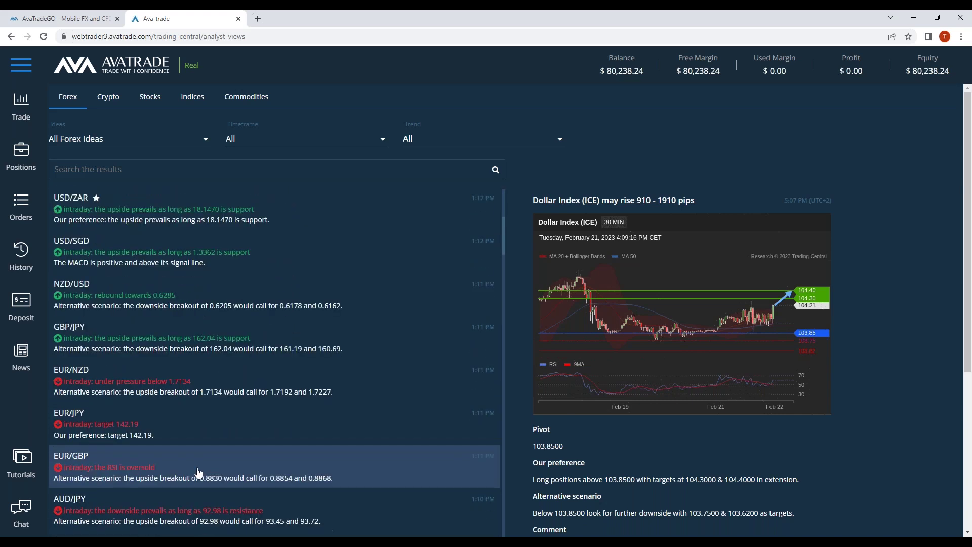
{"action": "scroll", "coordinate": [240, 479], "scroll_direction": "up", "scroll_amount": 10}
{"action": "scroll", "coordinate": [255, 509], "scroll_direction": "down", "scroll_amount": 9}
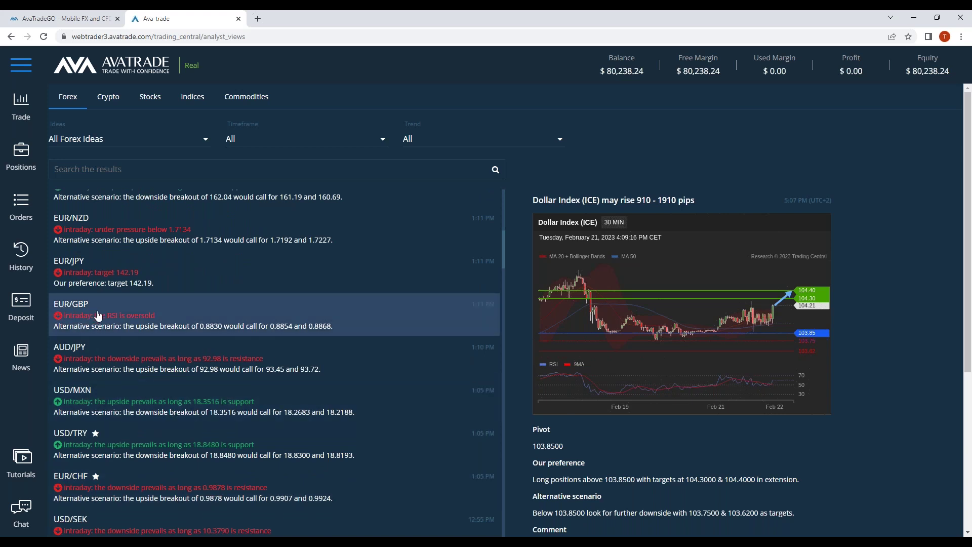
{"action": "scroll", "coordinate": [98, 316], "scroll_direction": "up", "scroll_amount": 4}
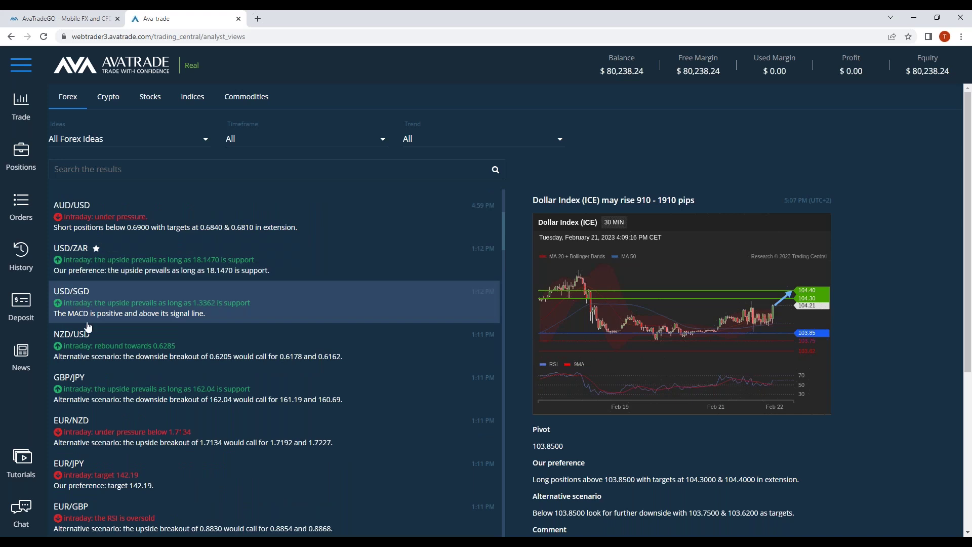
{"action": "scroll", "coordinate": [127, 398], "scroll_direction": "up", "scroll_amount": 5}
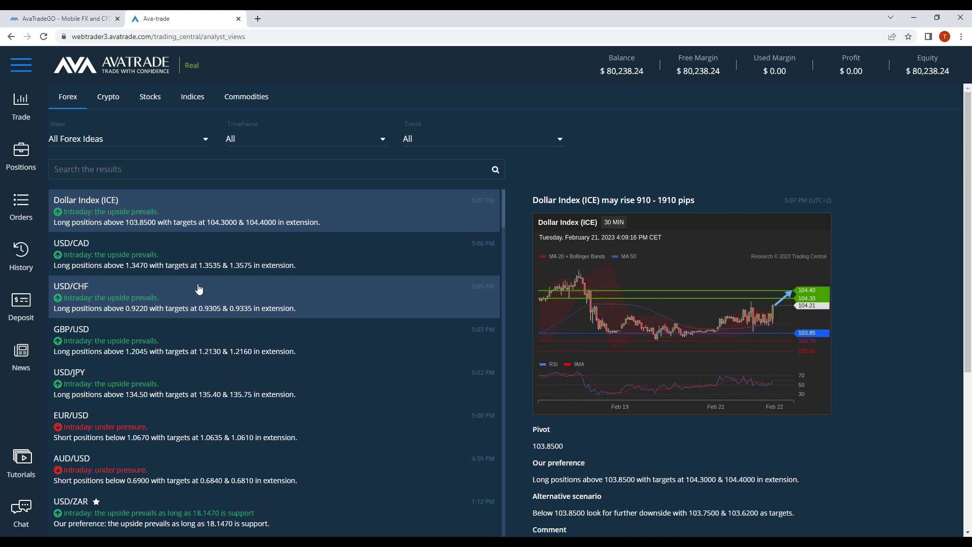
- Examine the USD/CAD, USD/JPY and USD/CHF analyst views, highlighting USD/JPY's "Our preference" and "Alternative scenario" headings
{"action": "left_click", "coordinate": [142, 268]}
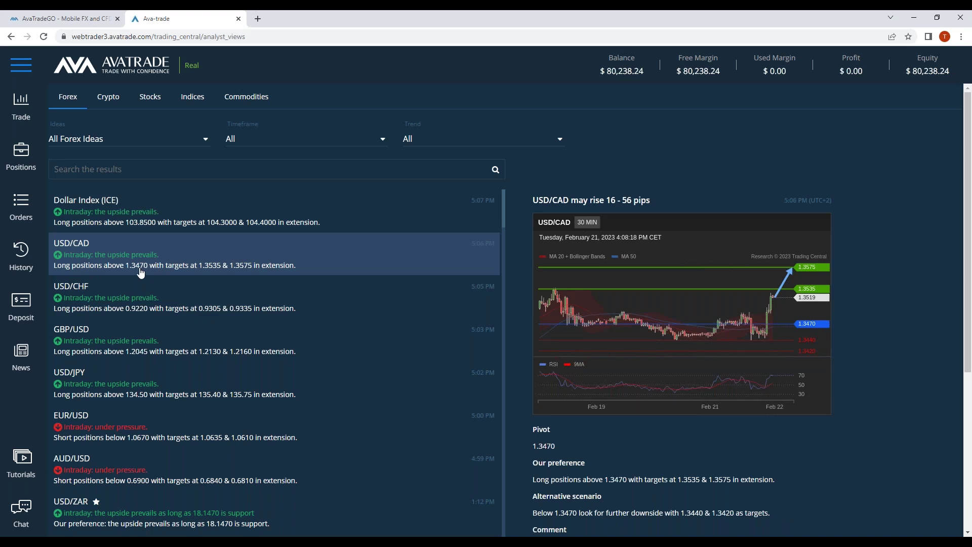
{"action": "left_click", "coordinate": [108, 377]}
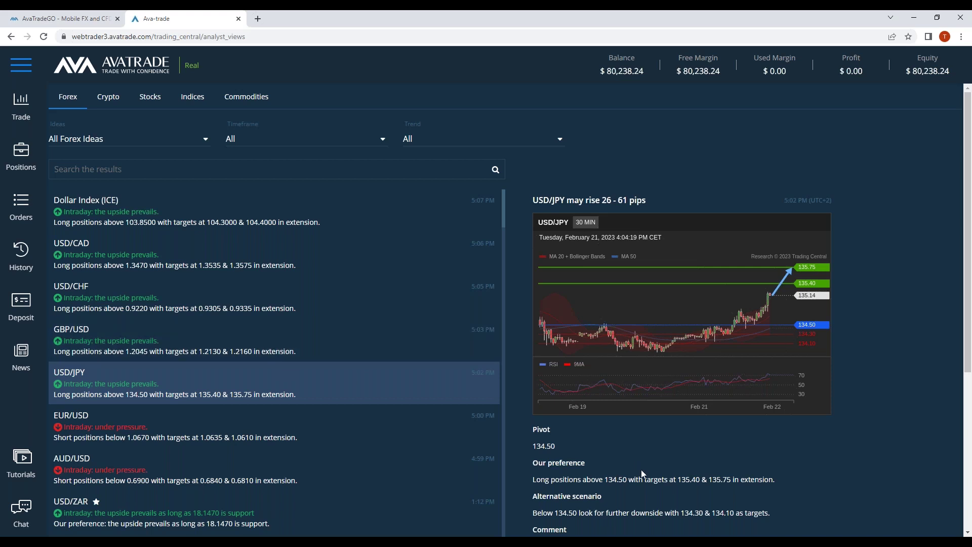
{"action": "scroll", "coordinate": [642, 474], "scroll_direction": "down", "scroll_amount": 1}
{"action": "left_click_drag", "start_coordinate": [539, 413], "coordinate": [585, 408]}
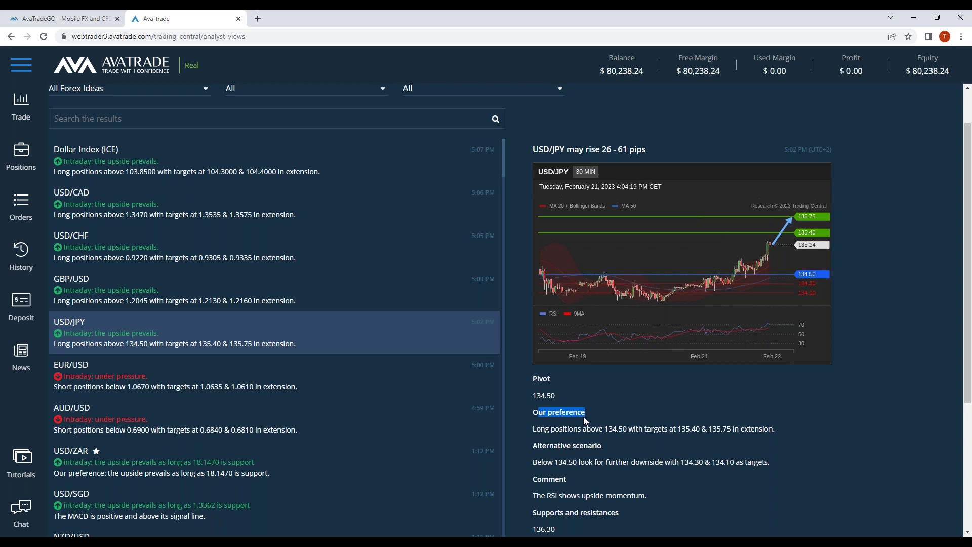
{"action": "scroll", "coordinate": [594, 476], "scroll_direction": "down", "scroll_amount": 1}
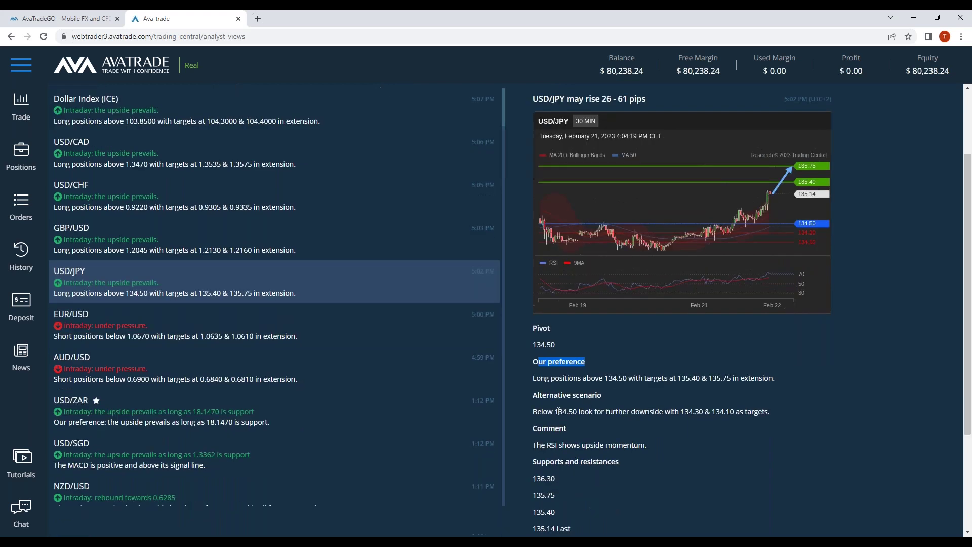
{"action": "left_click_drag", "start_coordinate": [532, 399], "coordinate": [609, 400]}
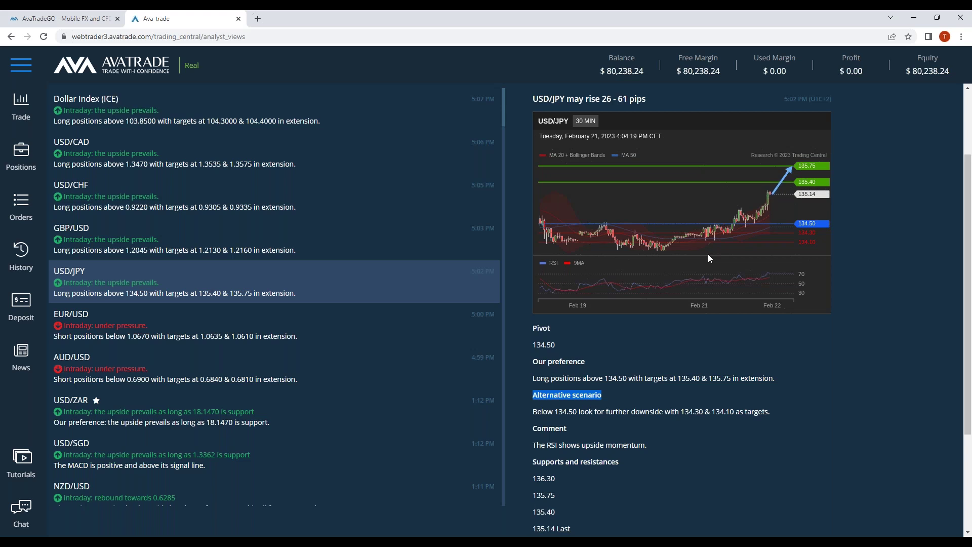
{"action": "left_click", "coordinate": [177, 200]}
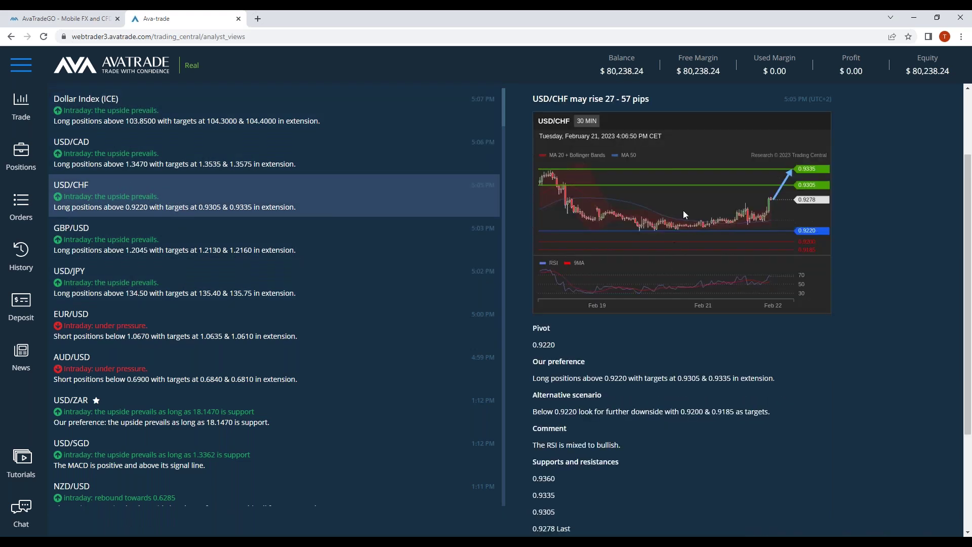
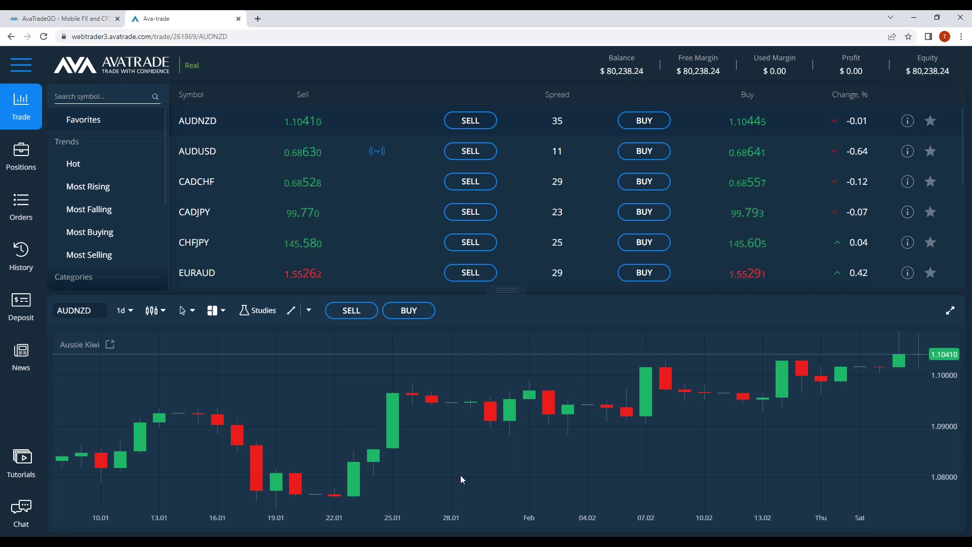
- Search the trading symbols for EURUSD, open the Euro Dollar instrument and expand its chart over the instrument list
{"action": "type", "text": "E"}
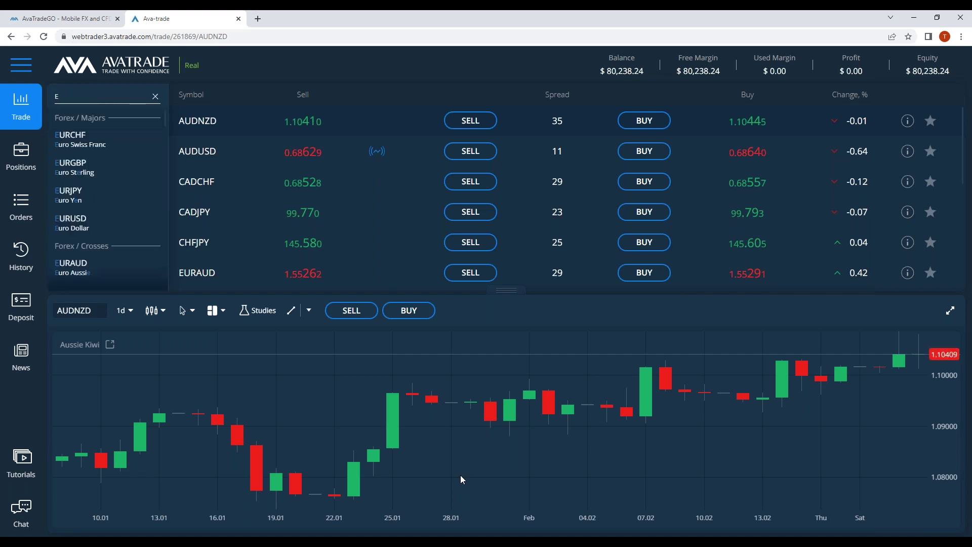
{"action": "type", "text": "URUSD"}
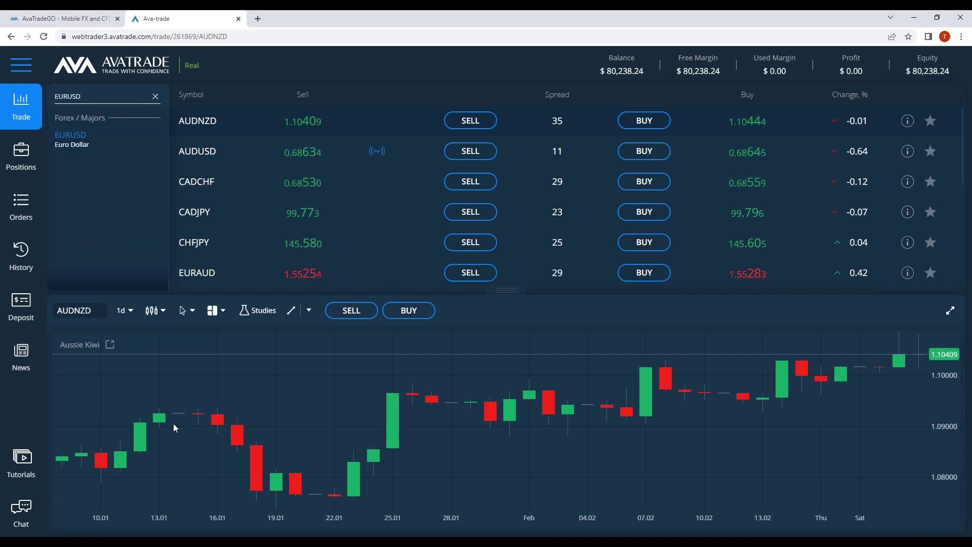
{"action": "left_click", "coordinate": [81, 146]}
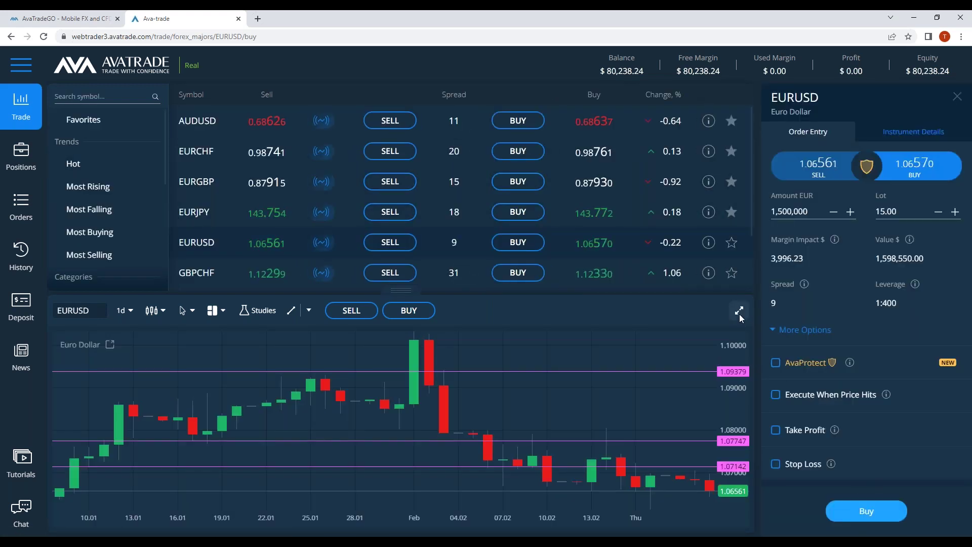
{"action": "left_click", "coordinate": [740, 313]}
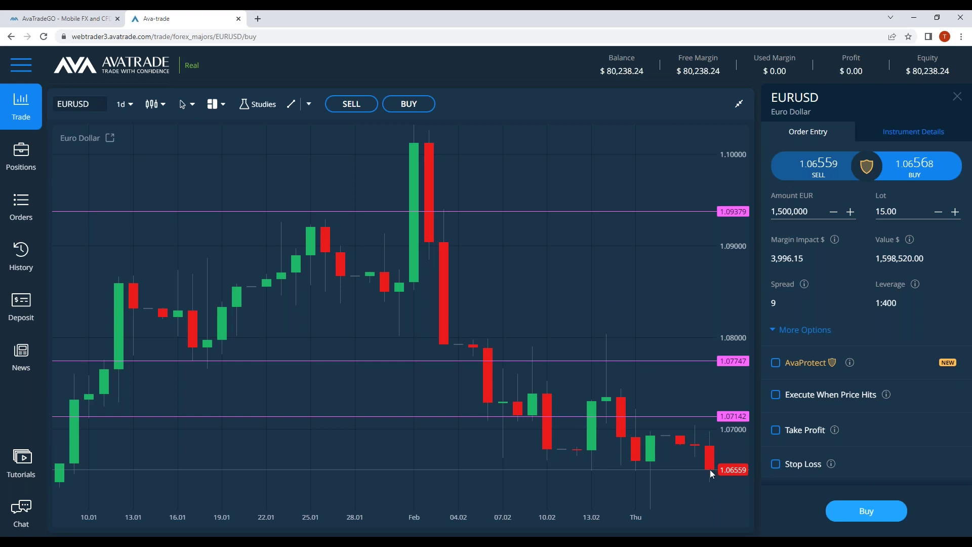
- Set the EURUSD chart's timeframe to 30 minutes and show a longer stretch of candles
{"action": "left_click", "coordinate": [129, 112]}
{"action": "left_click", "coordinate": [138, 187]}
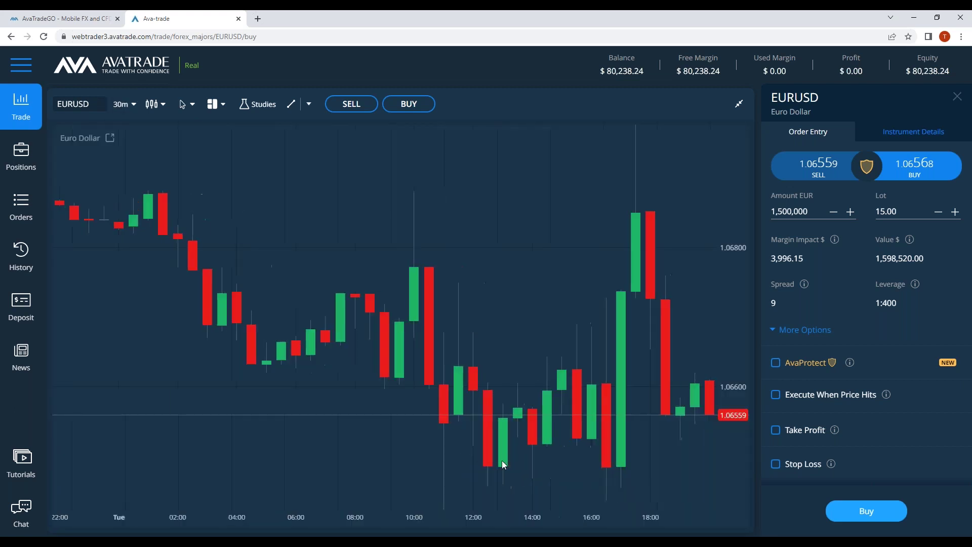
{"action": "scroll", "coordinate": [493, 436], "scroll_direction": "down", "scroll_amount": 2}
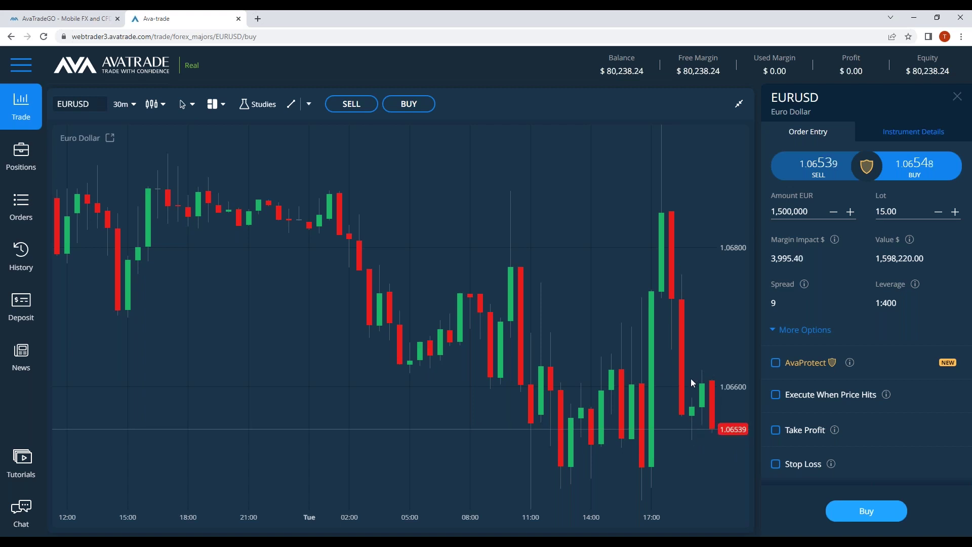
{"action": "scroll", "coordinate": [690, 380], "scroll_direction": "down", "scroll_amount": 2}
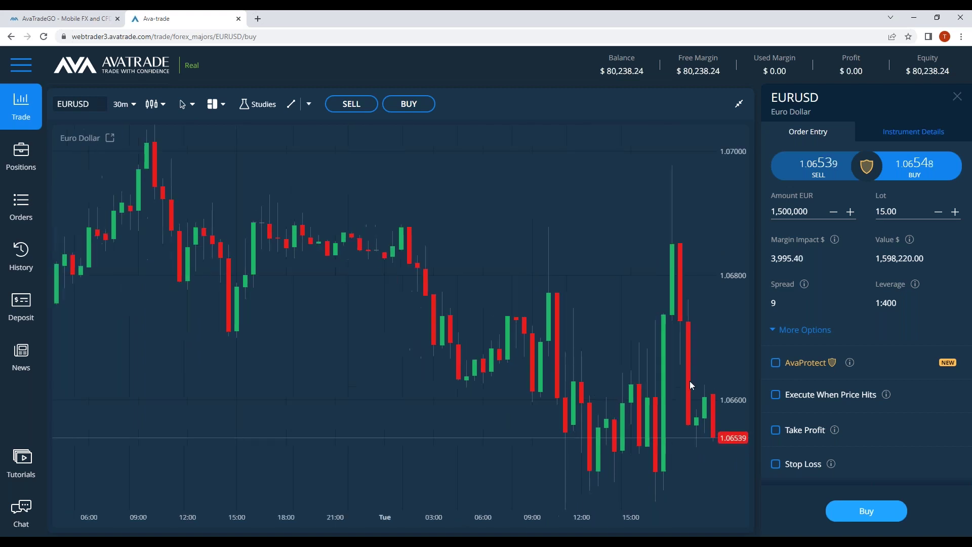
- Set the EURUSD chart's timeframe to 1 day and draw a horizontal line at 1.06137, on the recent candle's low
{"action": "left_click", "coordinate": [127, 109]}
{"action": "scroll", "coordinate": [122, 177], "scroll_direction": "down", "scroll_amount": 2}
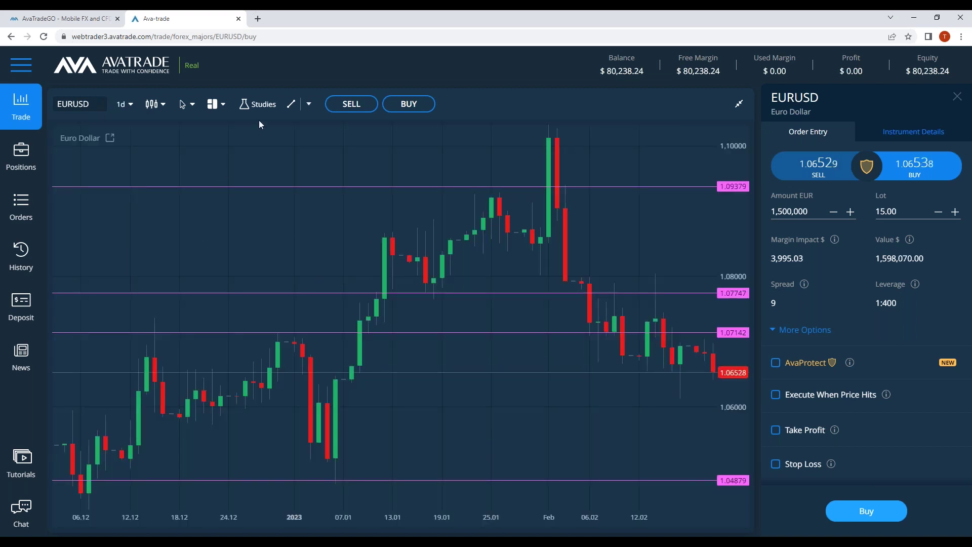
{"action": "left_click", "coordinate": [311, 105]}
{"action": "left_click", "coordinate": [308, 146]}
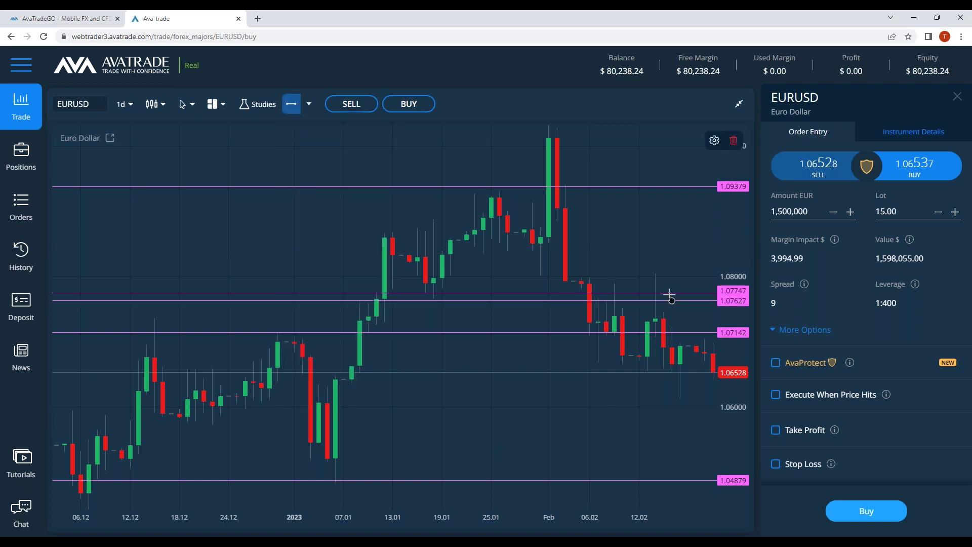
{"action": "left_click", "coordinate": [690, 398]}
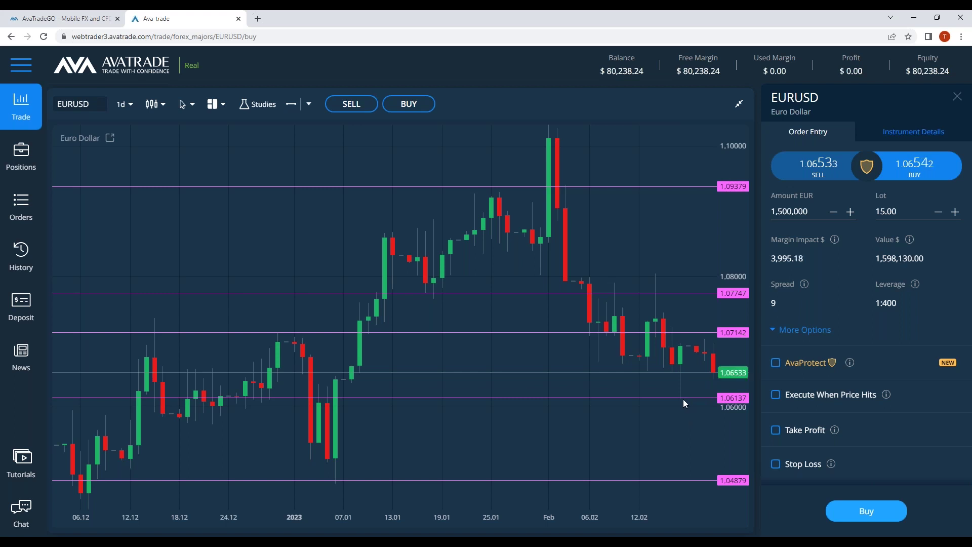
{"action": "left_click", "coordinate": [680, 398]}
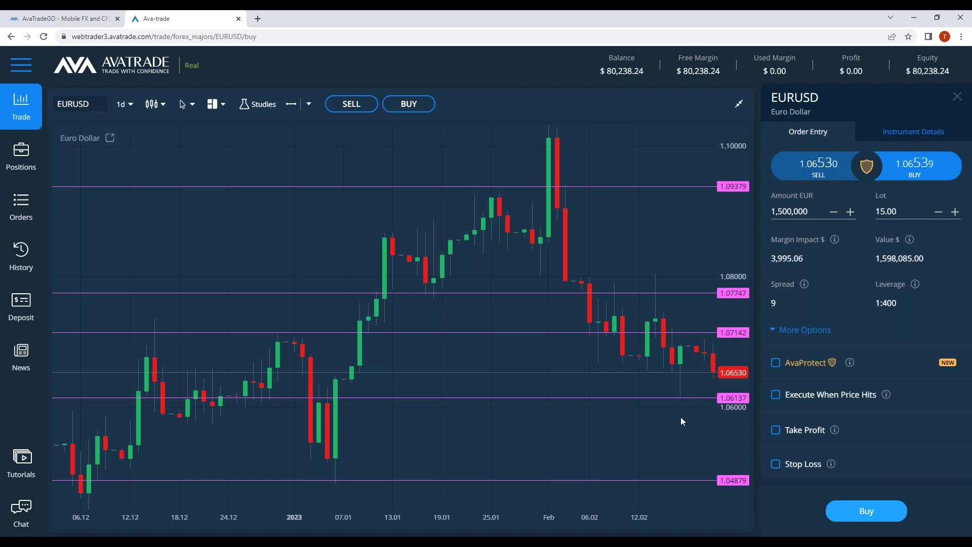
- View the EURUSD chart on the 30-minute timeframe and return it to the 1-day timeframe
{"action": "left_click", "coordinate": [124, 104]}
{"action": "left_click", "coordinate": [131, 188]}
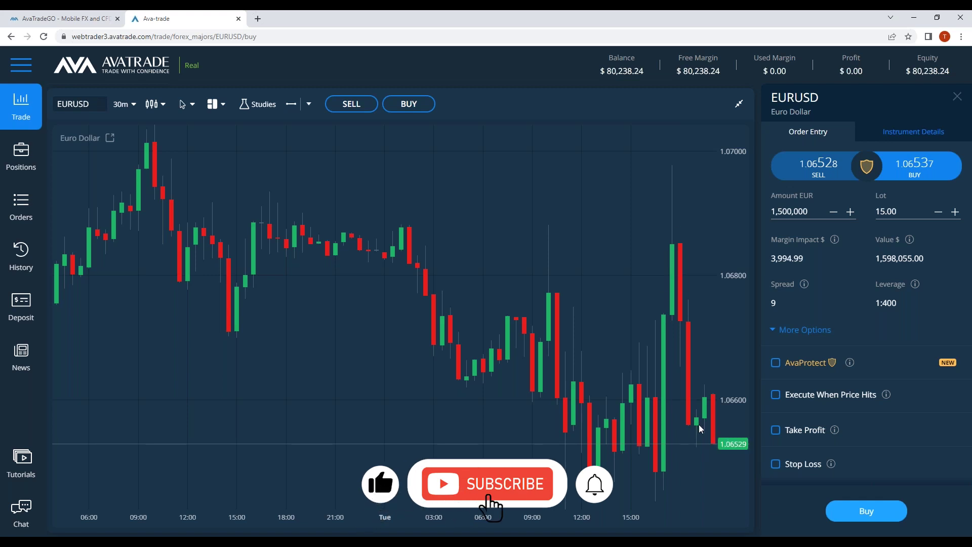
{"action": "left_click", "coordinate": [121, 104]}
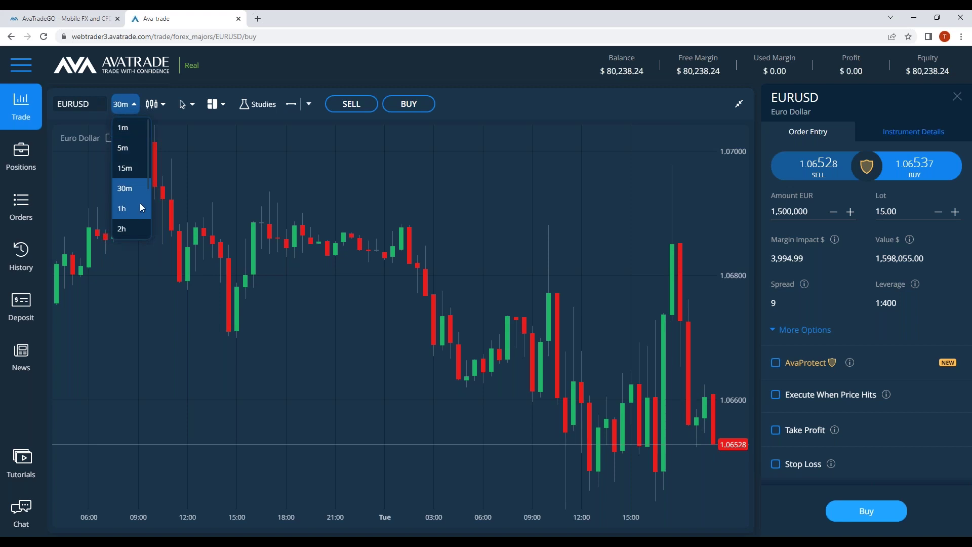
{"action": "scroll", "coordinate": [141, 202], "scroll_direction": "down", "scroll_amount": 2}
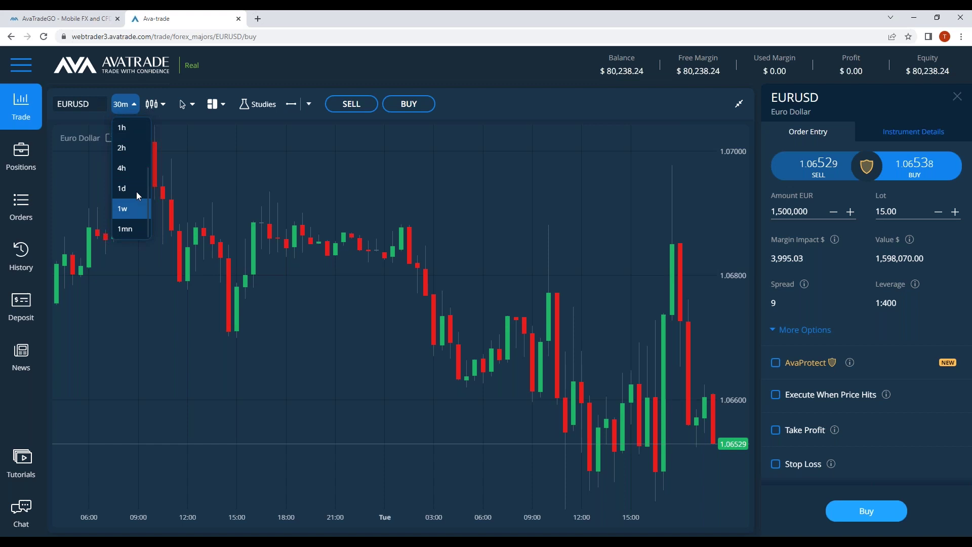
{"action": "left_click", "coordinate": [131, 189]}
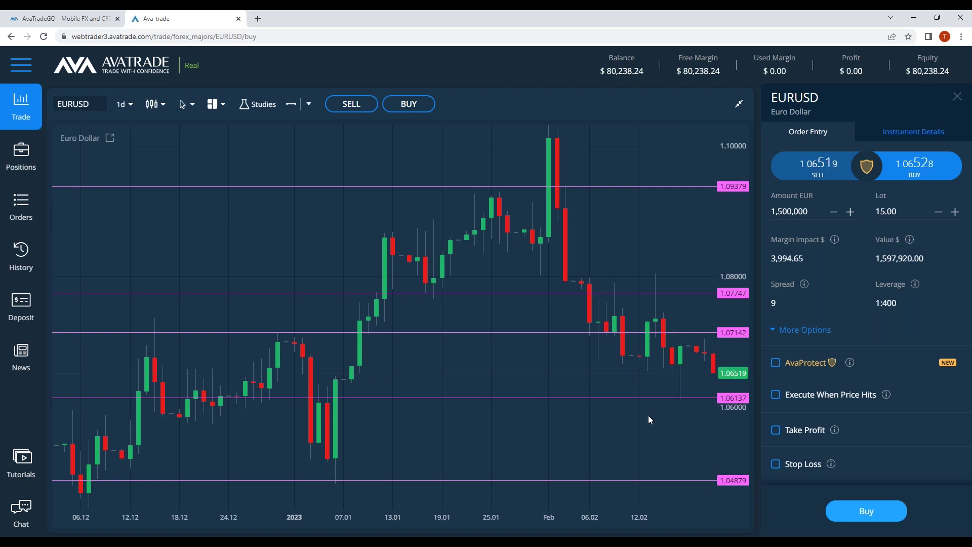
- Enable AvaProtect on the EURUSD buy order and extend its duration to 2 days
{"action": "left_click", "coordinate": [776, 363]}
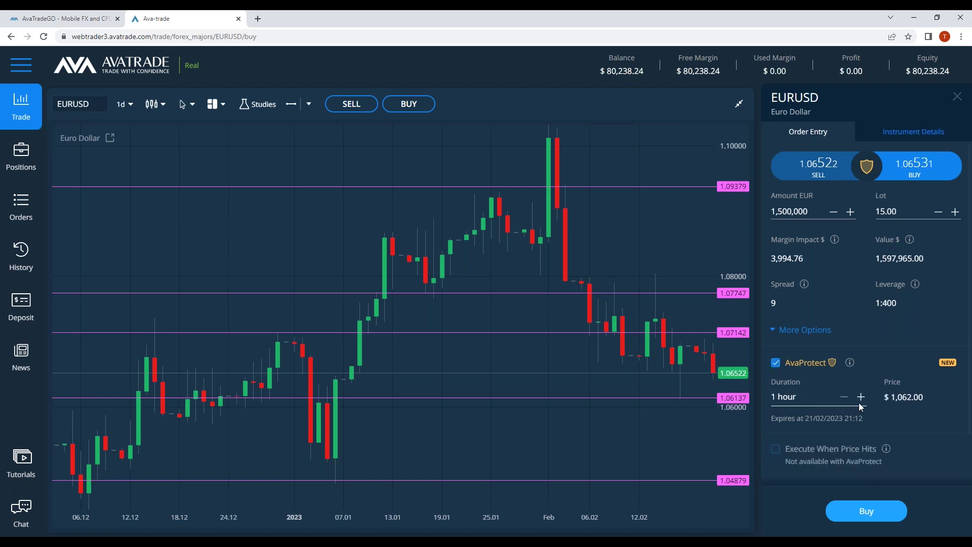
{"action": "left_click", "coordinate": [861, 398]}
{"action": "left_click", "coordinate": [861, 398]}
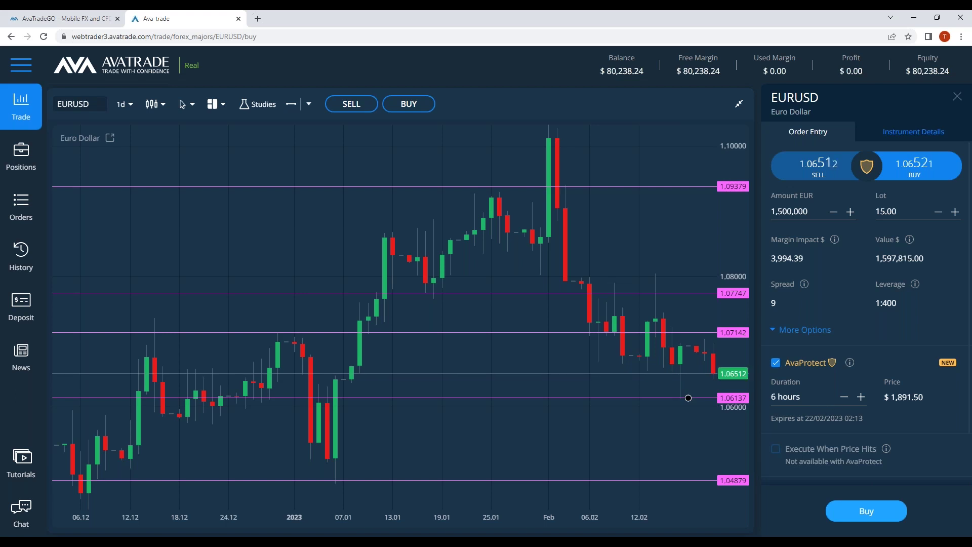
{"action": "left_click", "coordinate": [861, 398]}
{"action": "left_click", "coordinate": [860, 398]}
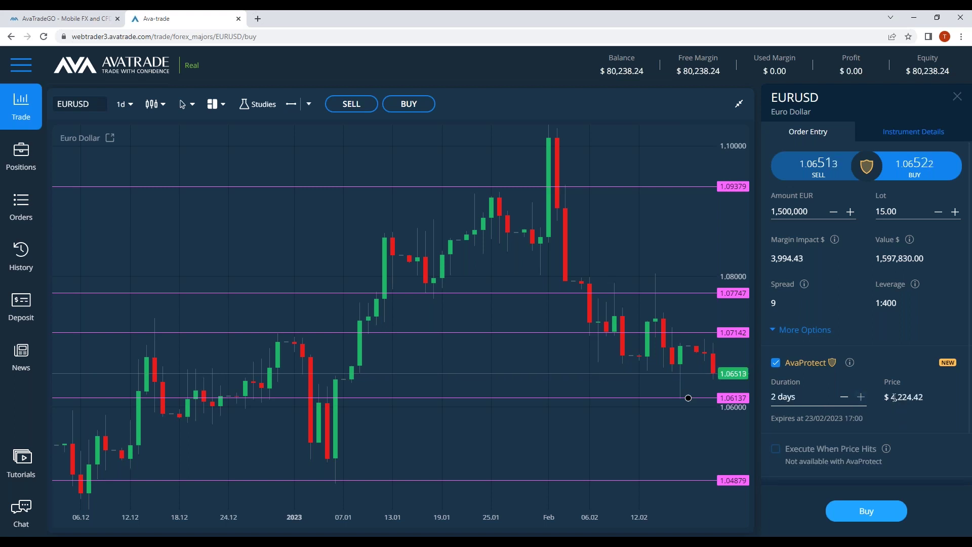
- Try lot sizes of 1, 2 and 1.9 on the buy order and settle on 1.8
{"action": "left_click", "coordinate": [887, 211]}
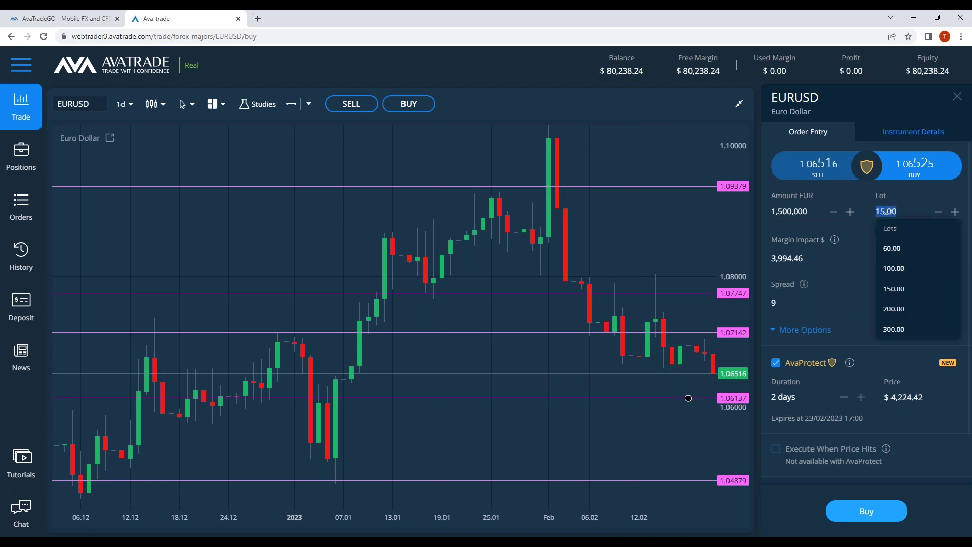
{"action": "double_click", "coordinate": [886, 211]}
{"action": "type", "text": "1"}
{"action": "left_click", "coordinate": [922, 297]}
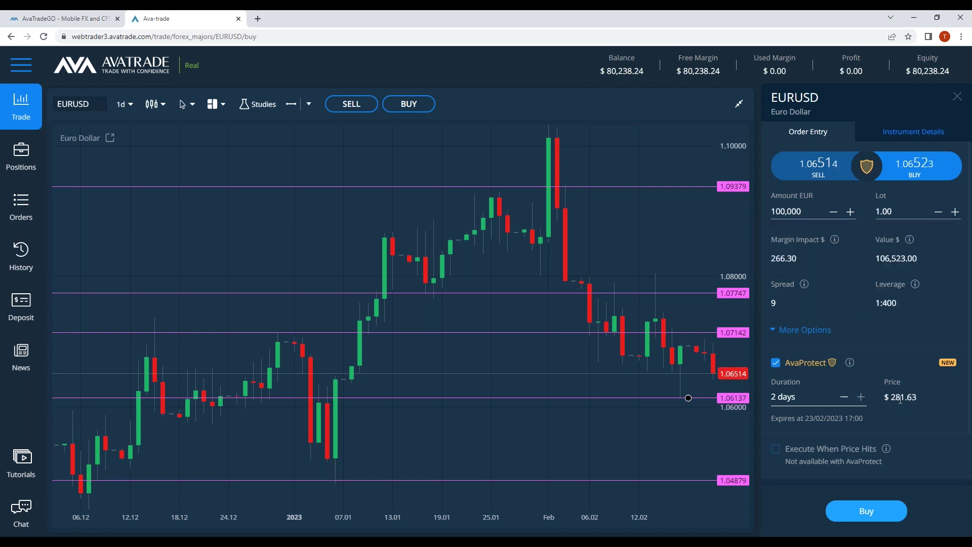
{"action": "double_click", "coordinate": [889, 210]}
{"action": "key", "text": "Escape"}
{"action": "type", "text": "2"}
{"action": "left_click", "coordinate": [925, 326]}
{"action": "double_click", "coordinate": [893, 219]}
{"action": "type", "text": "1.9"}
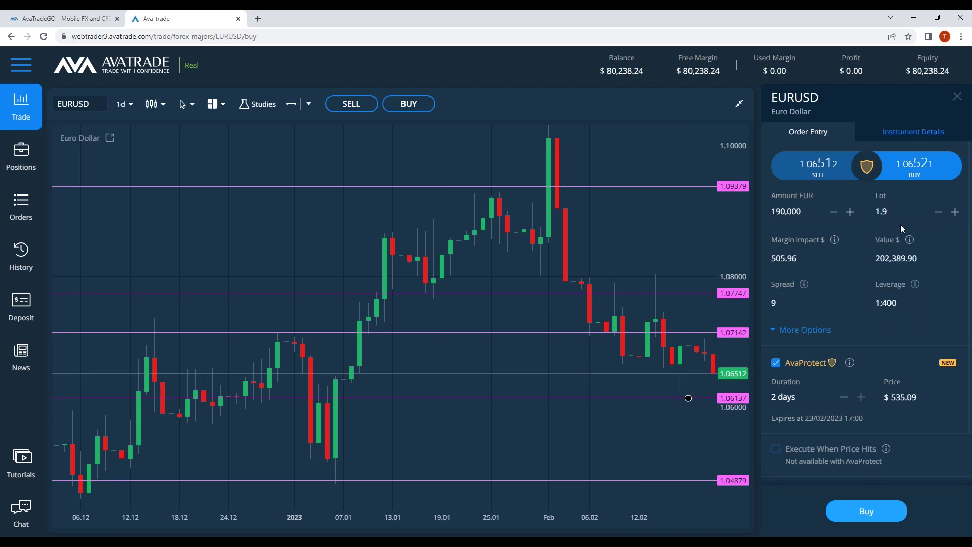
{"action": "type", "text": "8"}
{"action": "left_click", "coordinate": [922, 310]}
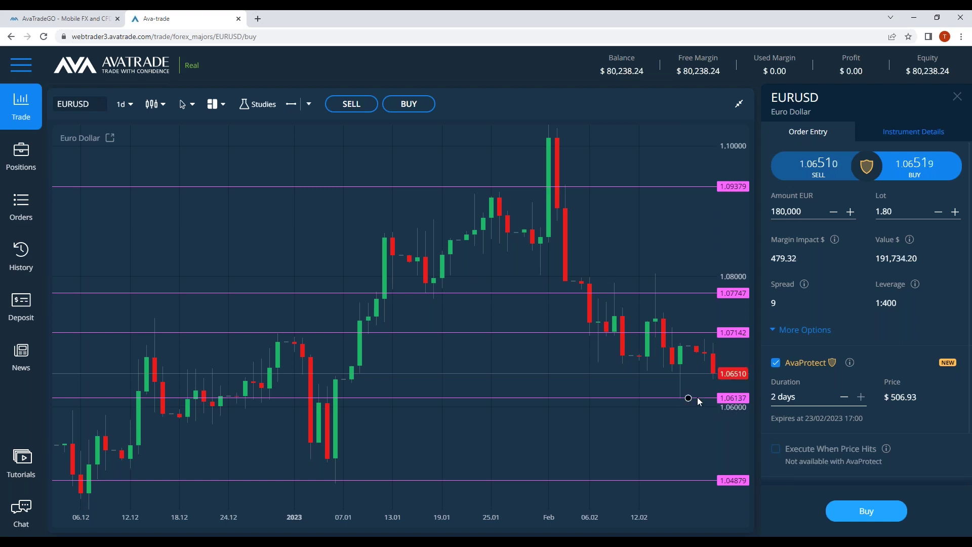
- Move the horizontal line at the recent low down to 1.05005 and shorten the AvaProtect duration to 1 day
{"action": "left_click_drag", "start_coordinate": [698, 398], "coordinate": [703, 472]}
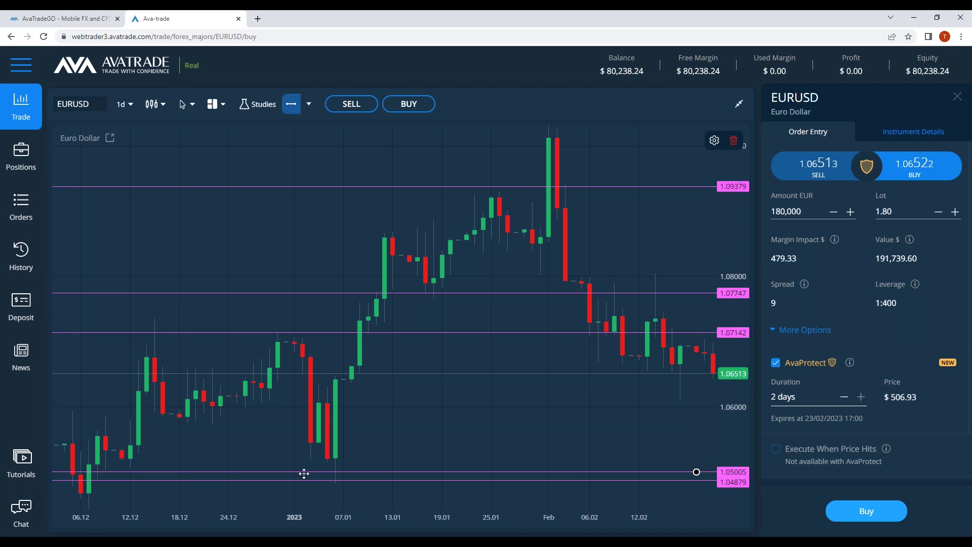
{"action": "left_click", "coordinate": [844, 397]}
- Enable Take Profit on the buy order and enter 1.0510 as its price
{"action": "scroll", "coordinate": [830, 431], "scroll_direction": "down", "scroll_amount": 1}
{"action": "left_click", "coordinate": [775, 436]}
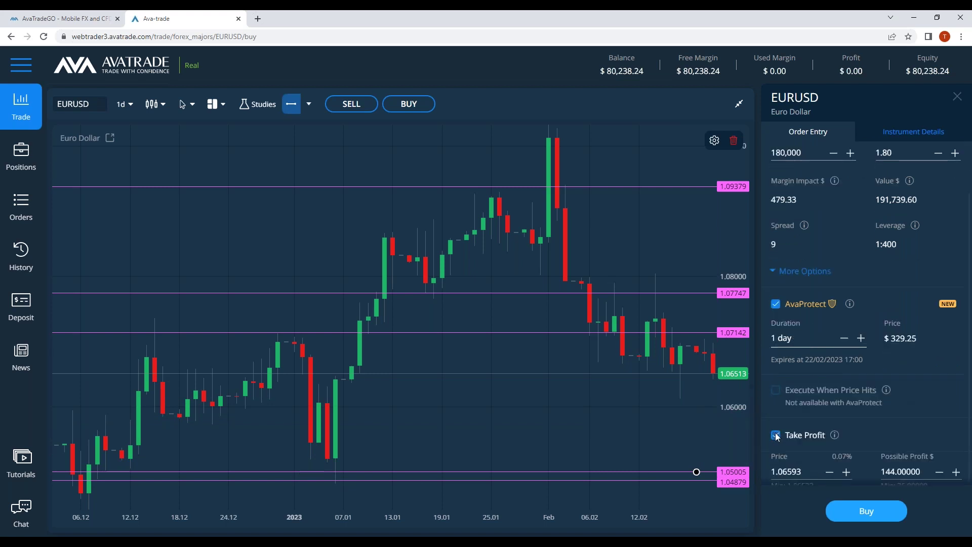
{"action": "left_click", "coordinate": [799, 471]}
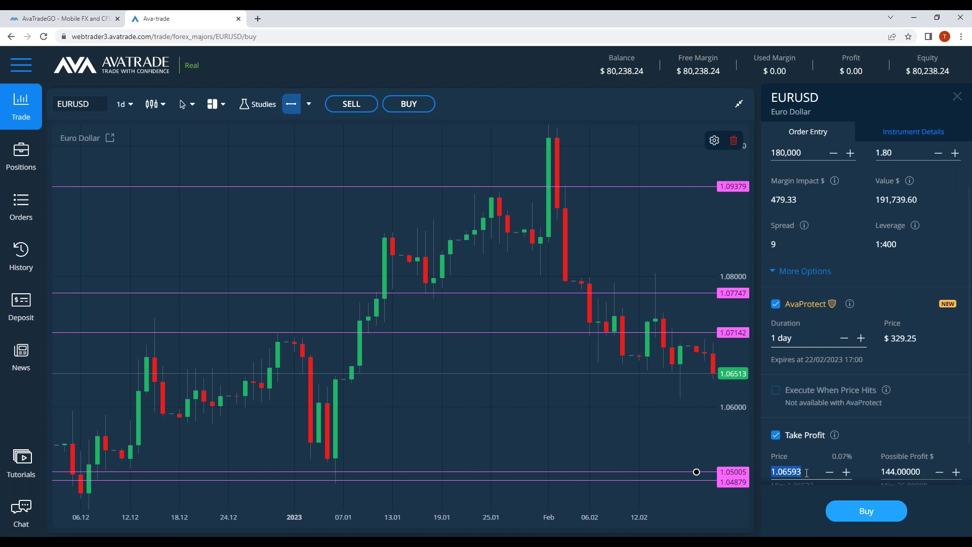
{"action": "left_click", "coordinate": [807, 473]}
{"action": "key", "text": "BackSpace"}
{"action": "key", "text": "BackSpace"}
{"action": "key", "text": "BackSpace"}
{"action": "key", "text": "BackSpace"}
{"action": "type", "text": "510"}
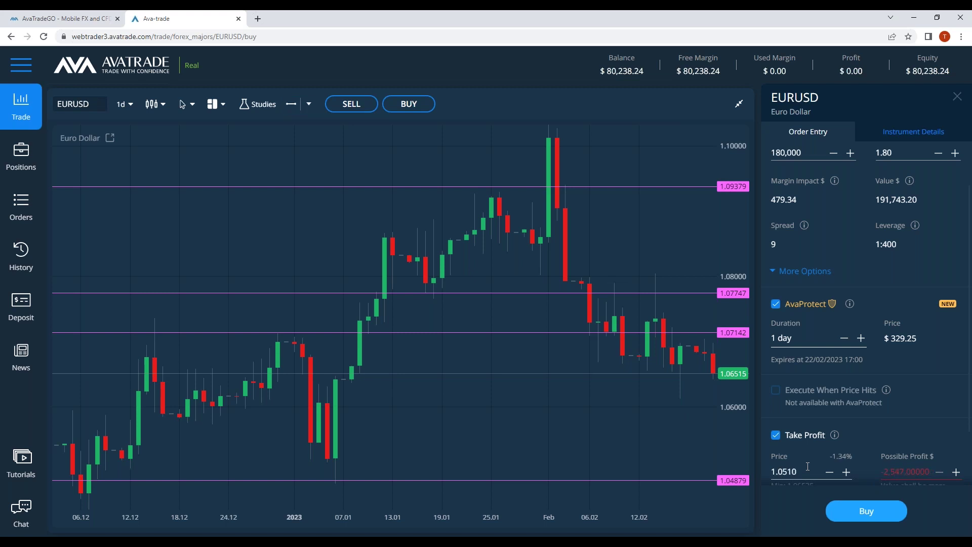
{"action": "left_click", "coordinate": [896, 430]}
- Switch the EURUSD order from buy to sell and set its AvaProtect duration to 2 days
{"action": "scroll", "coordinate": [852, 184], "scroll_direction": "up", "scroll_amount": 2}
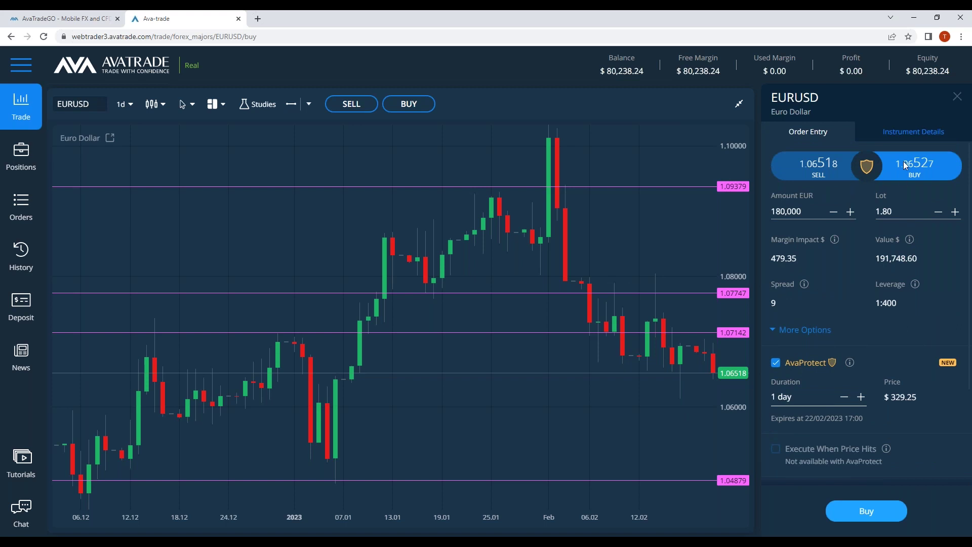
{"action": "left_click", "coordinate": [820, 175]}
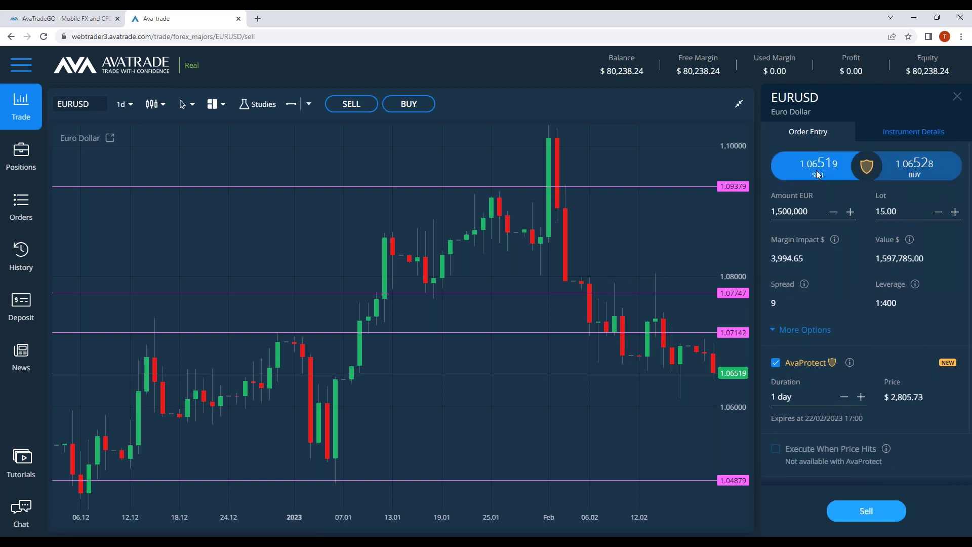
{"action": "left_click", "coordinate": [861, 397]}
- Enable Take Profit on the sell order and set its price to 1.0510
{"action": "scroll", "coordinate": [871, 408], "scroll_direction": "down", "scroll_amount": 1}
{"action": "scroll", "coordinate": [871, 412], "scroll_direction": "down", "scroll_amount": 1}
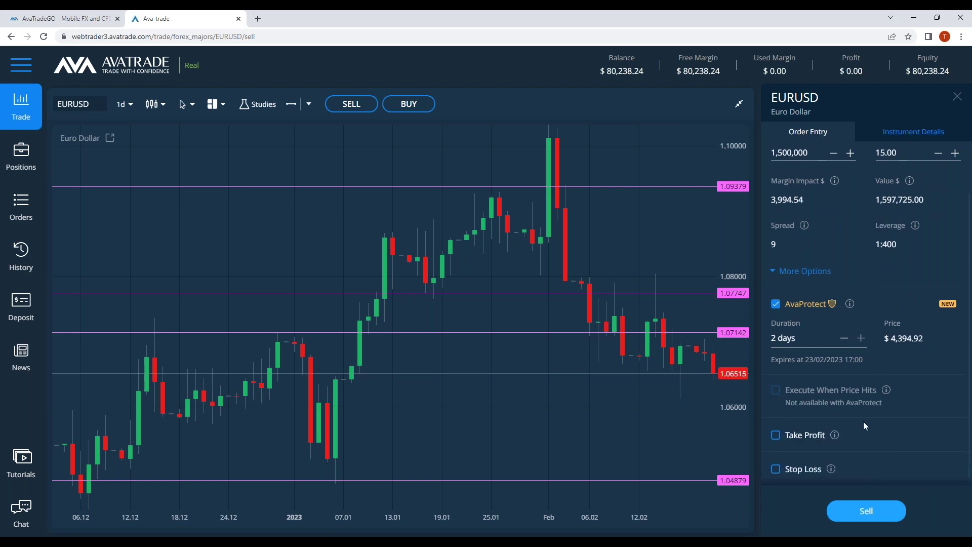
{"action": "left_click", "coordinate": [776, 435]}
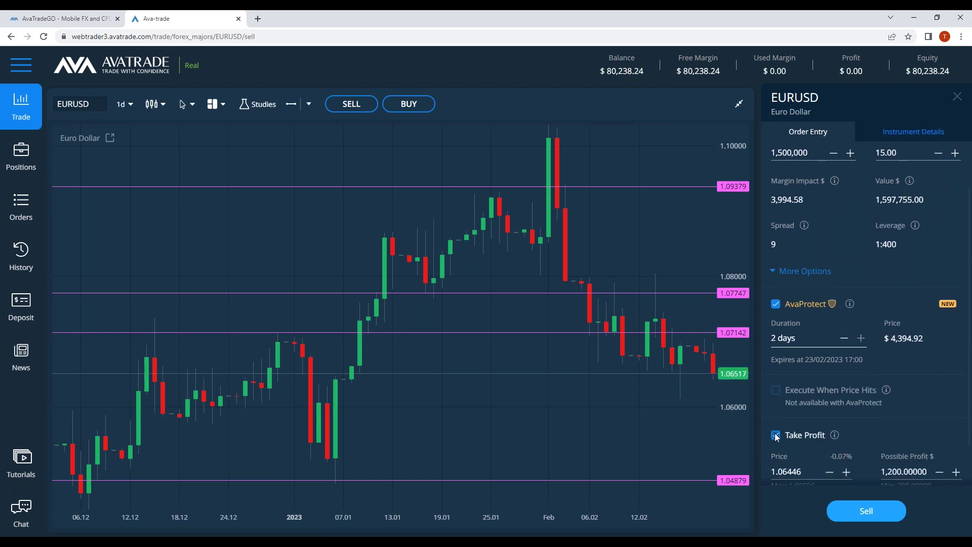
{"action": "left_click", "coordinate": [805, 472]}
{"action": "key", "text": "BackSpace"}
{"action": "key", "text": "BackSpace"}
{"action": "key", "text": "BackSpace"}
{"action": "key", "text": "BackSpace"}
{"action": "key", "text": "BackSpace"}
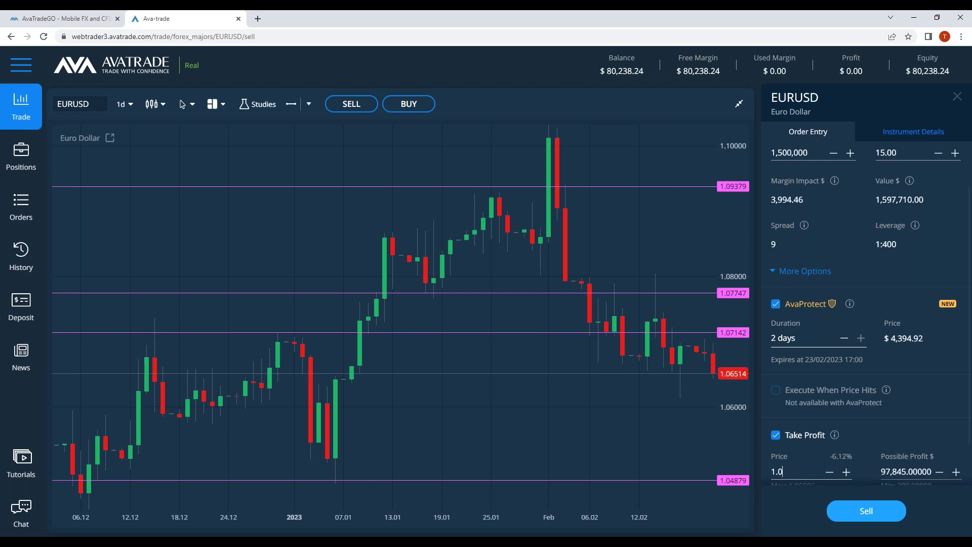
{"action": "type", "text": "510"}
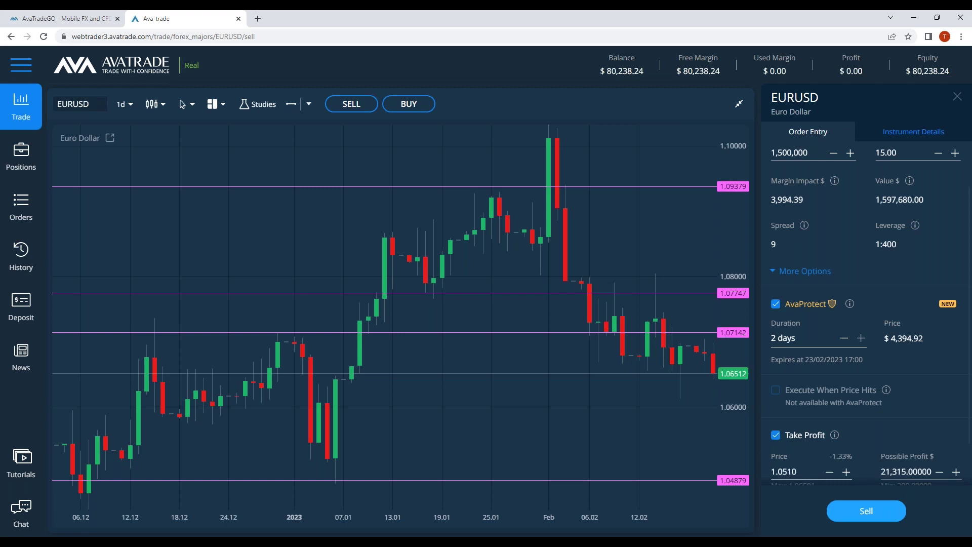
{"action": "left_click", "coordinate": [915, 431]}
- Set the sell order's lot size to 1.8 and reduce it to 1.7
{"action": "scroll", "coordinate": [877, 292], "scroll_direction": "up", "scroll_amount": 2}
{"action": "double_click", "coordinate": [890, 209]}
{"action": "type", "text": "1.8"}
{"action": "left_click", "coordinate": [932, 312]}
{"action": "scroll", "coordinate": [927, 304], "scroll_direction": "down", "scroll_amount": 3}
{"action": "scroll", "coordinate": [915, 282], "scroll_direction": "up", "scroll_amount": 3}
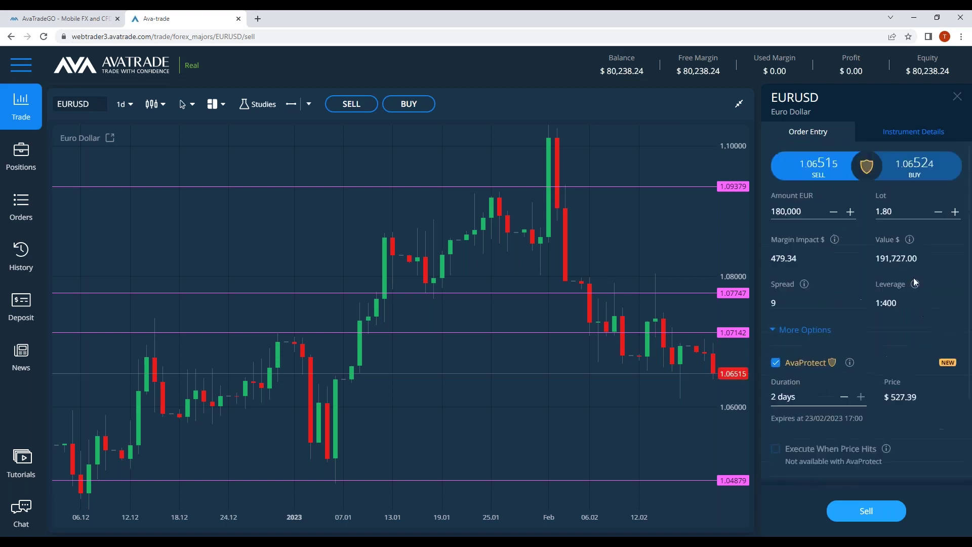
{"action": "key", "text": "BackSpace"}
{"action": "key", "text": "BackSpace"}
{"action": "type", "text": "7"}
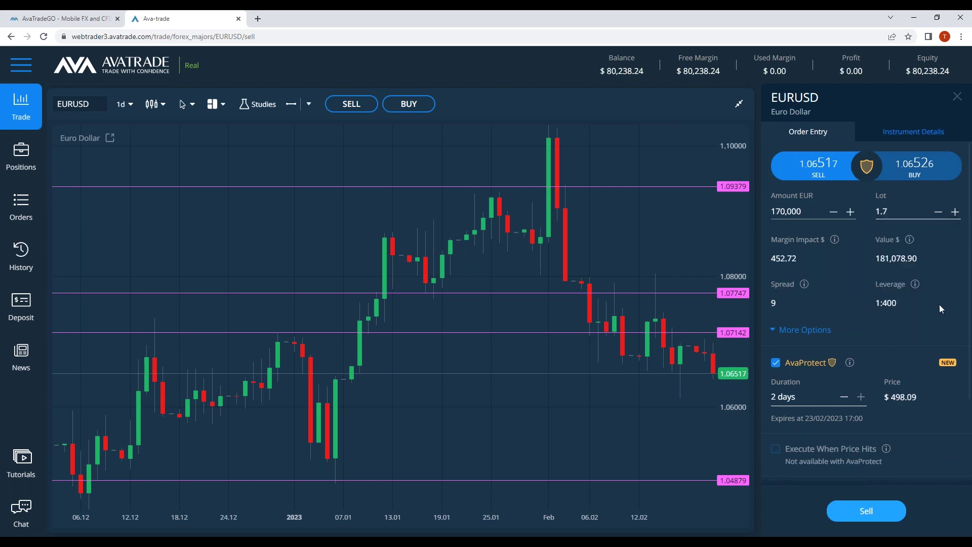
- Review the sell order's AvaProtect and Take Profit settings and submit the EURUSD sell order
{"action": "scroll", "coordinate": [911, 330], "scroll_direction": "down", "scroll_amount": 2}
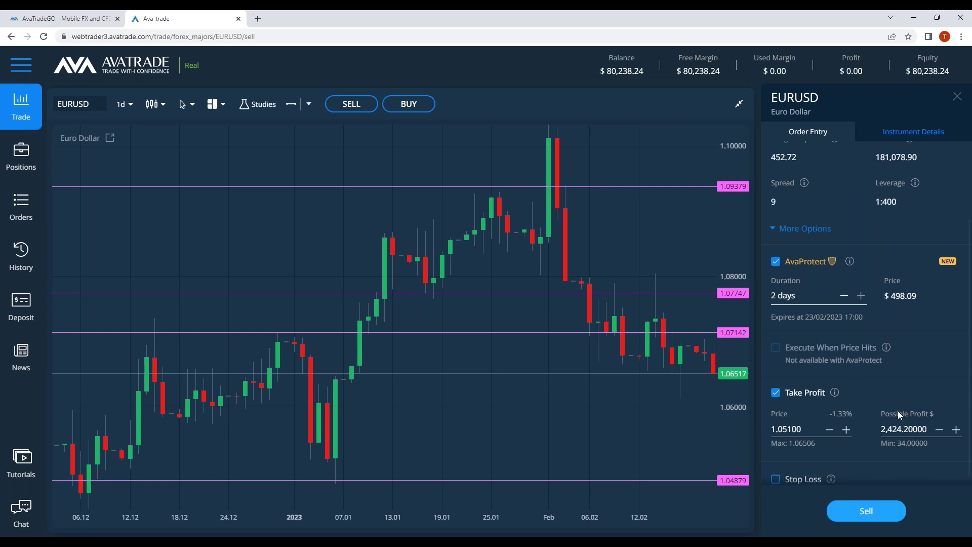
{"action": "scroll", "coordinate": [913, 382], "scroll_direction": "down", "scroll_amount": 1}
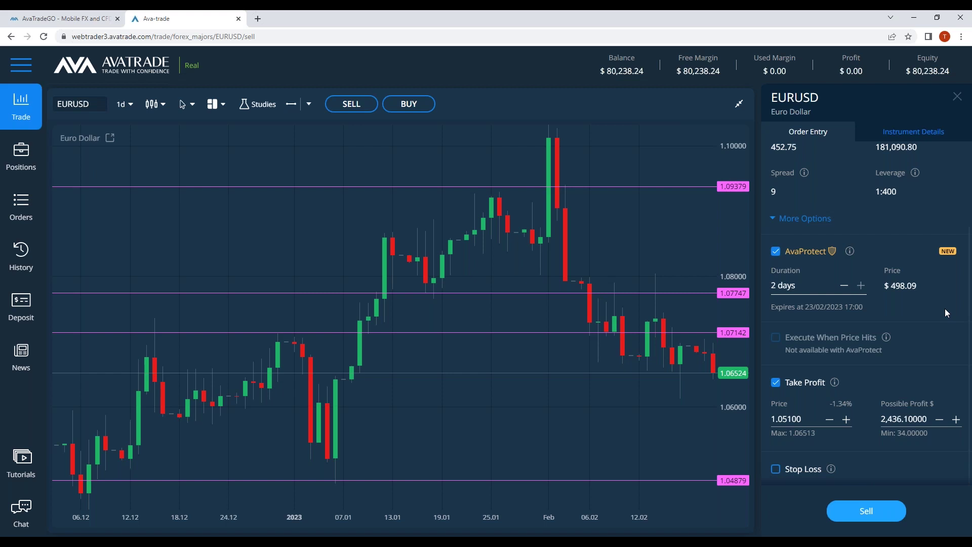
{"action": "left_click", "coordinate": [868, 510]}
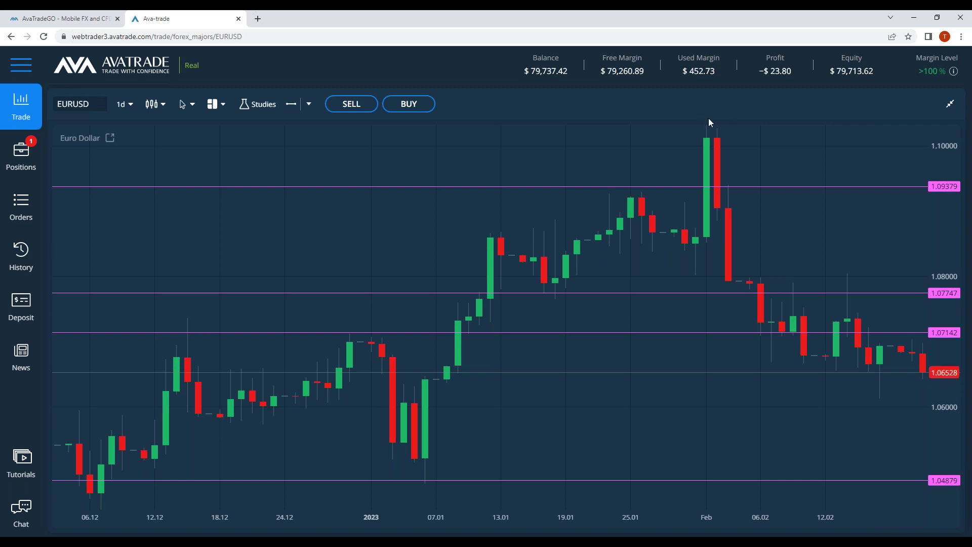
- View the Trading Central tools available for the account and return to the EURUSD chart
{"action": "left_click", "coordinate": [21, 65]}
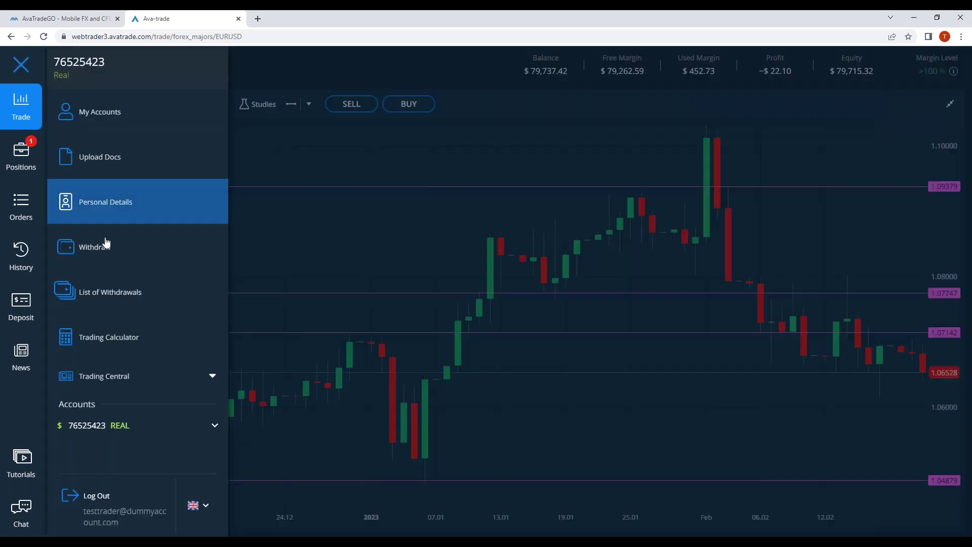
{"action": "left_click", "coordinate": [148, 375]}
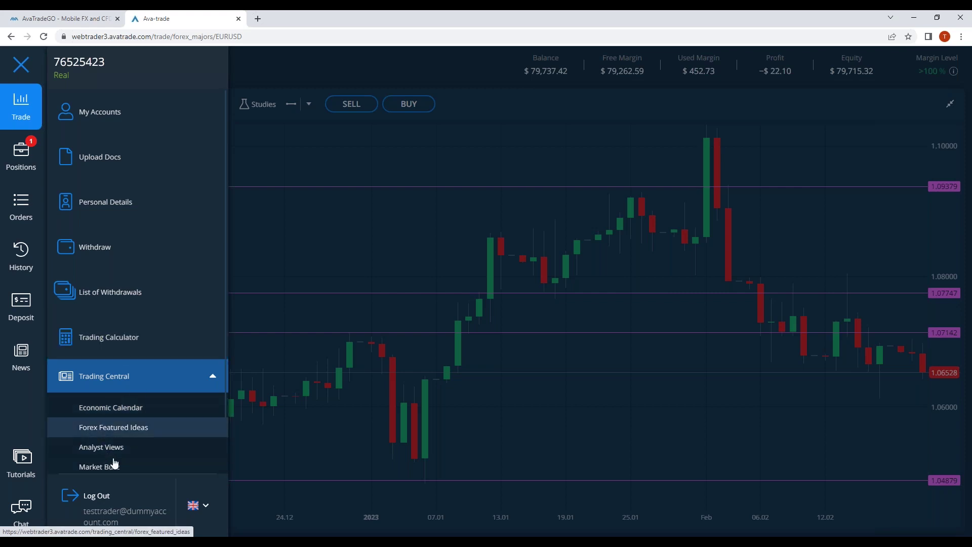
{"action": "left_click", "coordinate": [345, 256]}
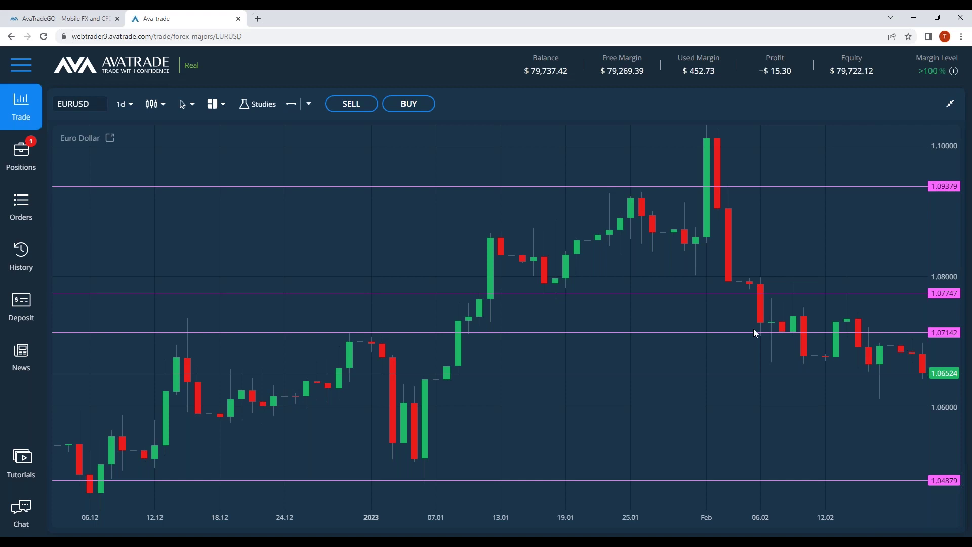
- View the EURUSD chart on the 30-minute timeframe and return it to the daily timeframe
{"action": "left_click", "coordinate": [120, 106]}
{"action": "left_click", "coordinate": [124, 189]}
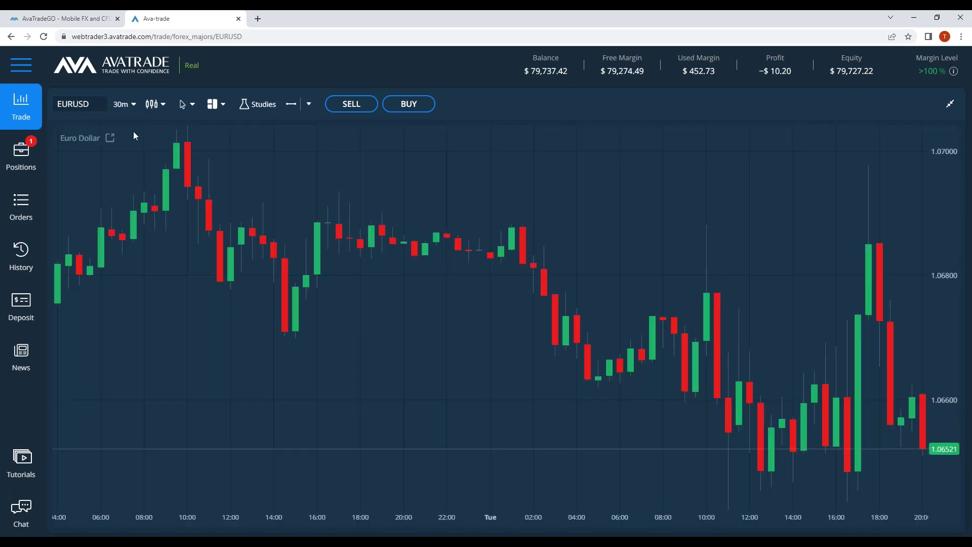
{"action": "left_click", "coordinate": [124, 104]}
{"action": "scroll", "coordinate": [126, 203], "scroll_direction": "down", "scroll_amount": 2}
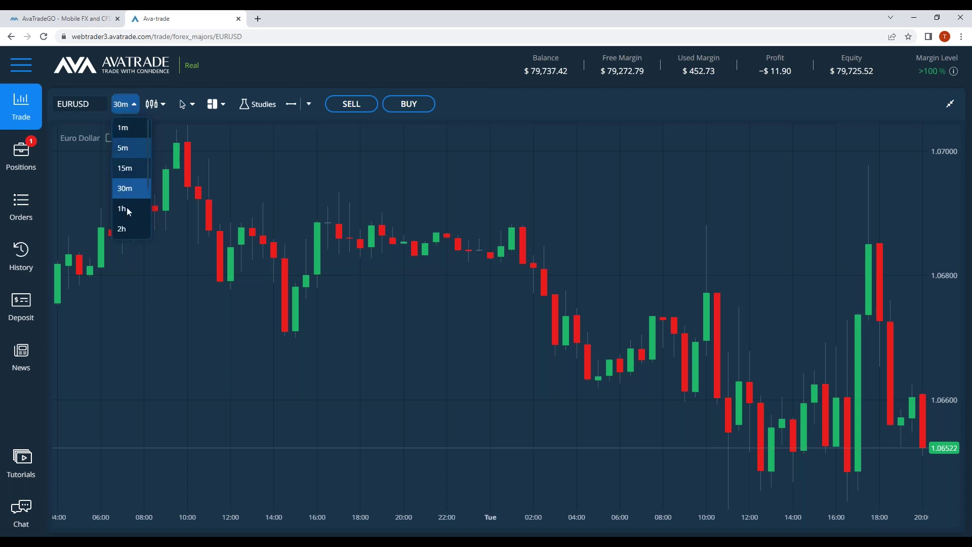
{"action": "left_click", "coordinate": [123, 188]}
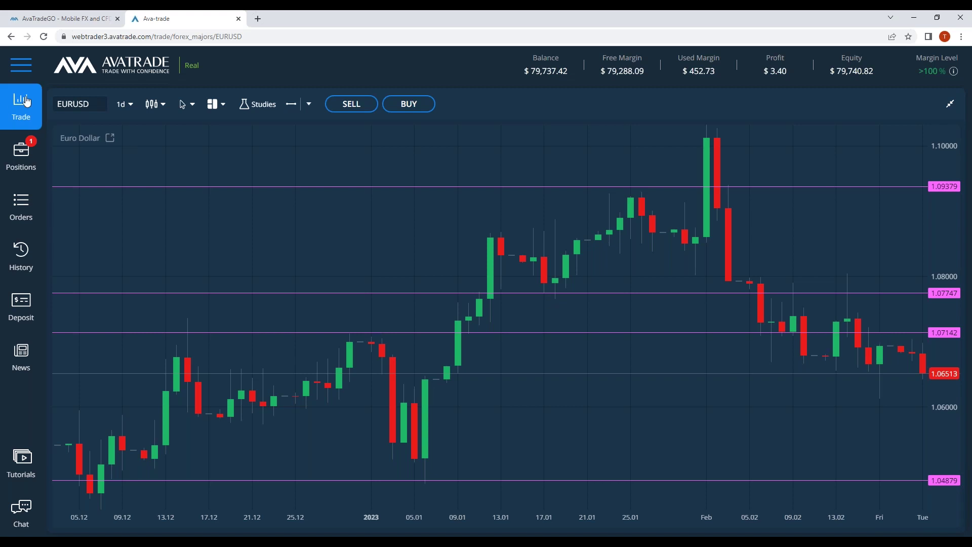
- Search the instruments for gold and load the GOLD commodity chart
{"action": "left_click", "coordinate": [75, 104]}
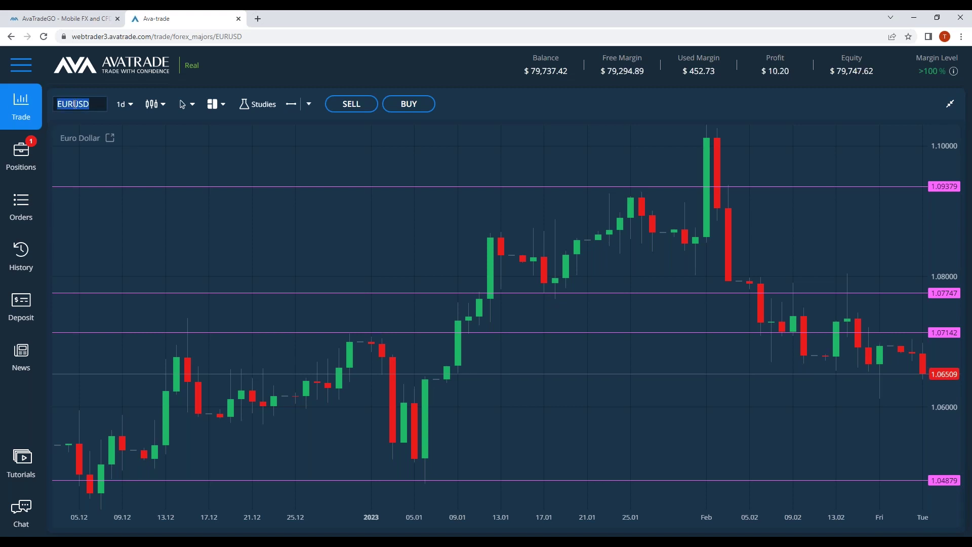
{"action": "type", "text": "gold"}
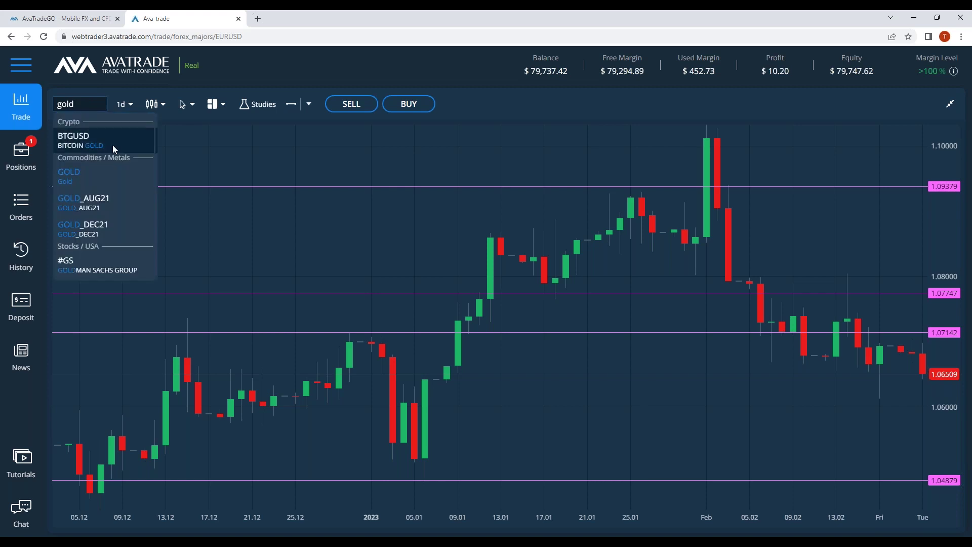
{"action": "left_click", "coordinate": [78, 184]}
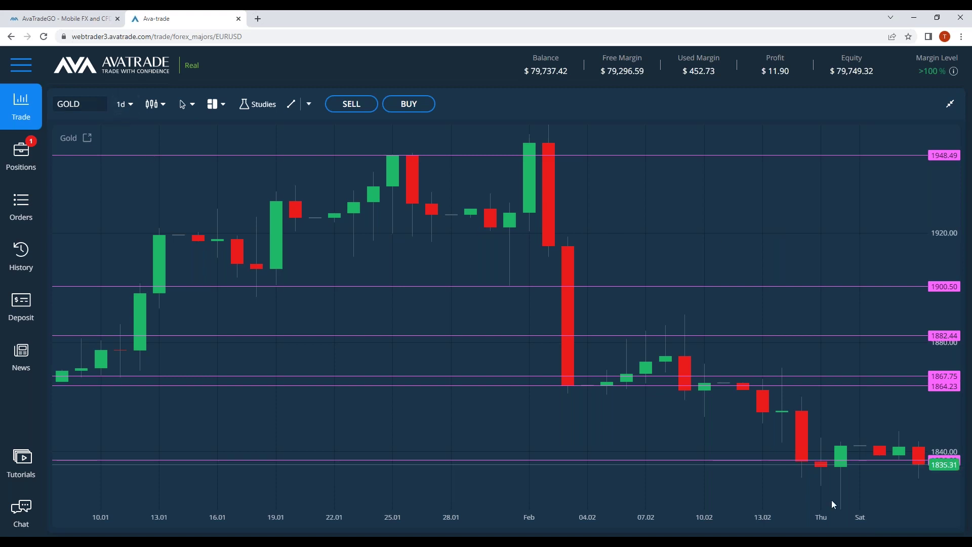
- Switch the Gold chart to the 30-minute timeframe and examine the price movement of the last few days
{"action": "left_click", "coordinate": [129, 109]}
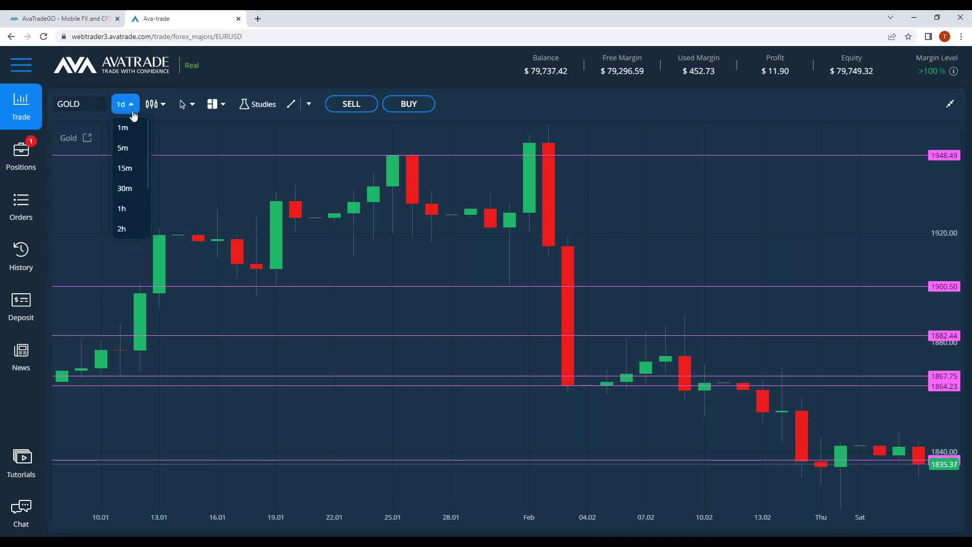
{"action": "left_click", "coordinate": [126, 190]}
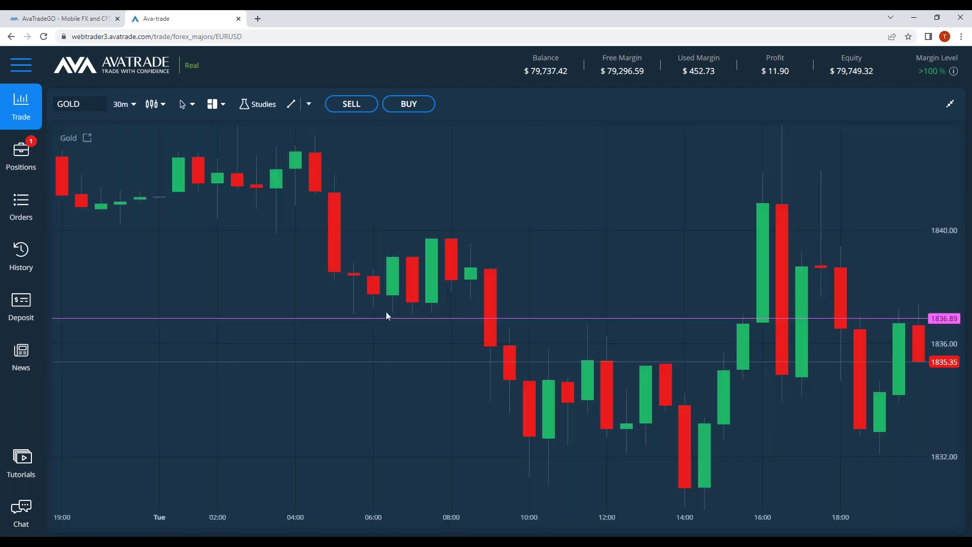
{"action": "scroll", "coordinate": [672, 420], "scroll_direction": "down", "scroll_amount": 8}
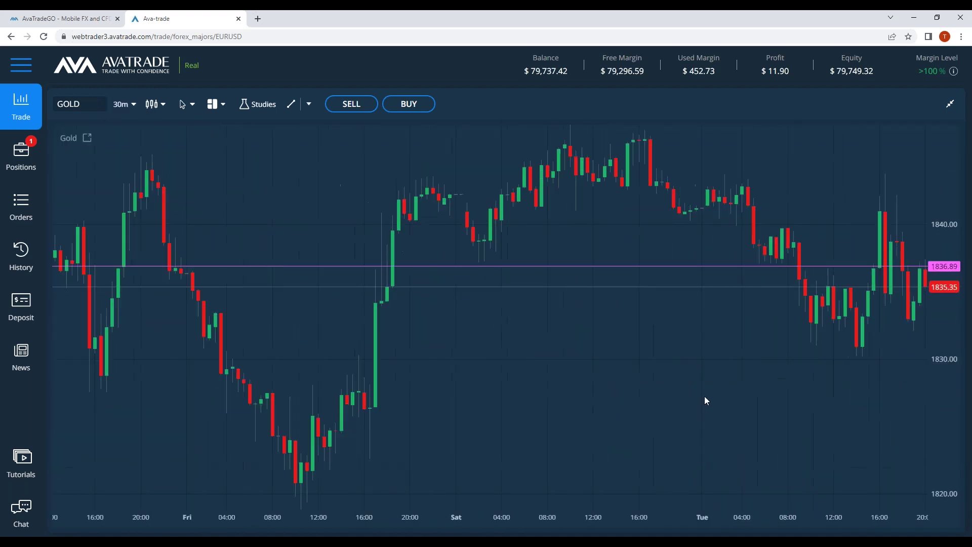
{"action": "scroll", "coordinate": [720, 415], "scroll_direction": "up", "scroll_amount": 4}
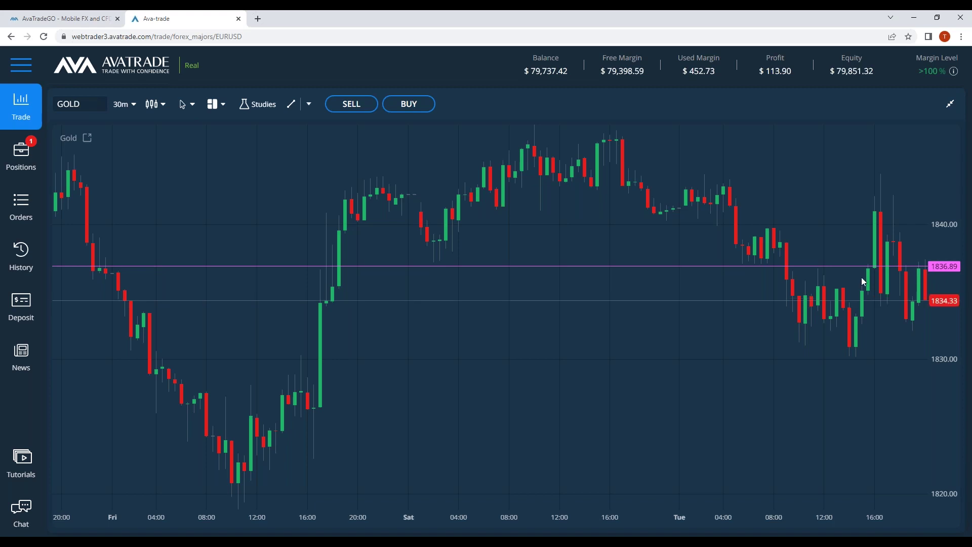
- Set the Gold chart's timeframe back to one day
{"action": "left_click", "coordinate": [131, 106]}
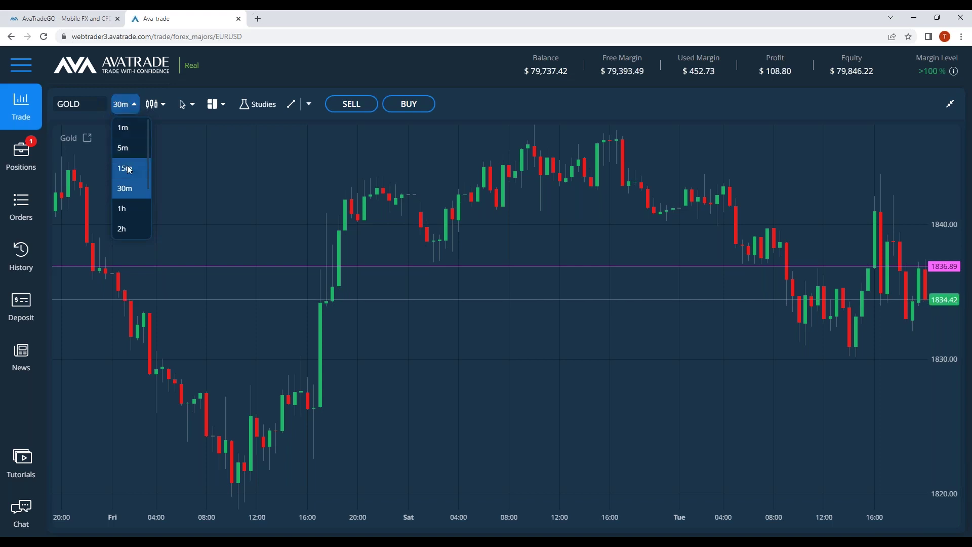
{"action": "scroll", "coordinate": [128, 182], "scroll_direction": "down", "scroll_amount": 2}
{"action": "left_click", "coordinate": [123, 202]}
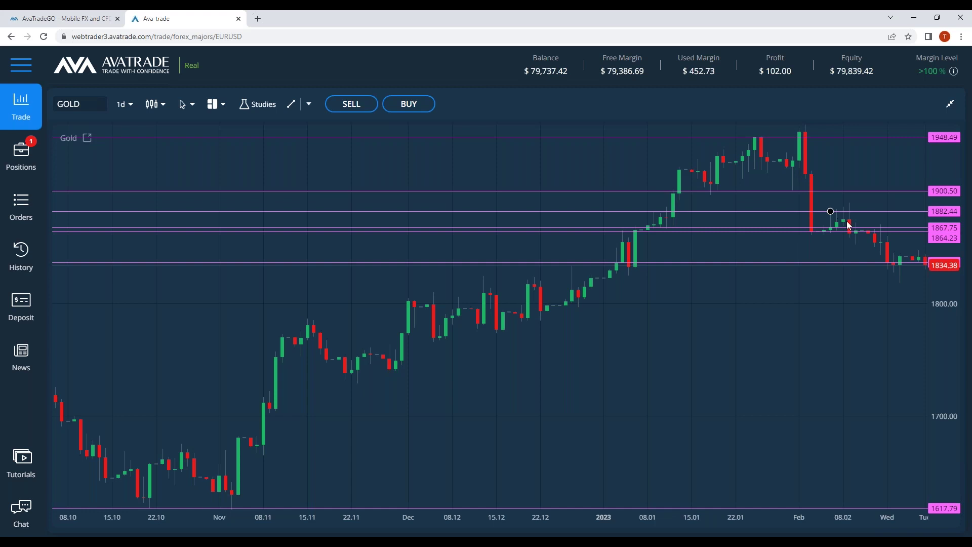
- Move the horizontal lines at 1867.75 and 1864.23 on the Gold chart down to about 1847.43 and 1819.10
{"action": "left_click", "coordinate": [906, 229]}
{"action": "left_click_drag", "start_coordinate": [907, 229], "coordinate": [893, 251]}
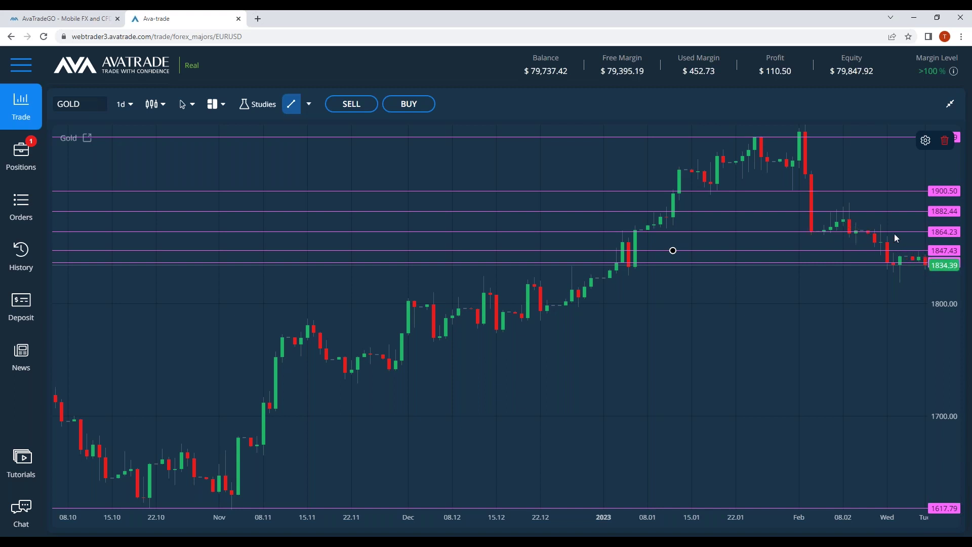
{"action": "left_click_drag", "start_coordinate": [893, 235], "coordinate": [879, 282]}
{"action": "left_click", "coordinate": [903, 344]}
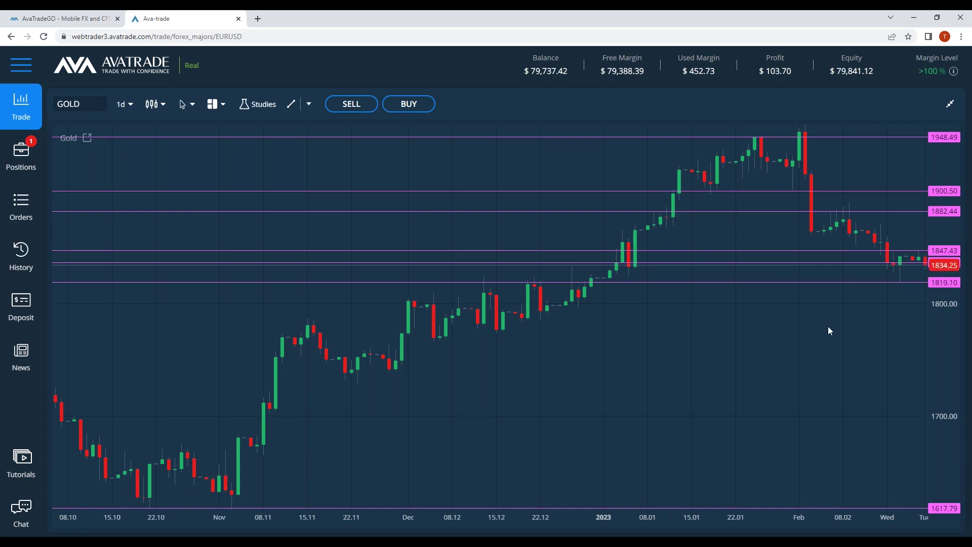
- Start a Gold sell order and enable AvaProtect with a duration of 2 days
{"action": "left_click", "coordinate": [354, 107]}
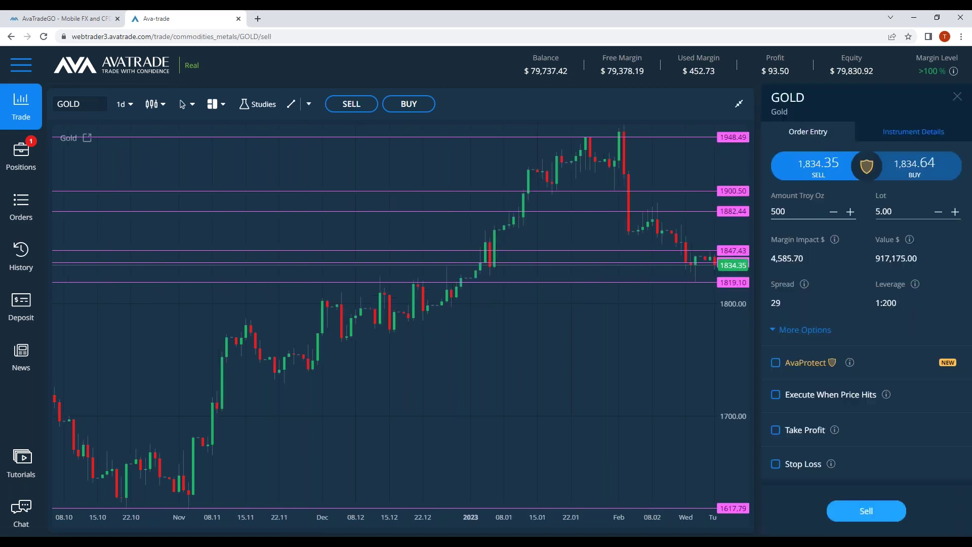
{"action": "left_click", "coordinate": [776, 363]}
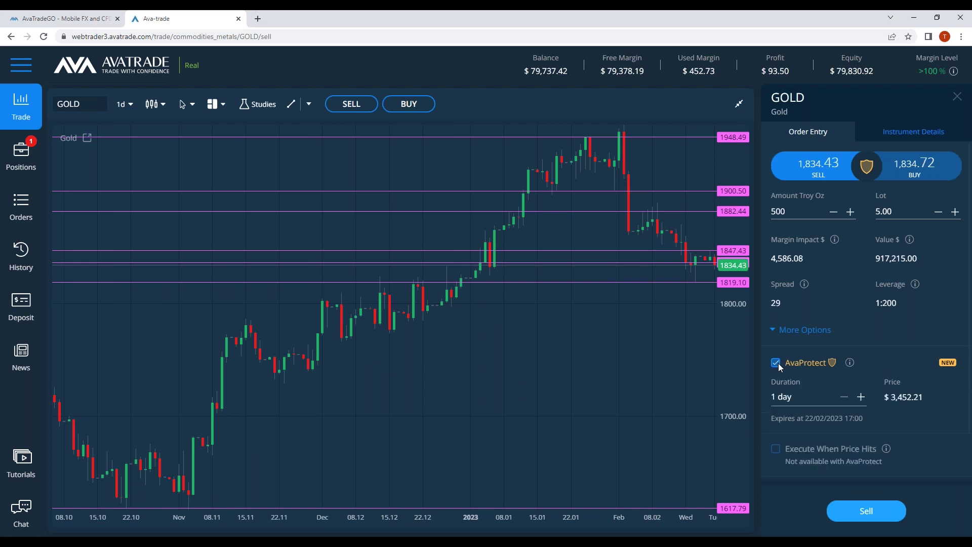
{"action": "left_click", "coordinate": [861, 397]}
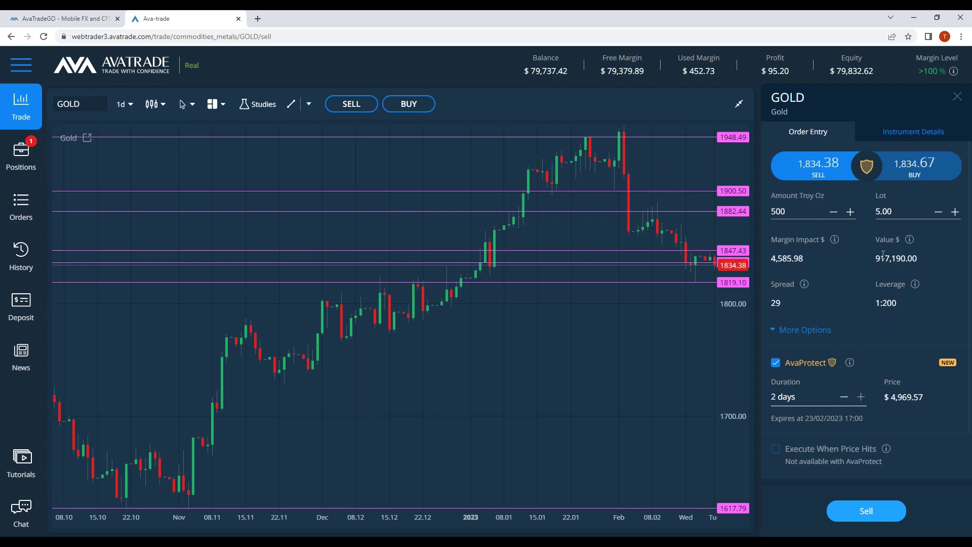
- Set the Gold sell order's lot size to 0.5
{"action": "left_click", "coordinate": [885, 211]}
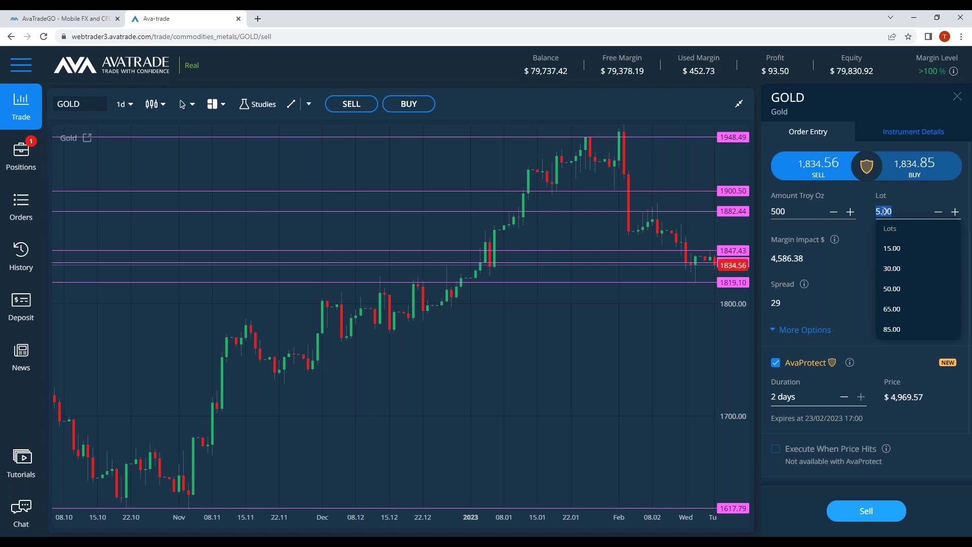
{"action": "type", "text": "1"}
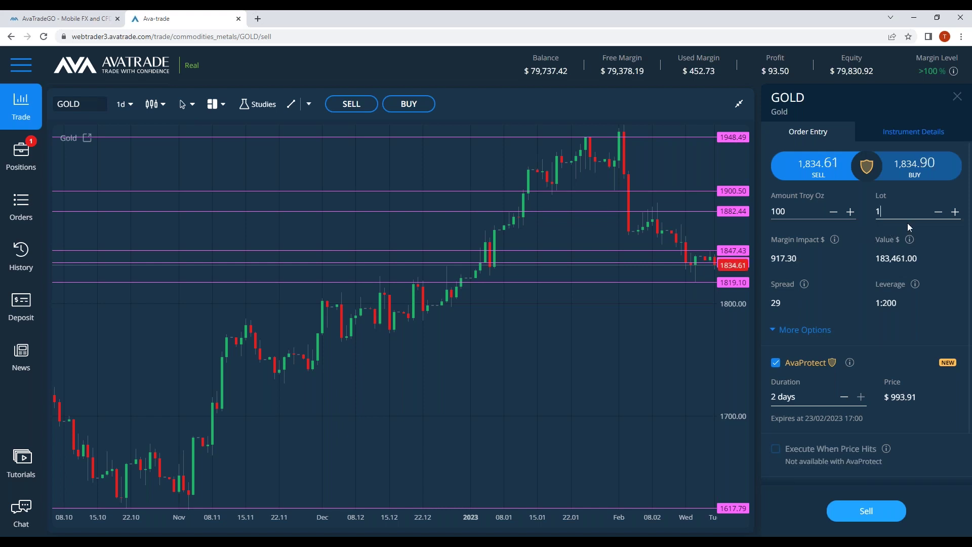
{"action": "key", "text": "BackSpace"}
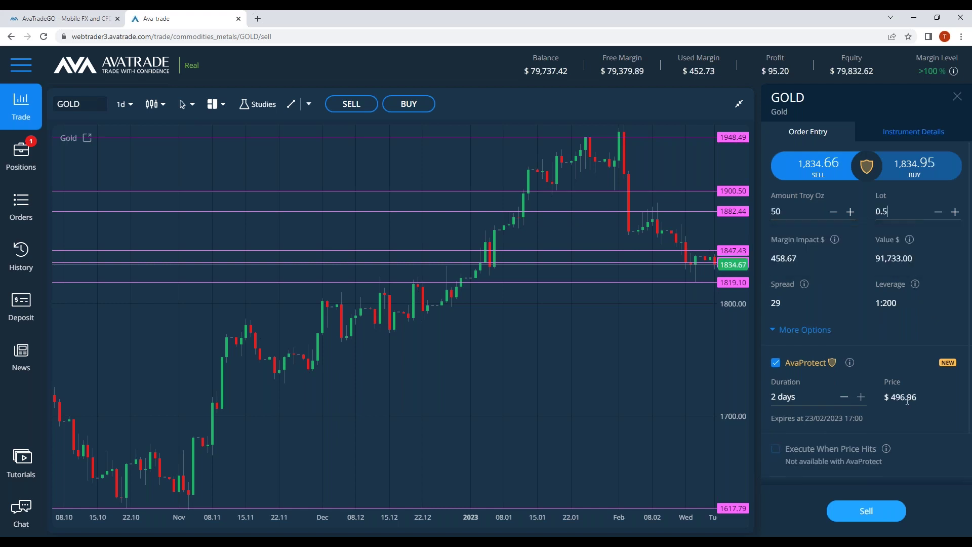
{"action": "left_click", "coordinate": [936, 321]}
- Enable Take Profit on the Gold sell order and set its price to 1819
{"action": "scroll", "coordinate": [892, 439], "scroll_direction": "down", "scroll_amount": 1}
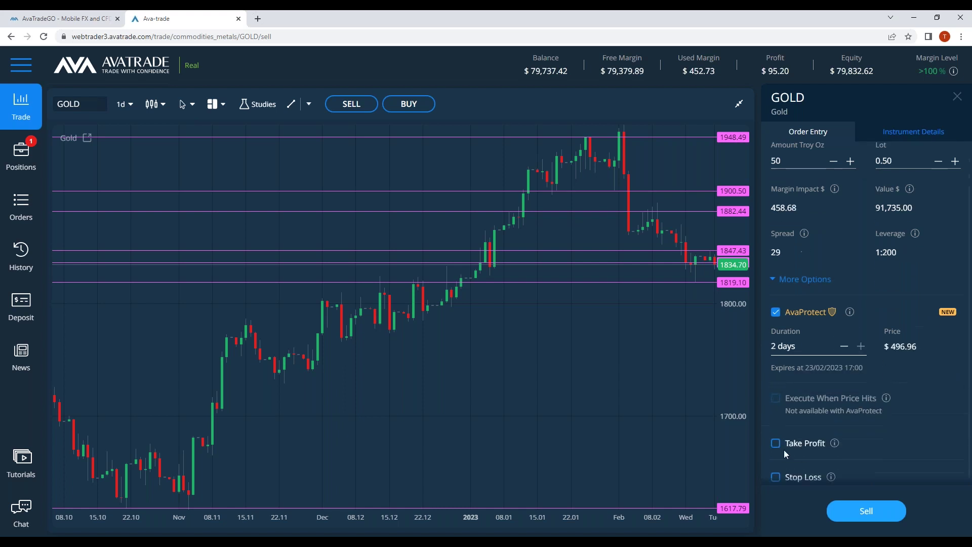
{"action": "left_click", "coordinate": [773, 444]}
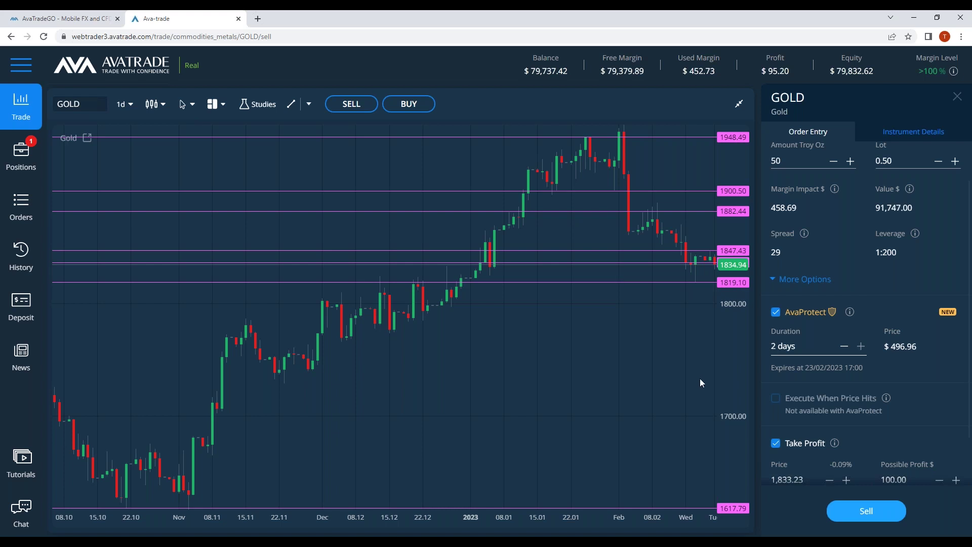
{"action": "scroll", "coordinate": [701, 383], "scroll_direction": "down", "scroll_amount": 1}
{"action": "scroll", "coordinate": [806, 436], "scroll_direction": "down", "scroll_amount": 1}
{"action": "left_click", "coordinate": [806, 423]}
{"action": "key", "text": "BackSpace"}
{"action": "key", "text": "BackSpace"}
{"action": "key", "text": "BackSpace"}
{"action": "key", "text": "BackSpace"}
{"action": "key", "text": "BackSpace"}
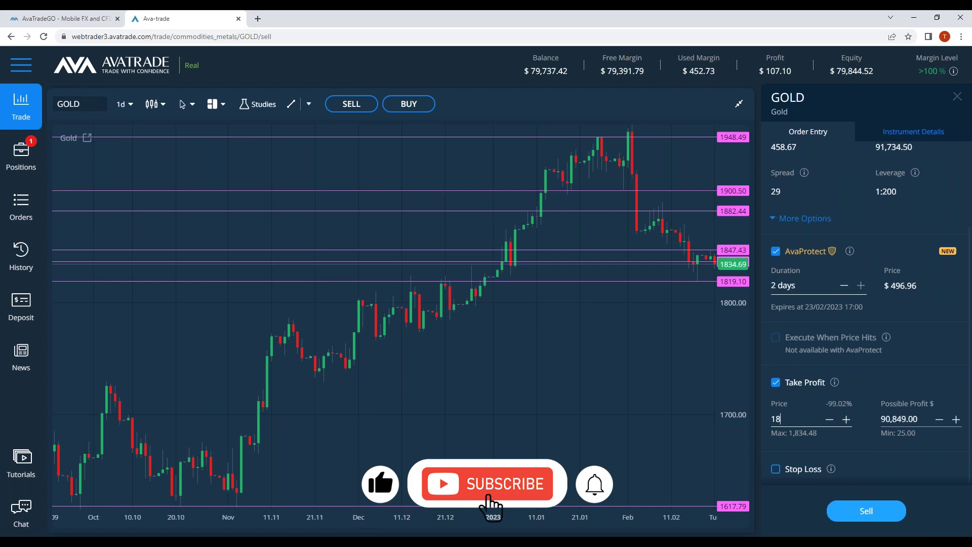
{"action": "type", "text": "19"}
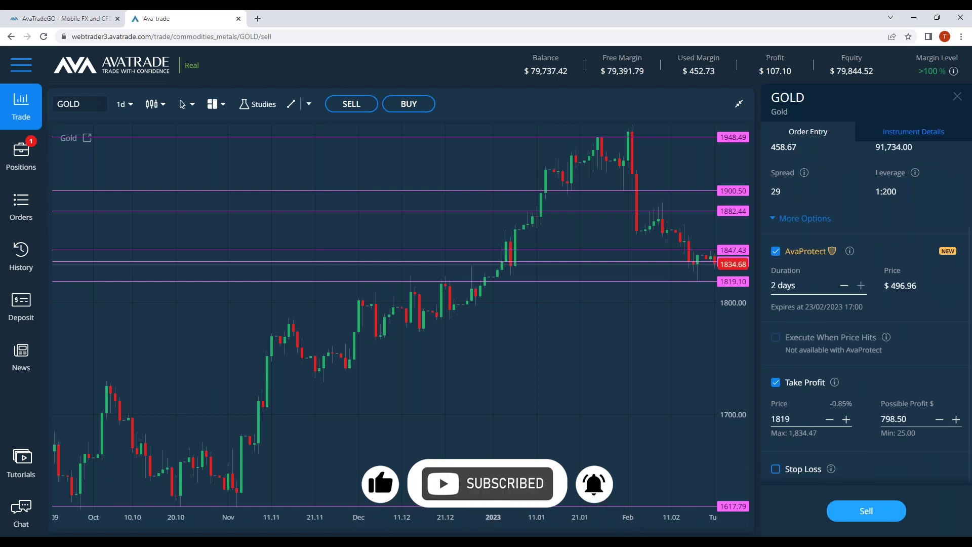
{"action": "left_click", "coordinate": [900, 417]}
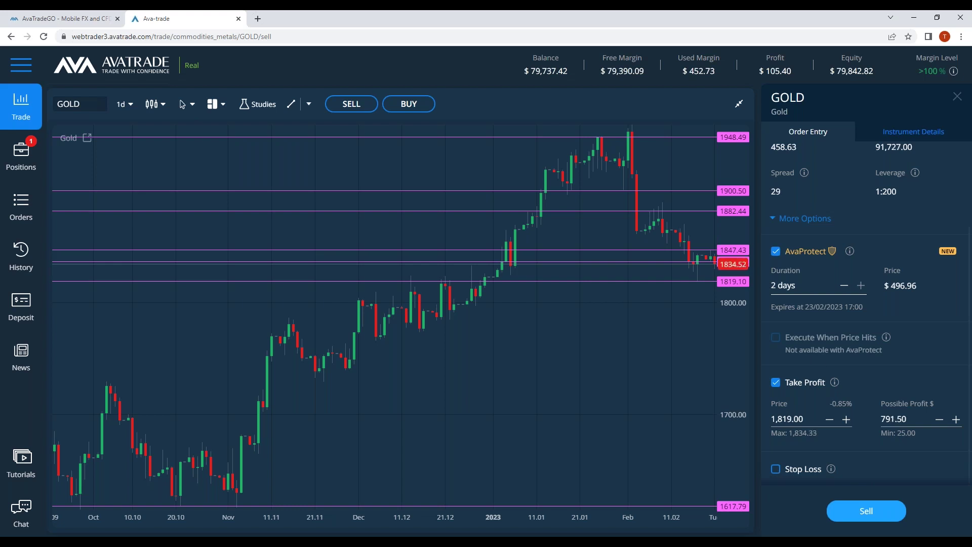
- Move the horizontal support line at 1819.10 on the Gold chart down to about 1799.14
{"action": "left_click", "coordinate": [683, 282]}
{"action": "left_click_drag", "start_coordinate": [681, 283], "coordinate": [675, 304]}
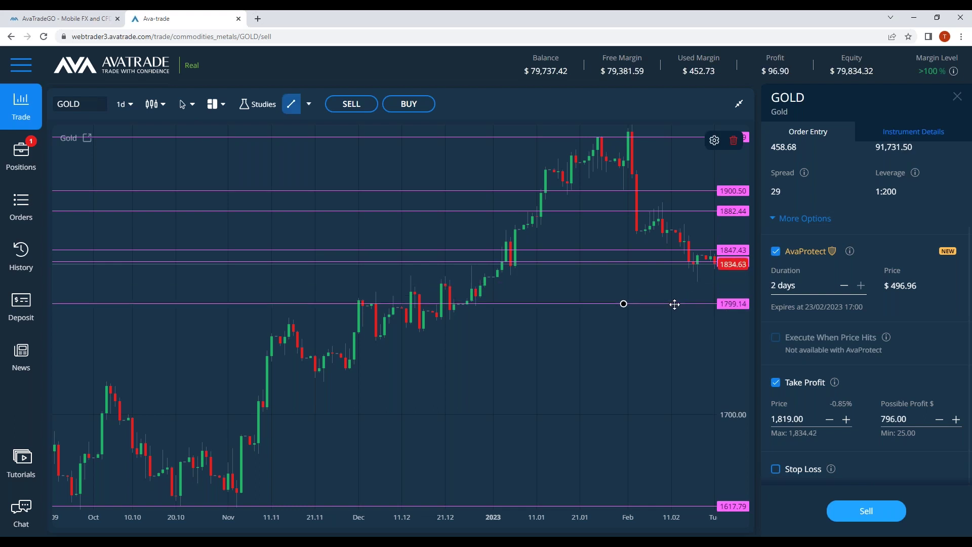
{"action": "left_click", "coordinate": [473, 305]}
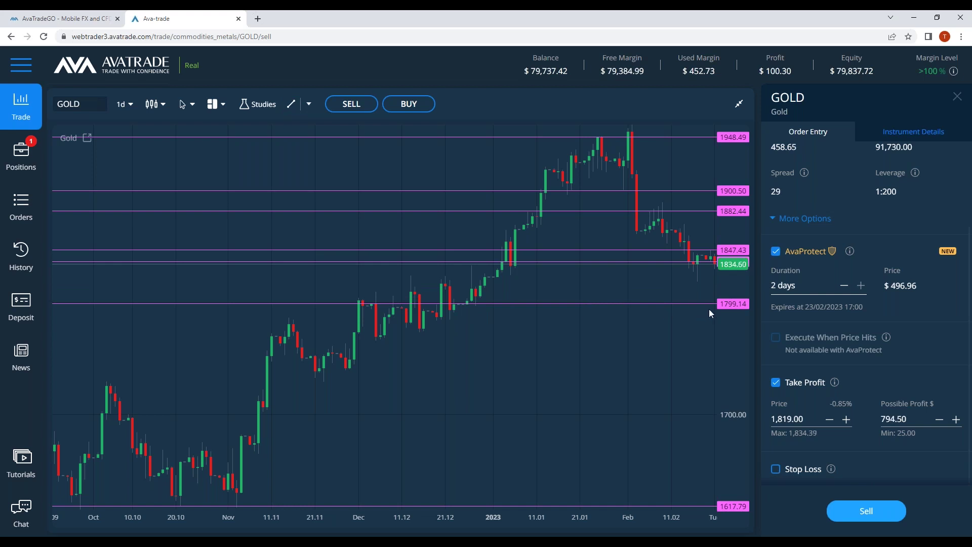
- Set the Take Profit price to 1805 and submit the Gold sell order
{"action": "left_click", "coordinate": [817, 422]}
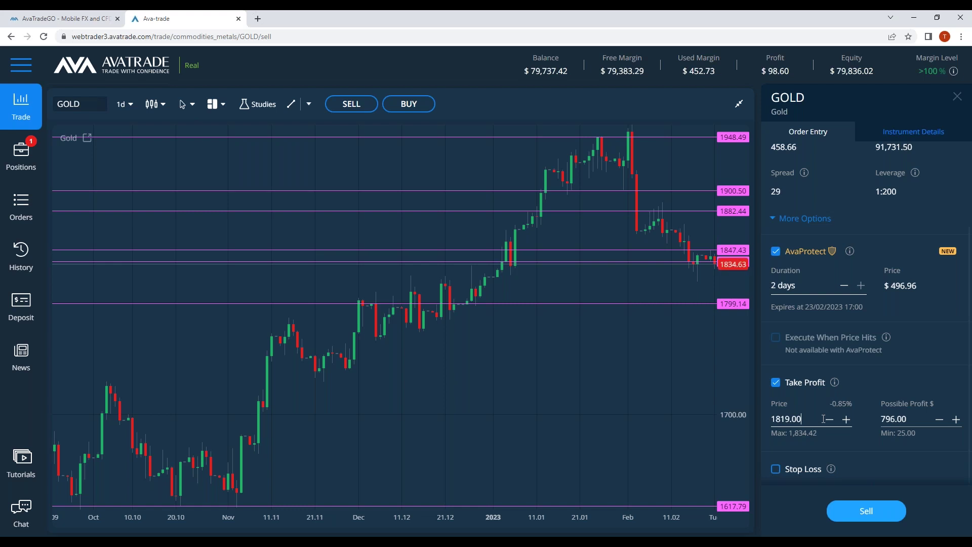
{"action": "key", "text": "BackSpace"}
{"action": "key", "text": "BackSpace"}
{"action": "key", "text": "BackSpace"}
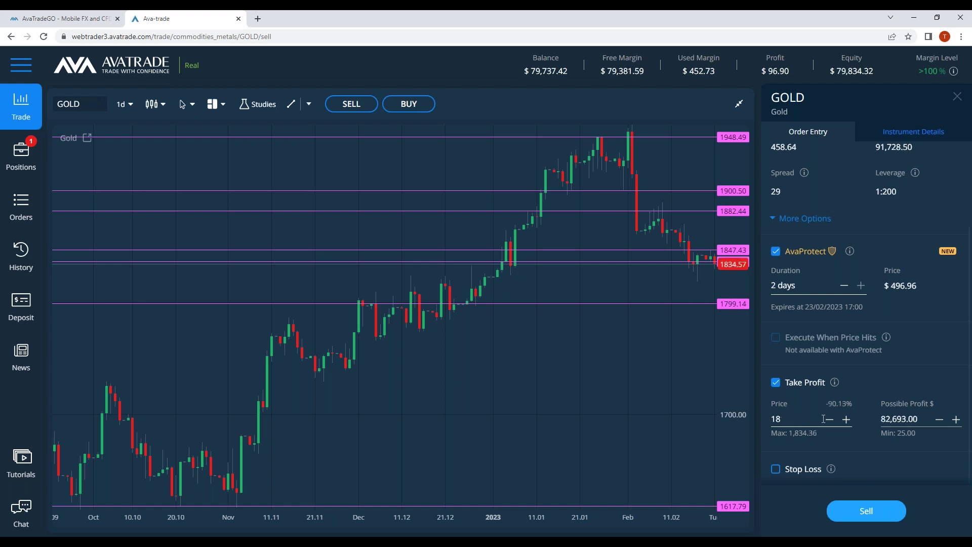
{"action": "type", "text": "05"}
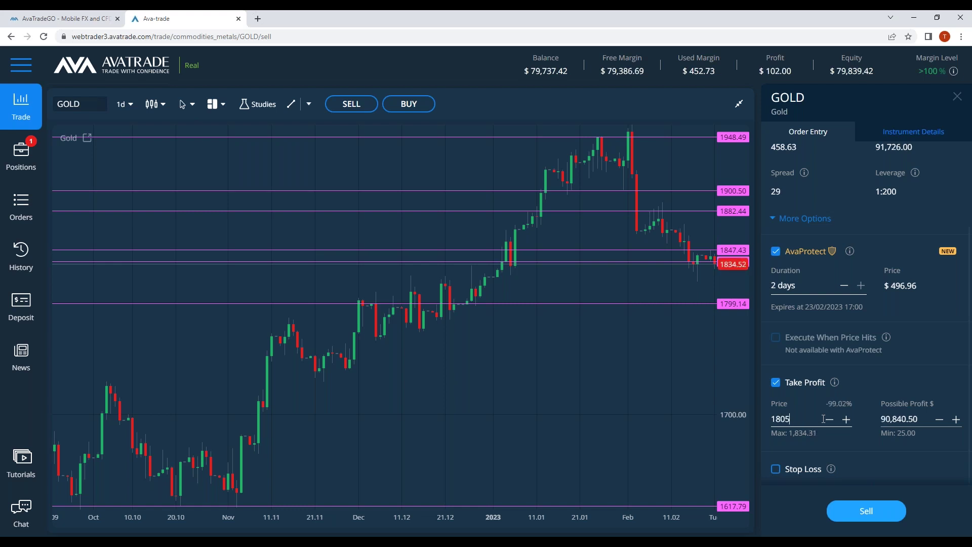
{"action": "left_click", "coordinate": [909, 379]}
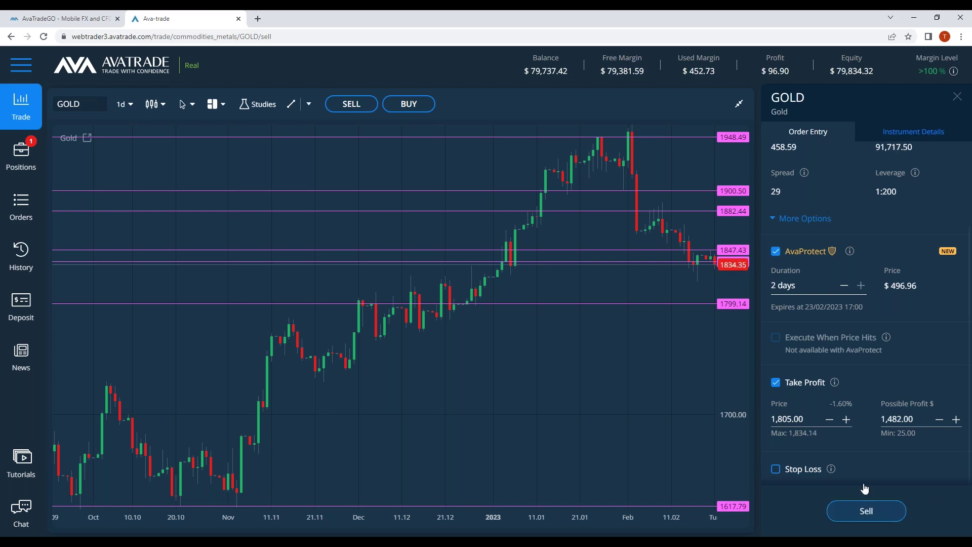
{"action": "left_click", "coordinate": [856, 518]}
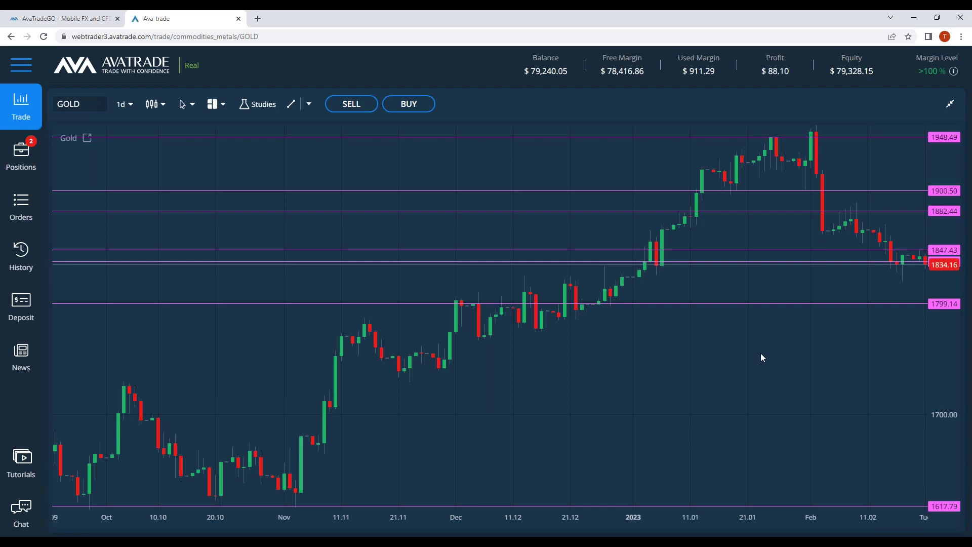
- Open Trading Central's Market Buzz and view the mentions for Tesla (TSLA) among the stock bubbles
{"action": "left_click", "coordinate": [21, 66]}
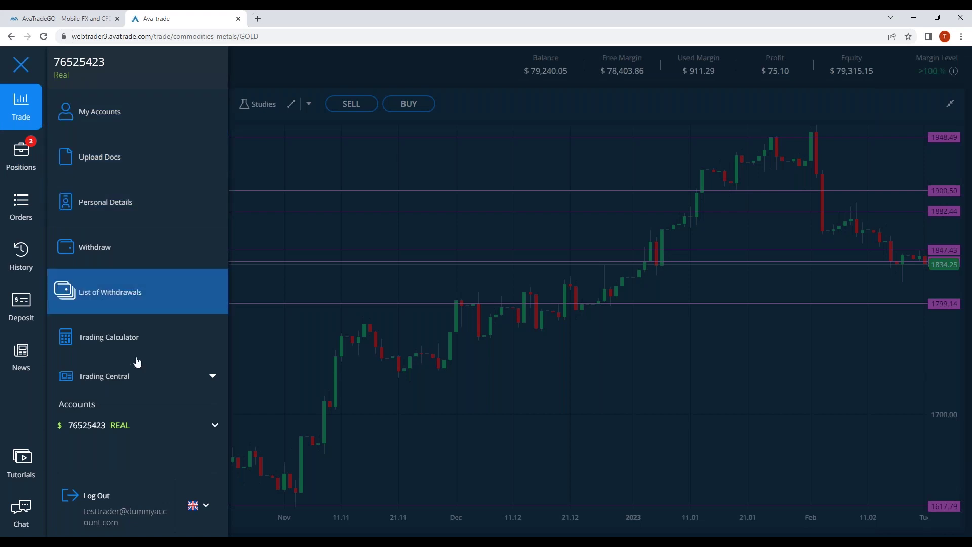
{"action": "left_click", "coordinate": [135, 385]}
{"action": "left_click", "coordinate": [103, 471]}
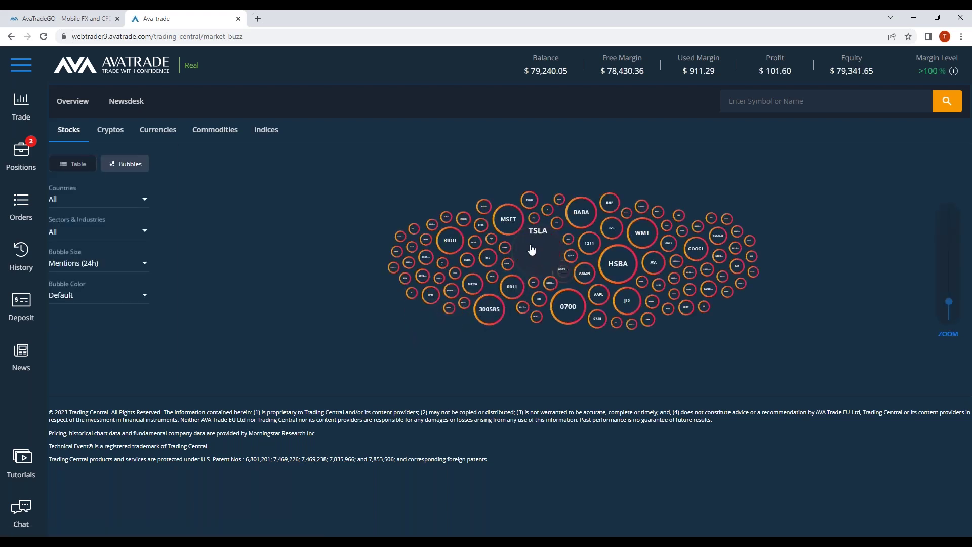
{"action": "mouse_move", "coordinate": [533, 251]}
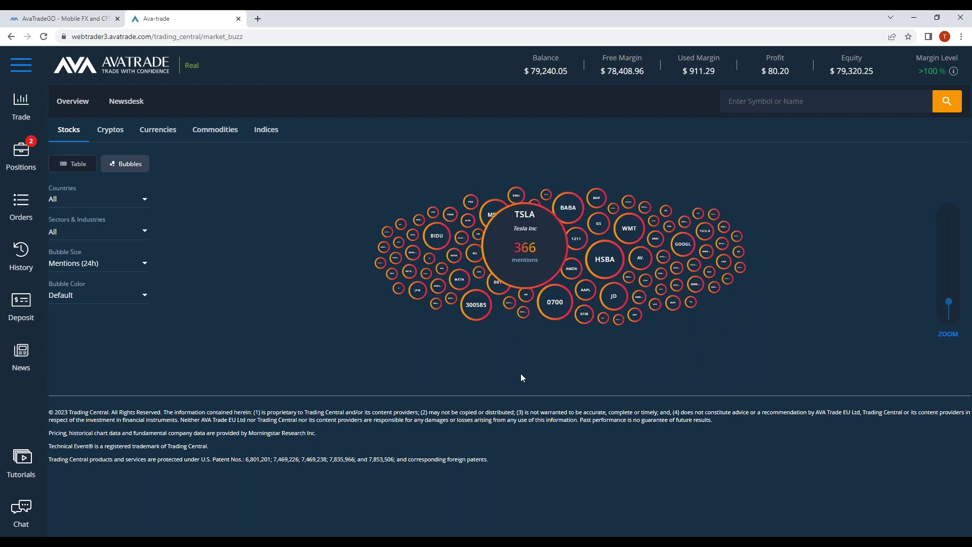
- Open Tesla's Market Buzz details, look through its news feed and return to the stock bubbles
{"action": "left_click", "coordinate": [511, 254]}
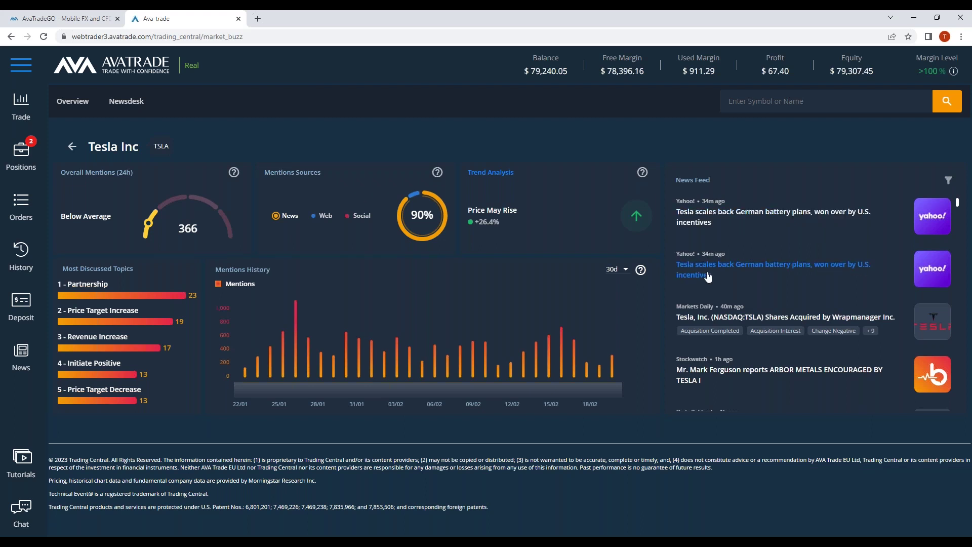
{"action": "scroll", "coordinate": [754, 304], "scroll_direction": "down", "scroll_amount": 2}
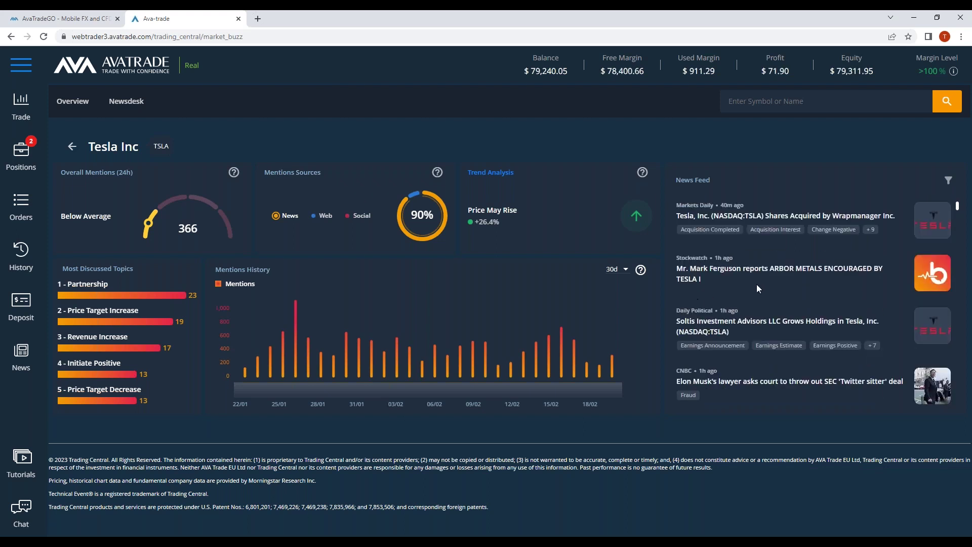
{"action": "scroll", "coordinate": [781, 324], "scroll_direction": "down", "scroll_amount": 1}
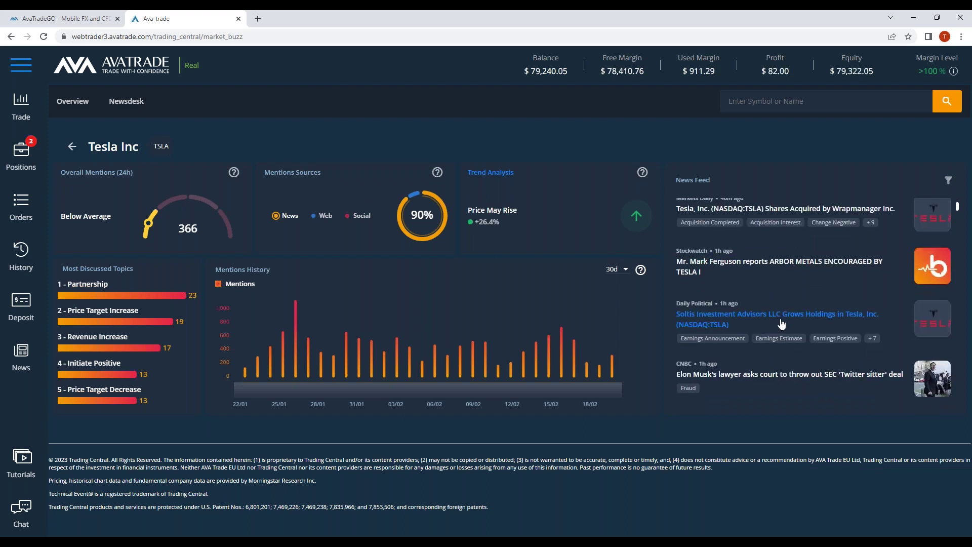
{"action": "scroll", "coordinate": [784, 327], "scroll_direction": "up", "scroll_amount": 3}
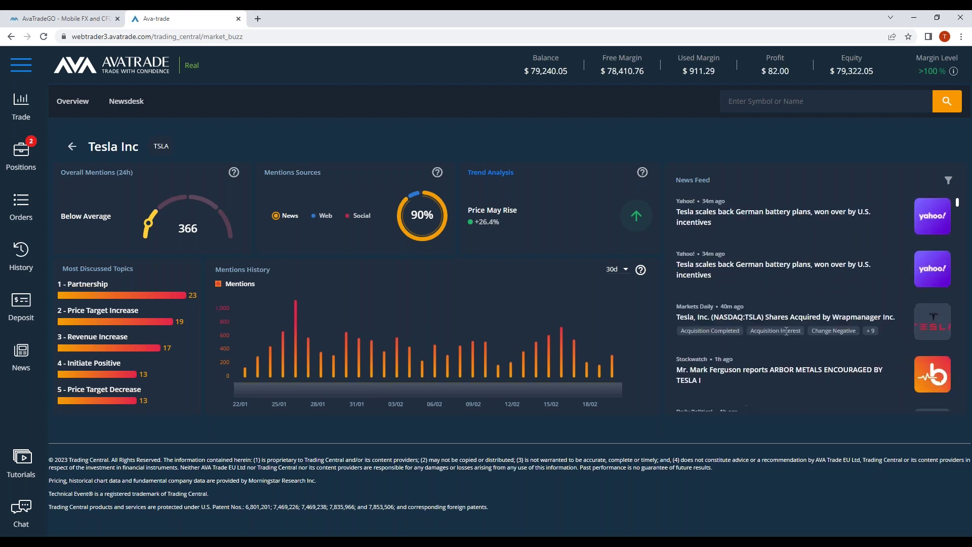
{"action": "left_click", "coordinate": [72, 147]}
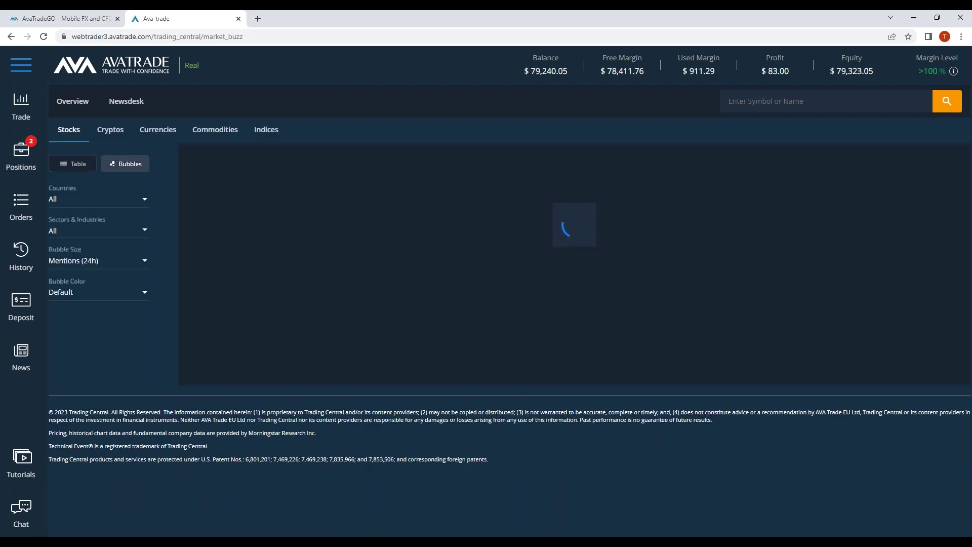
- Show the index bubbles, check the Hang Seng and S&P 500 mentions, and open the S&P 500 Index details
{"action": "left_click", "coordinate": [264, 131]}
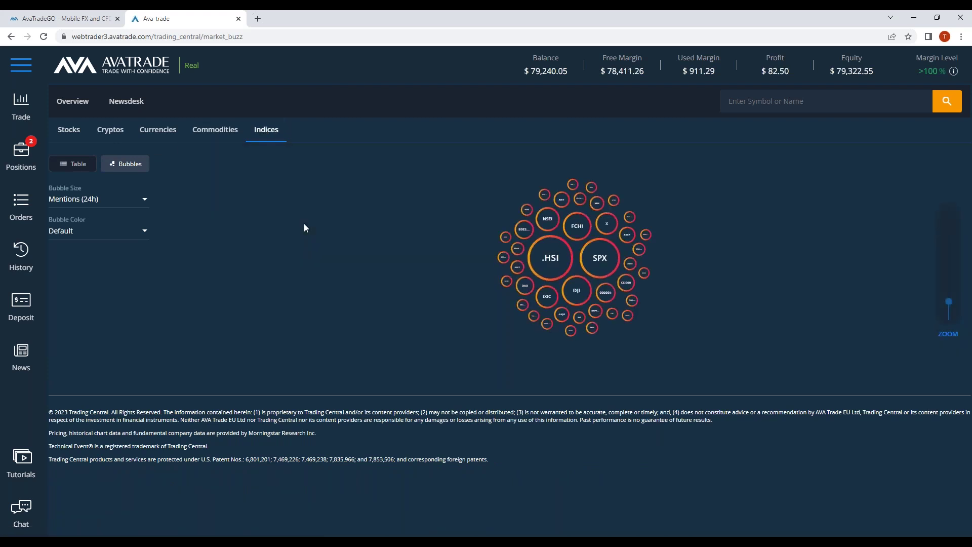
{"action": "mouse_move", "coordinate": [548, 256]}
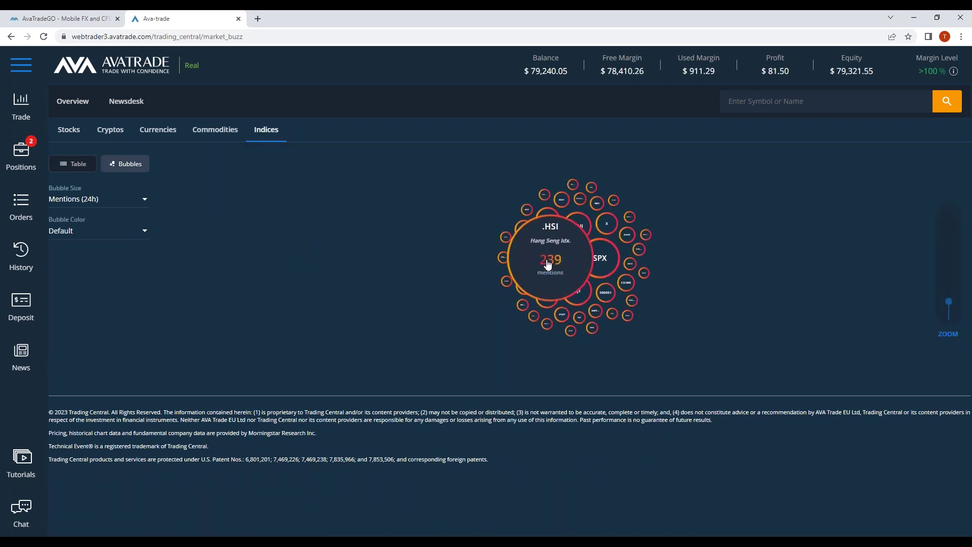
{"action": "mouse_move", "coordinate": [608, 261]}
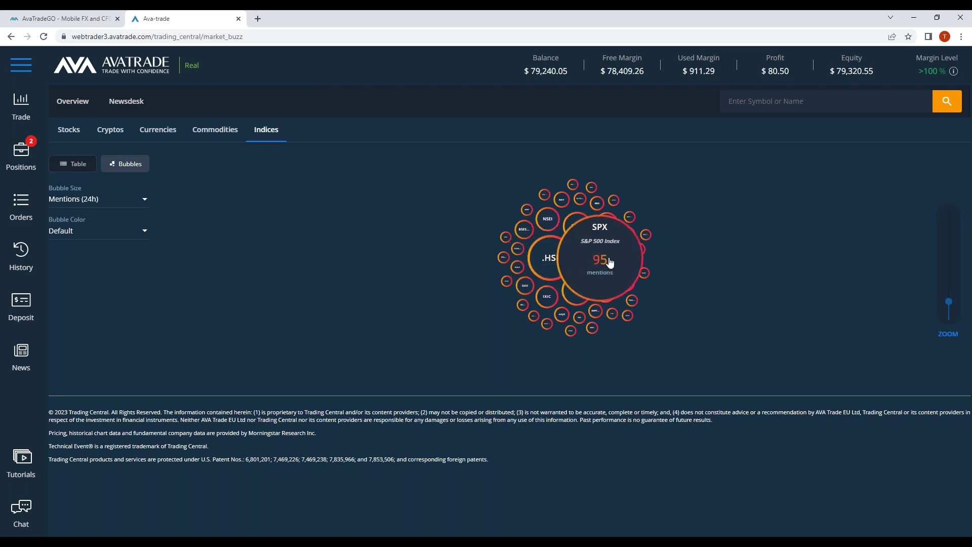
{"action": "left_click", "coordinate": [609, 261]}
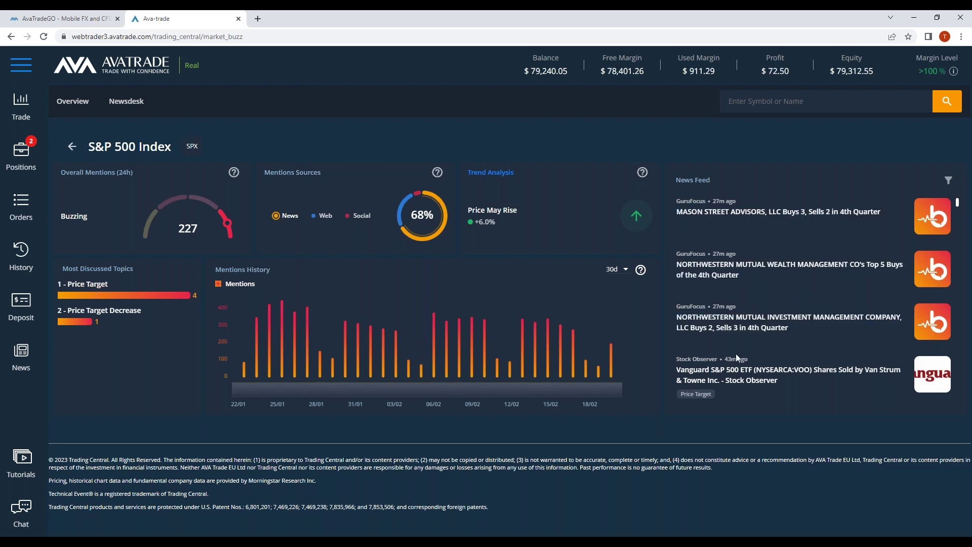
- Look through the S&P 500 Index news feed and return to its newest headlines
{"action": "scroll", "coordinate": [792, 386], "scroll_direction": "down", "scroll_amount": 1}
{"action": "scroll", "coordinate": [758, 343], "scroll_direction": "down", "scroll_amount": 2}
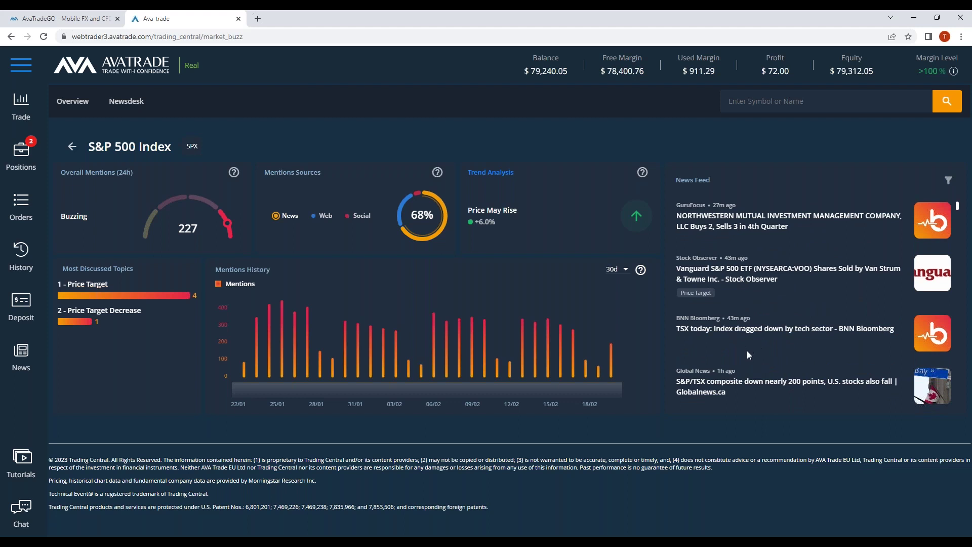
{"action": "scroll", "coordinate": [747, 350], "scroll_direction": "down", "scroll_amount": 1}
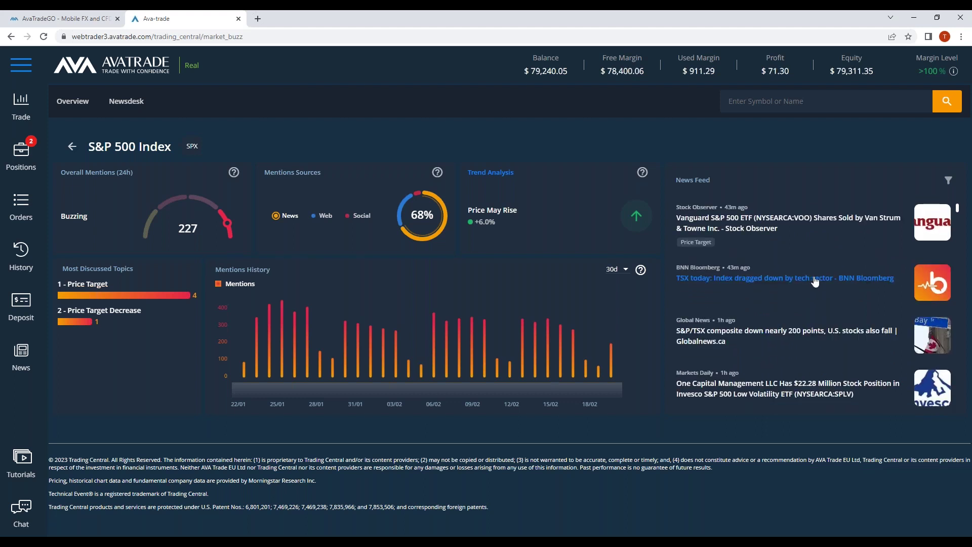
{"action": "scroll", "coordinate": [818, 283], "scroll_direction": "down", "scroll_amount": 1}
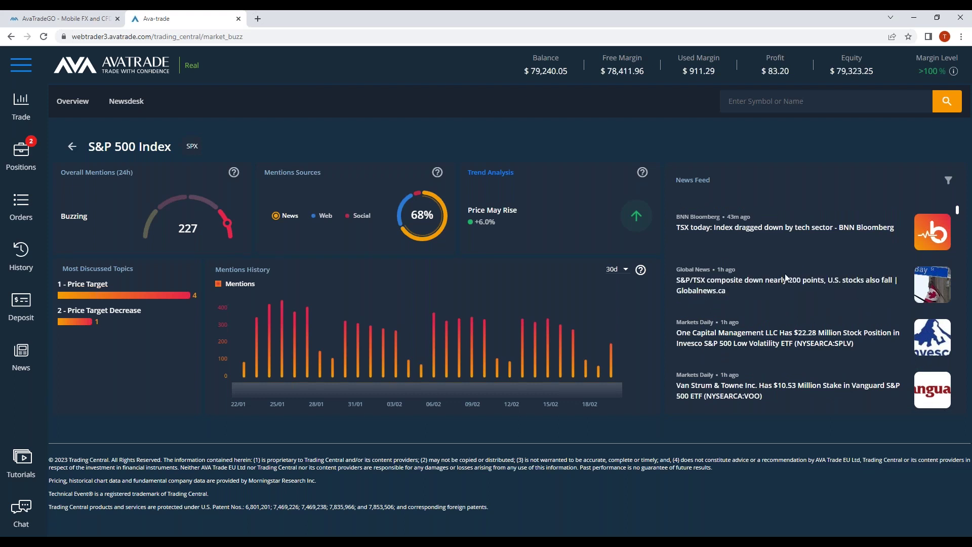
{"action": "scroll", "coordinate": [822, 342], "scroll_direction": "up", "scroll_amount": 4}
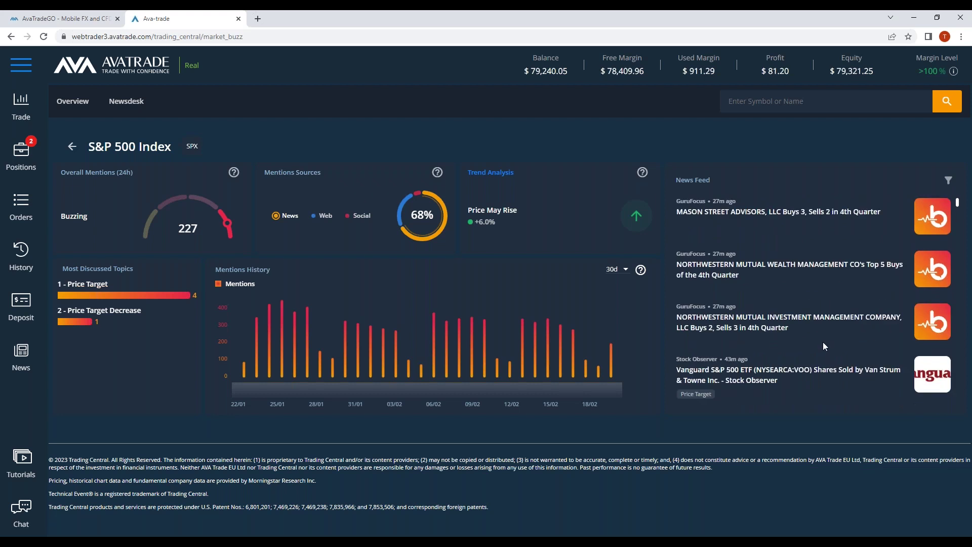
- Review the open Gold and EURUSD positions and return to the AUDNZD trading chart
{"action": "left_click", "coordinate": [21, 115]}
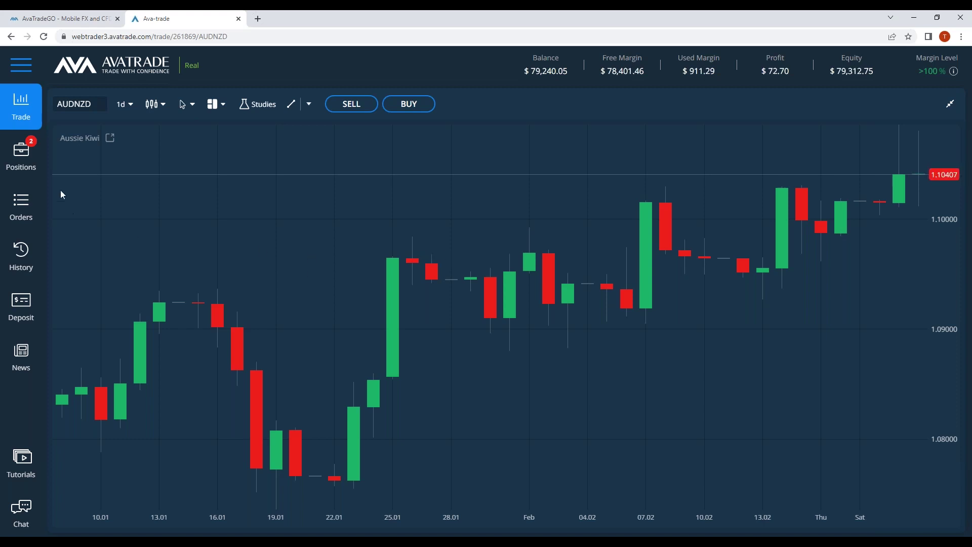
{"action": "left_click", "coordinate": [29, 161]}
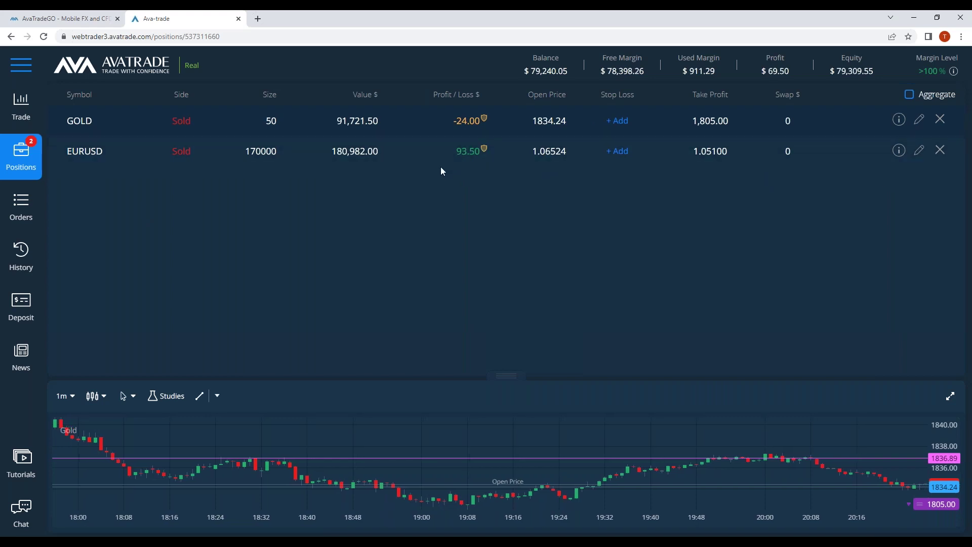
{"action": "left_click", "coordinate": [26, 118]}
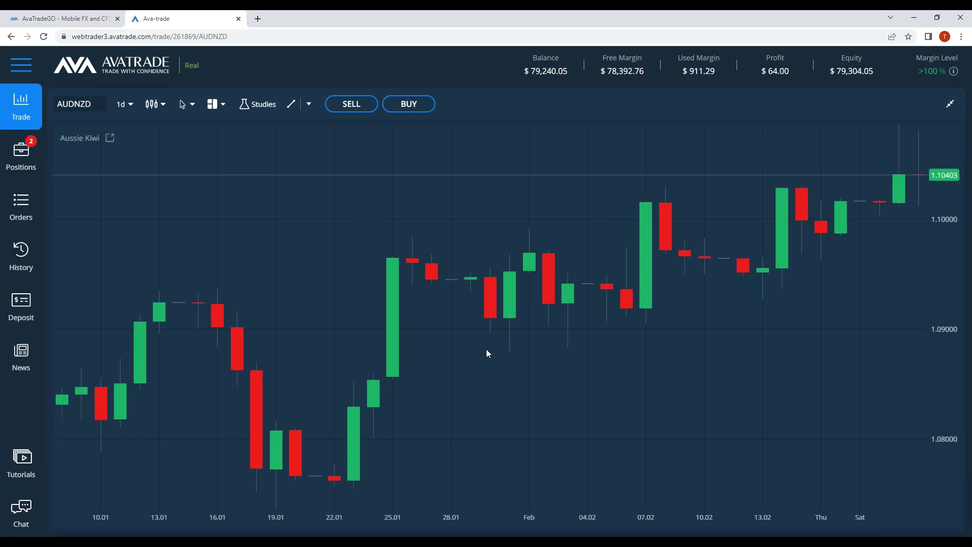
- Search for GBPCHF and load its chart in place of AUDNZD
{"action": "left_click", "coordinate": [79, 104]}
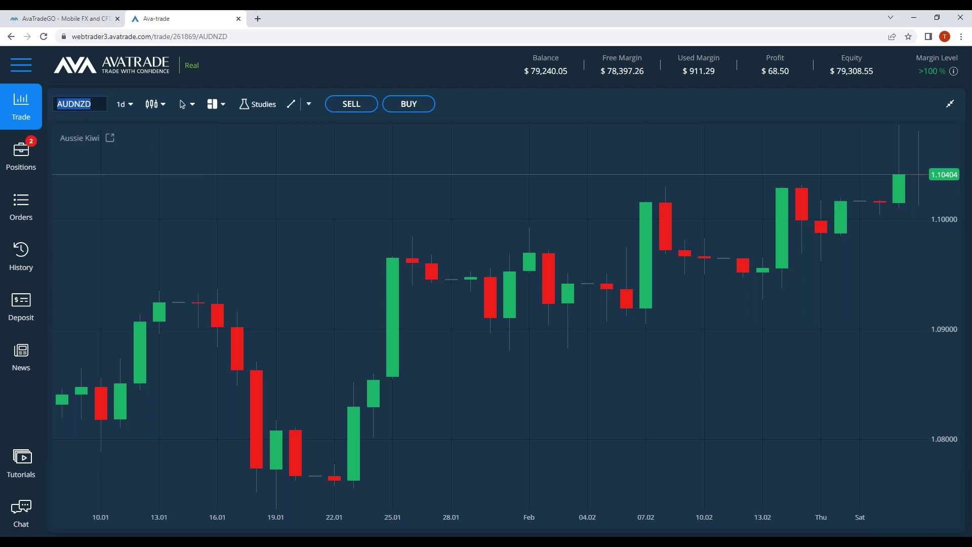
{"action": "type", "text": "\\"}
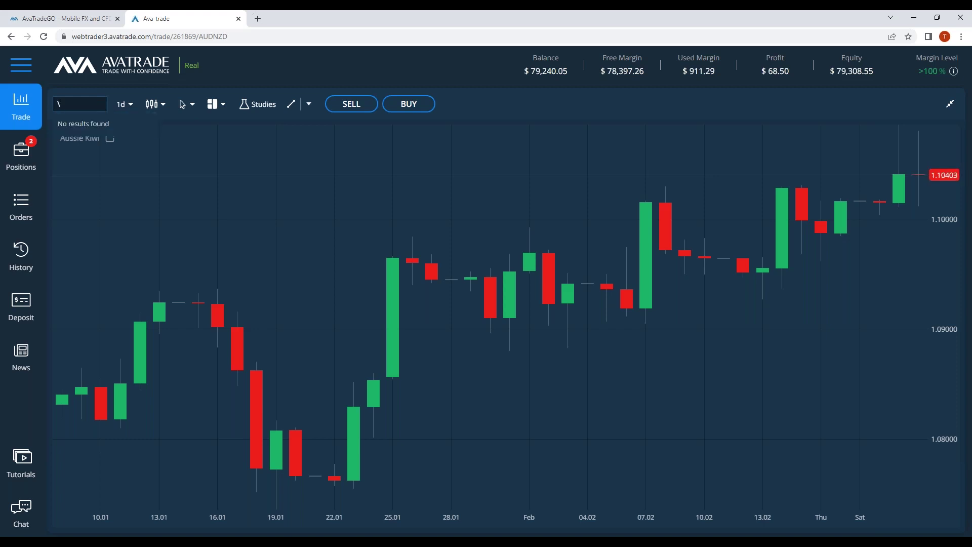
{"action": "key", "text": "BackSpace"}
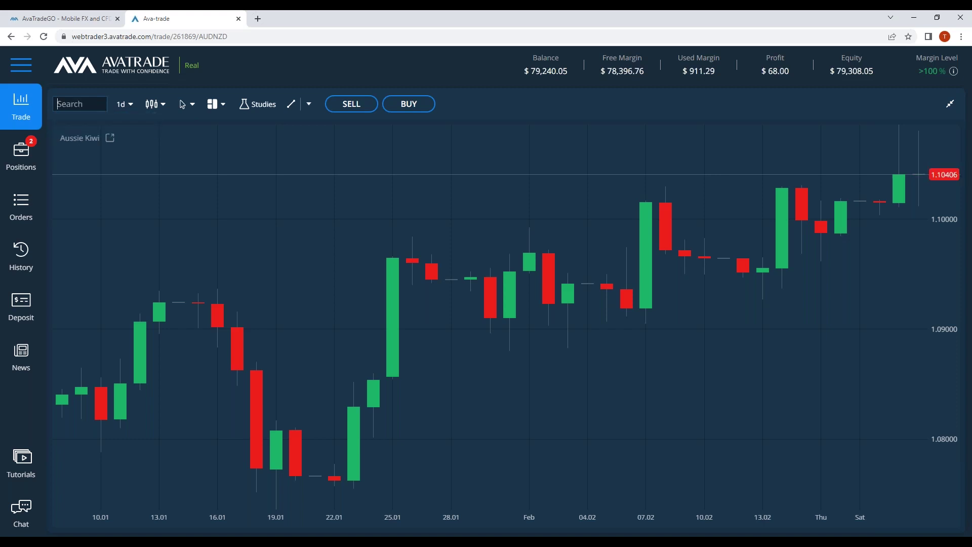
{"action": "type", "text": "GBP"}
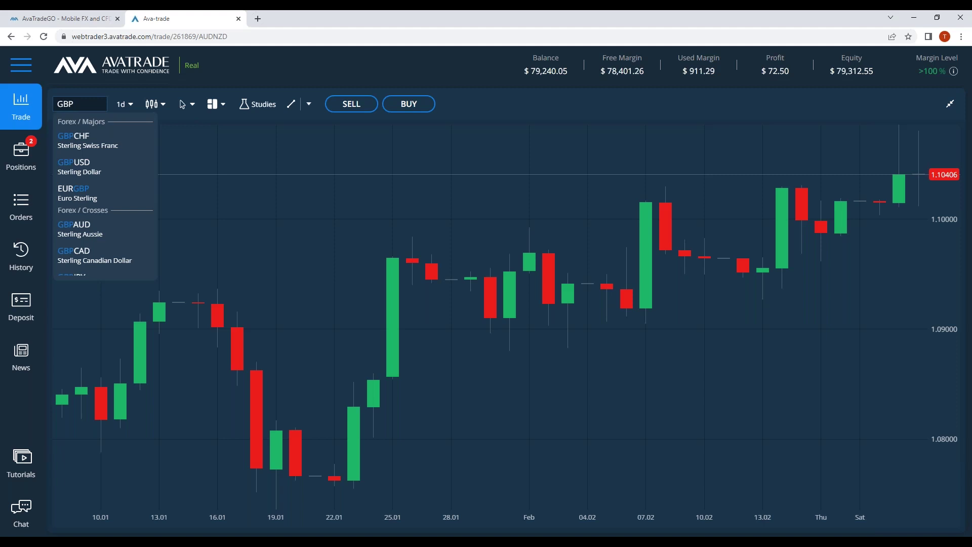
{"action": "type", "text": "chf"}
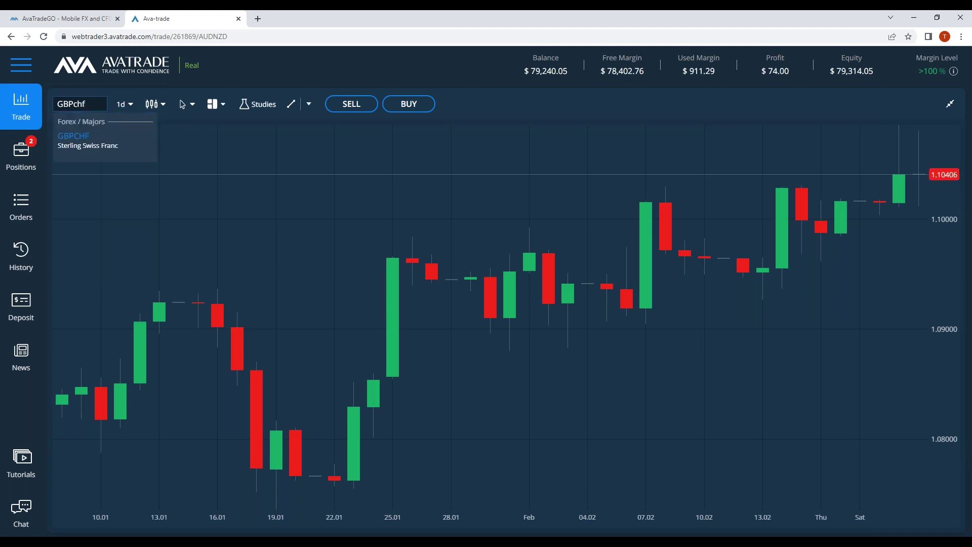
{"action": "left_click", "coordinate": [90, 141]}
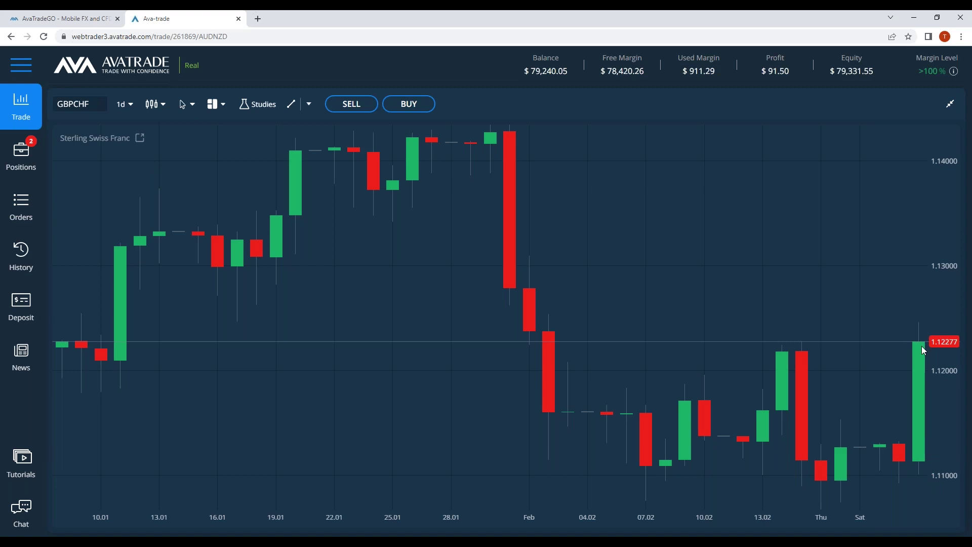
- Set the GBPCHF chart's timeframe to 30m
{"action": "left_click", "coordinate": [123, 104]}
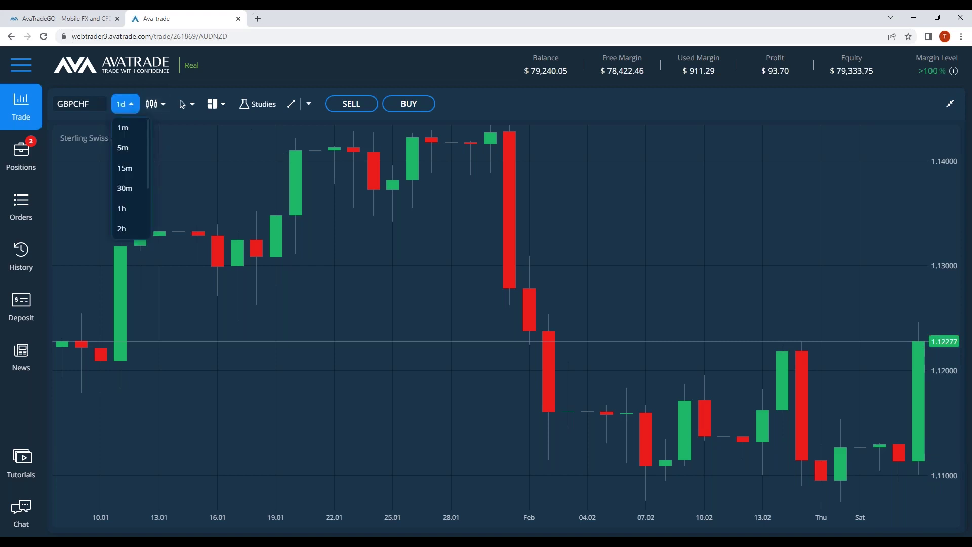
{"action": "left_click", "coordinate": [133, 189]}
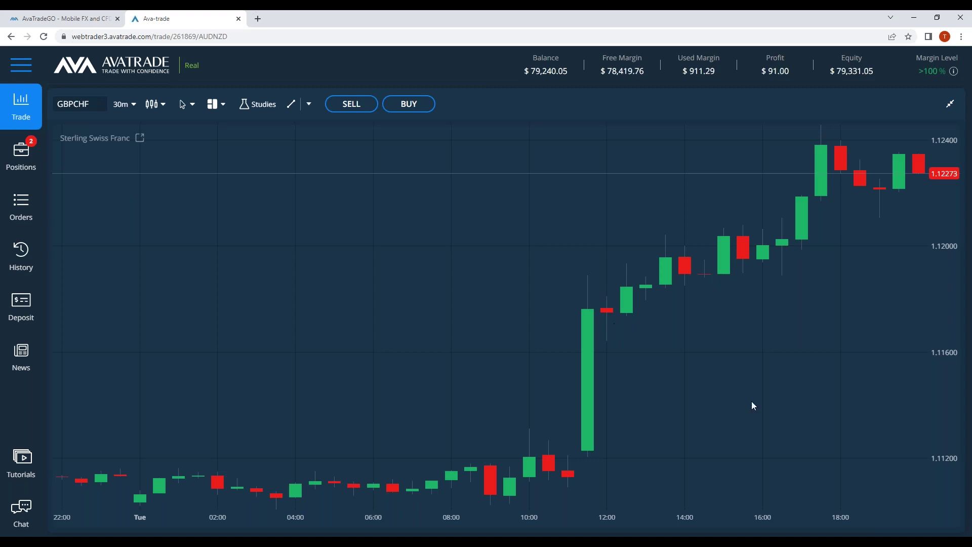
{"action": "scroll", "coordinate": [769, 396], "scroll_direction": "down", "scroll_amount": 3}
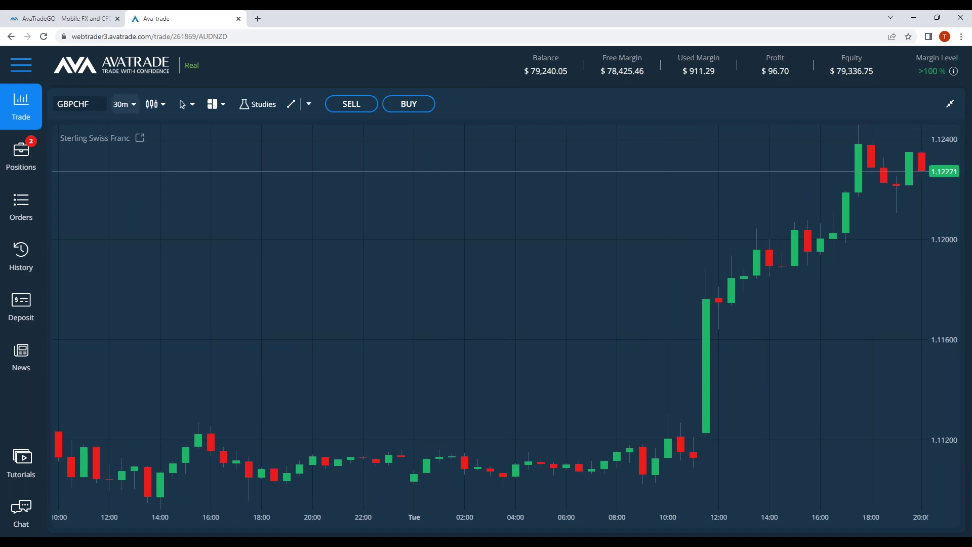
{"action": "left_click", "coordinate": [122, 108]}
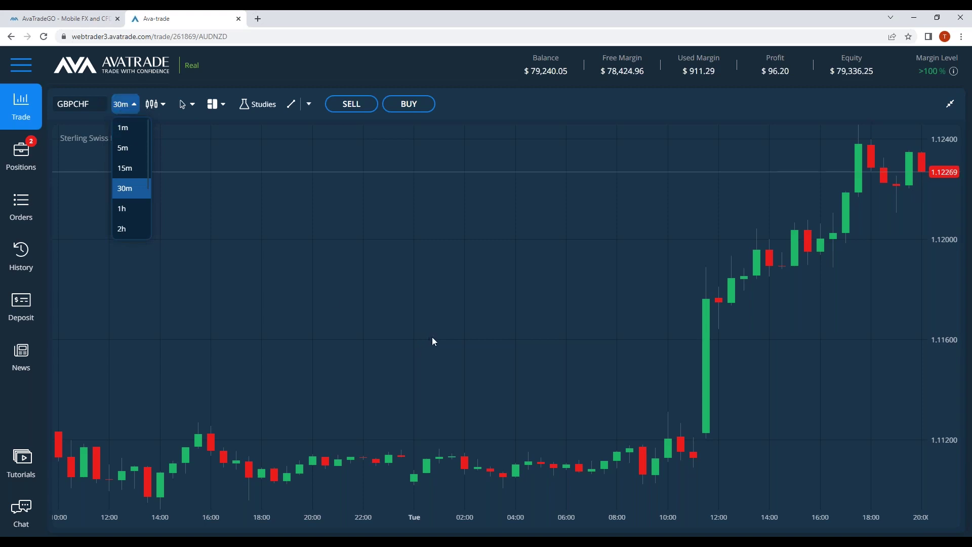
{"action": "left_click", "coordinate": [296, 118]}
- Draw a horizontal Price Line at about 1.12450, near the recent high on the GBPCHF chart
{"action": "left_click", "coordinate": [308, 104]}
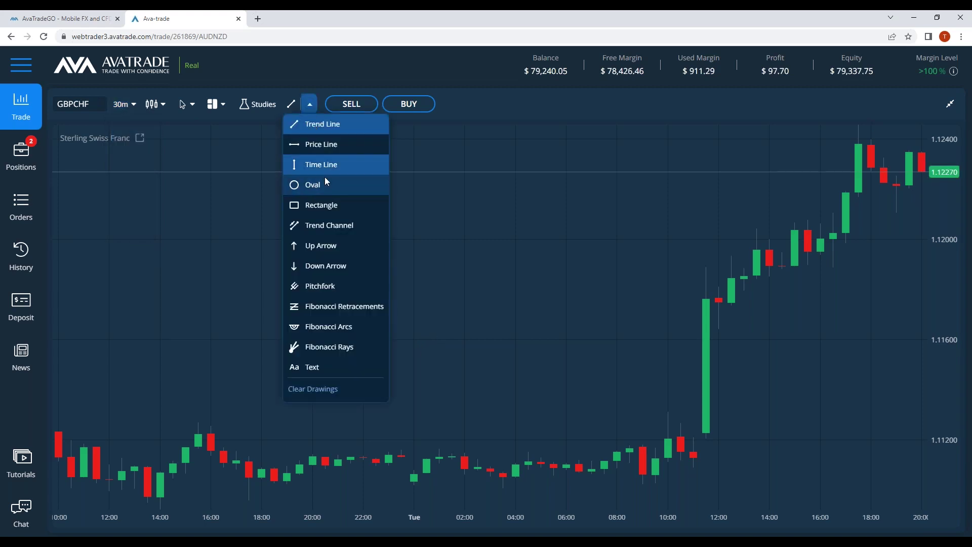
{"action": "left_click", "coordinate": [318, 146]}
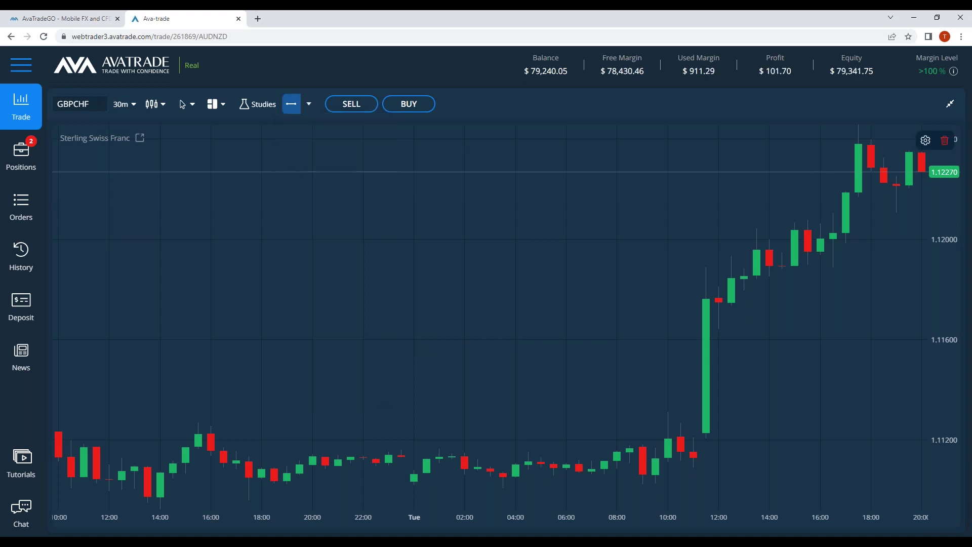
{"action": "left_click", "coordinate": [816, 132]}
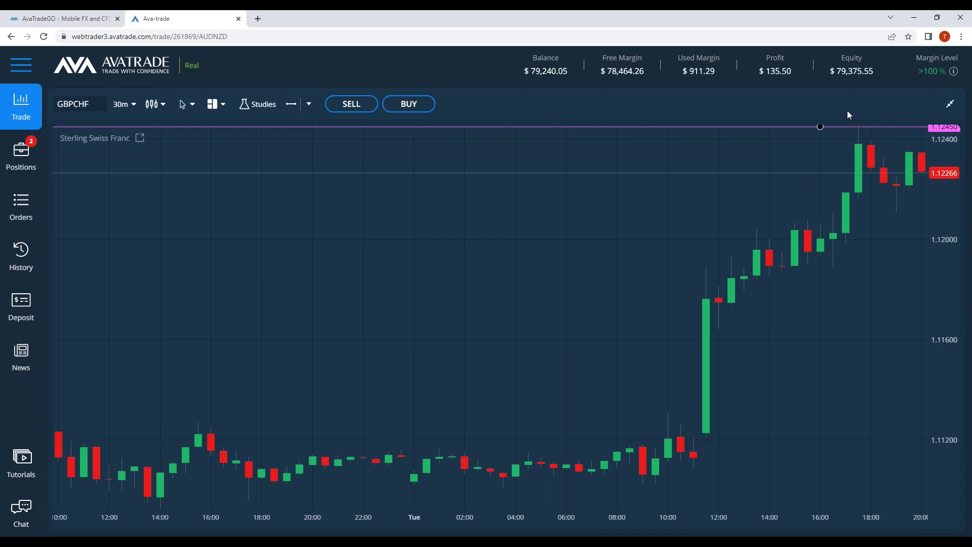
- Start a GBPCHF sell order and enable both Stop Loss and Take Profit on it
{"action": "left_click", "coordinate": [358, 103]}
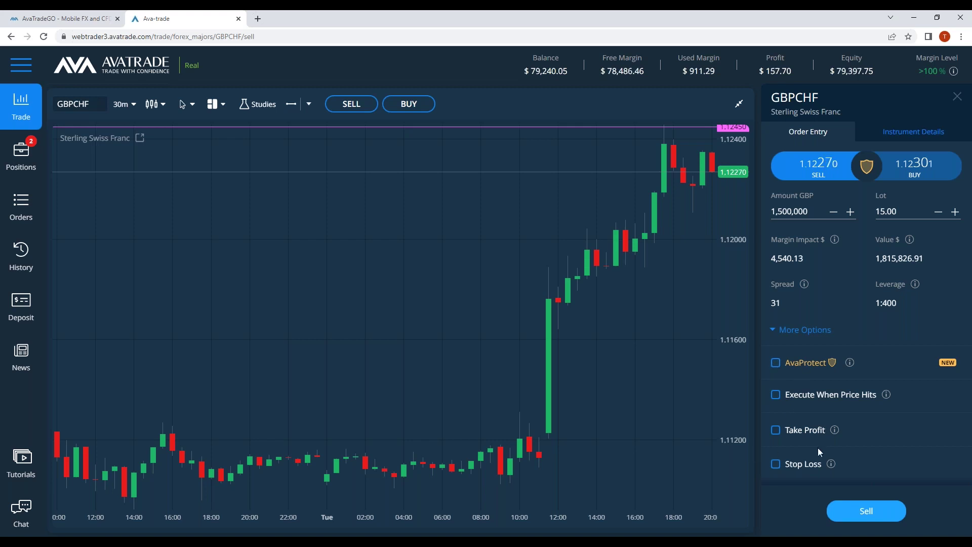
{"action": "left_click", "coordinate": [774, 464]}
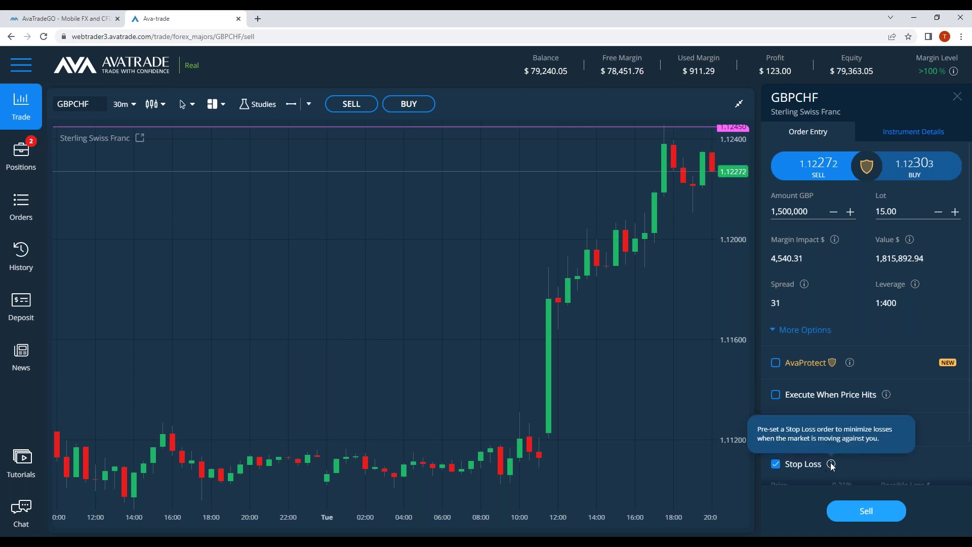
{"action": "scroll", "coordinate": [841, 452], "scroll_direction": "down", "scroll_amount": 1}
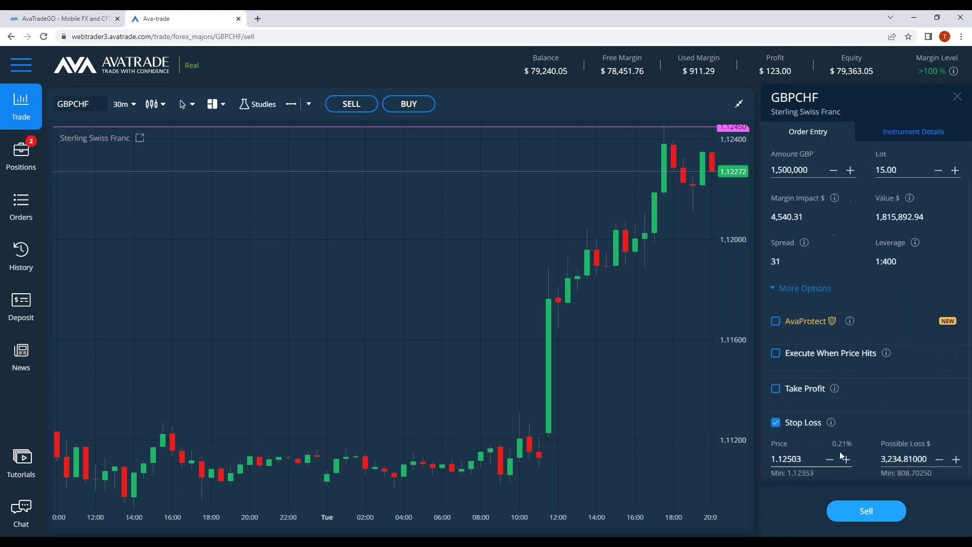
{"action": "left_click", "coordinate": [804, 455]}
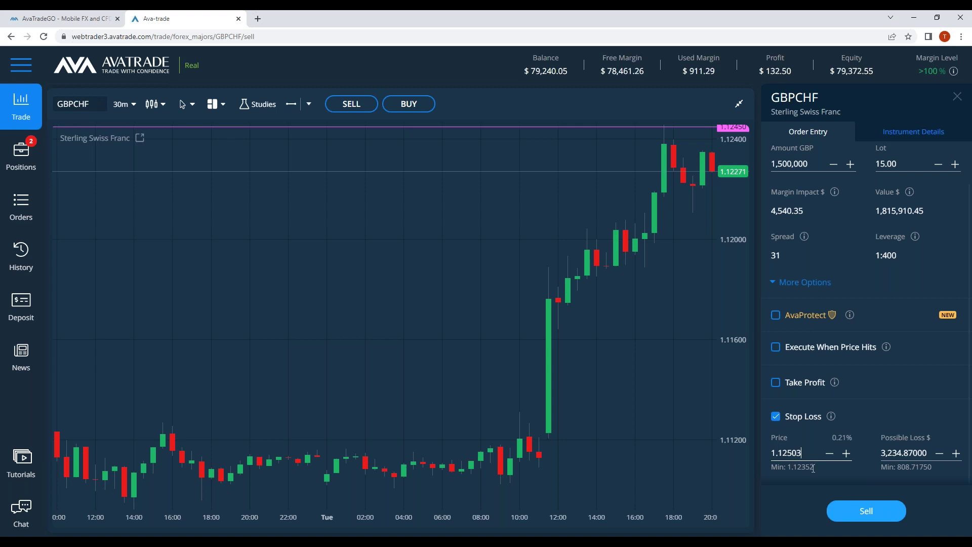
{"action": "left_click", "coordinate": [776, 383]}
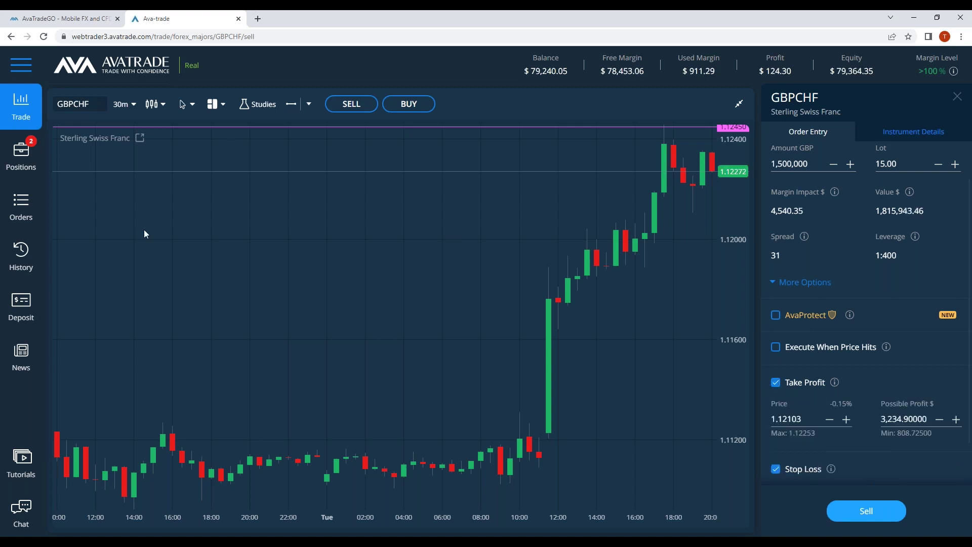
- Draw a second horizontal Price Line at about 1.12098, at the recent wick low on the GBPCHF chart
{"action": "left_click", "coordinate": [291, 104]}
{"action": "left_click", "coordinate": [693, 212]}
{"action": "left_click_drag", "start_coordinate": [694, 213], "coordinate": [703, 214]}
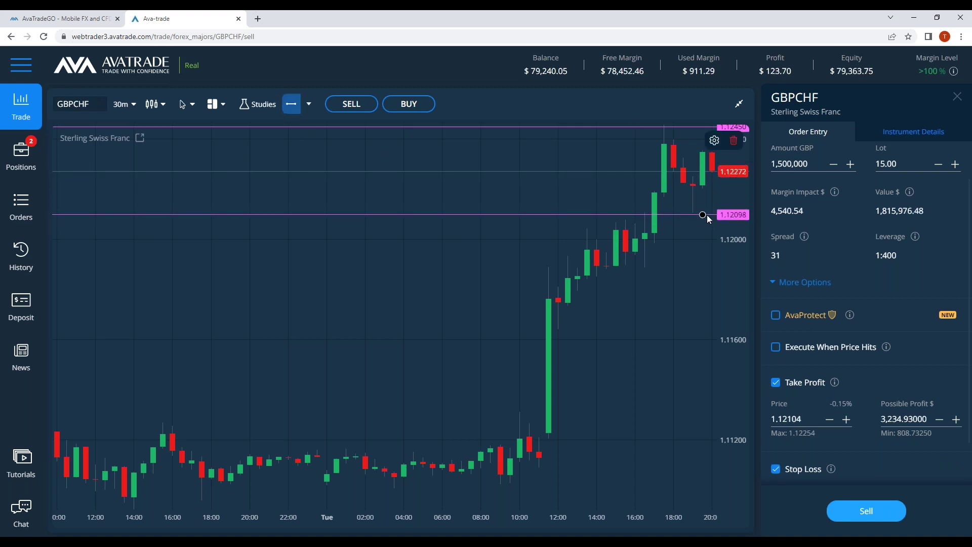
- Lower the second GBPCHF Price Line to 1.11900 and set the sell order's Take Profit price to 1.11900
{"action": "left_click_drag", "start_coordinate": [704, 215], "coordinate": [694, 265]}
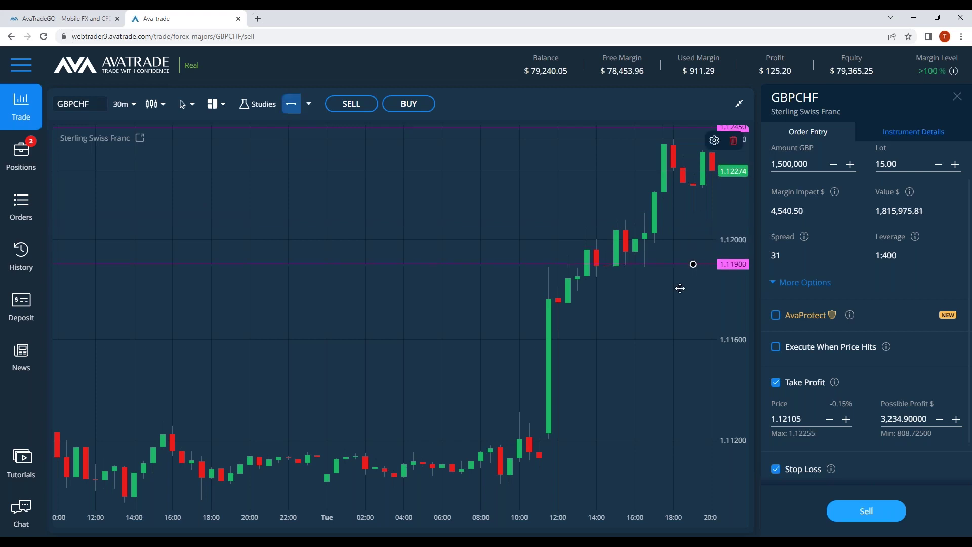
{"action": "left_click", "coordinate": [653, 269]}
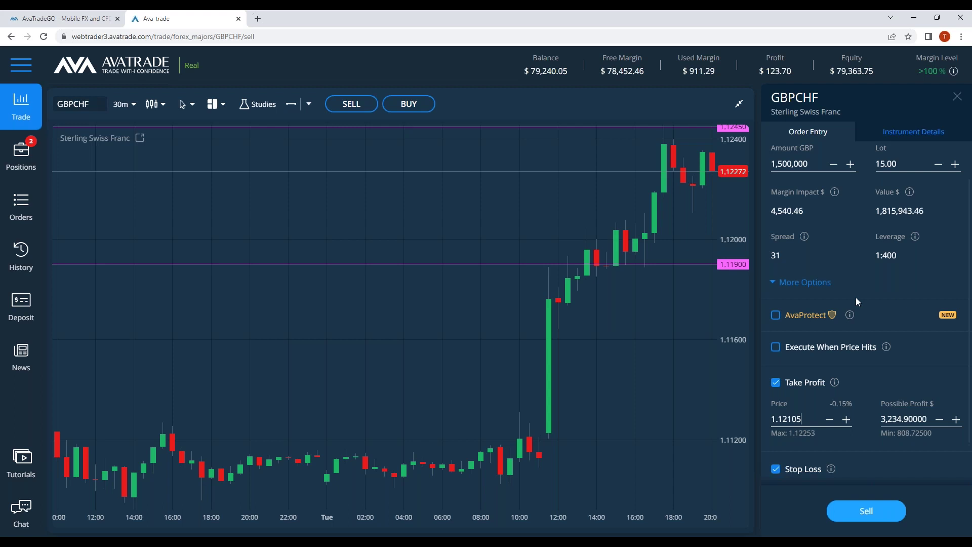
{"action": "key", "text": "BackSpace"}
{"action": "key", "text": "BackSpace"}
{"action": "key", "text": "BackSpace"}
{"action": "key", "text": "BackSpace"}
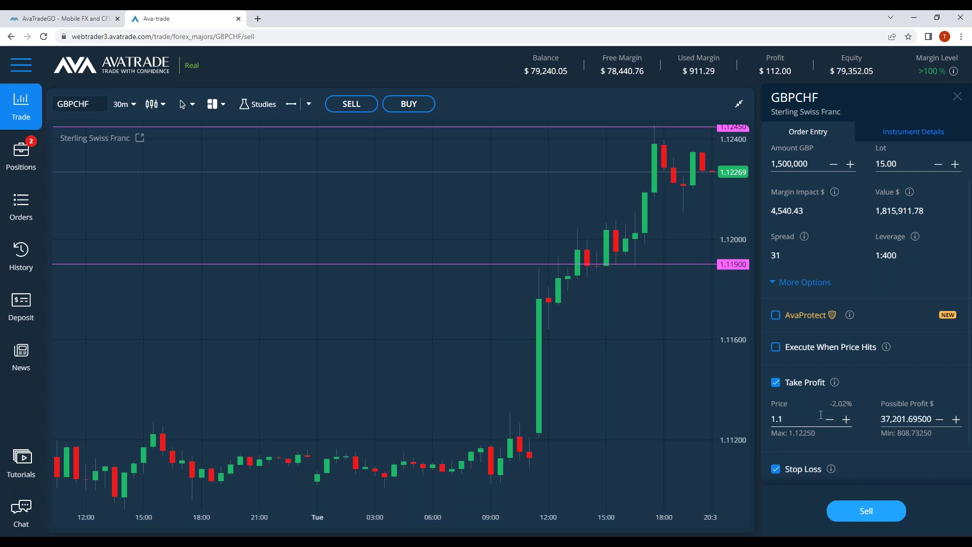
{"action": "type", "text": "190"}
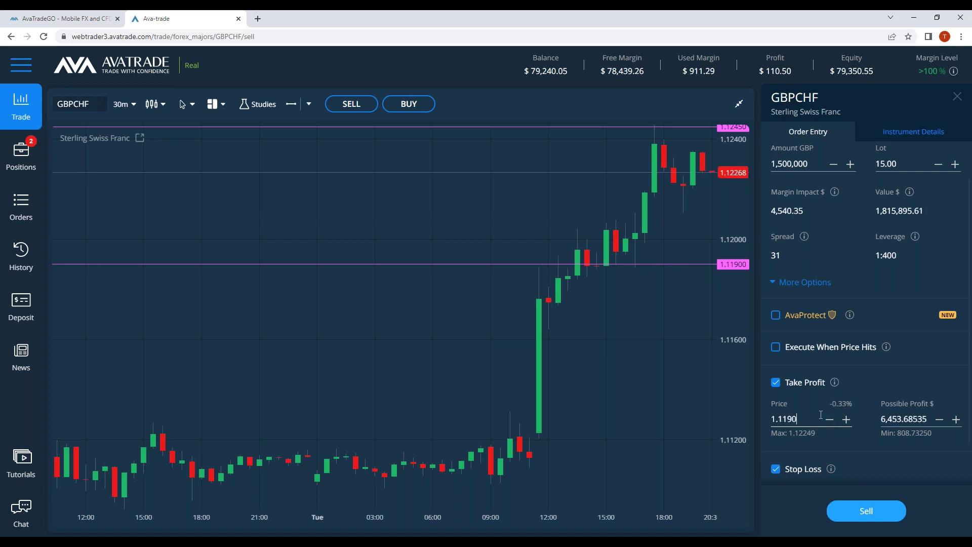
{"action": "type", "text": "0"}
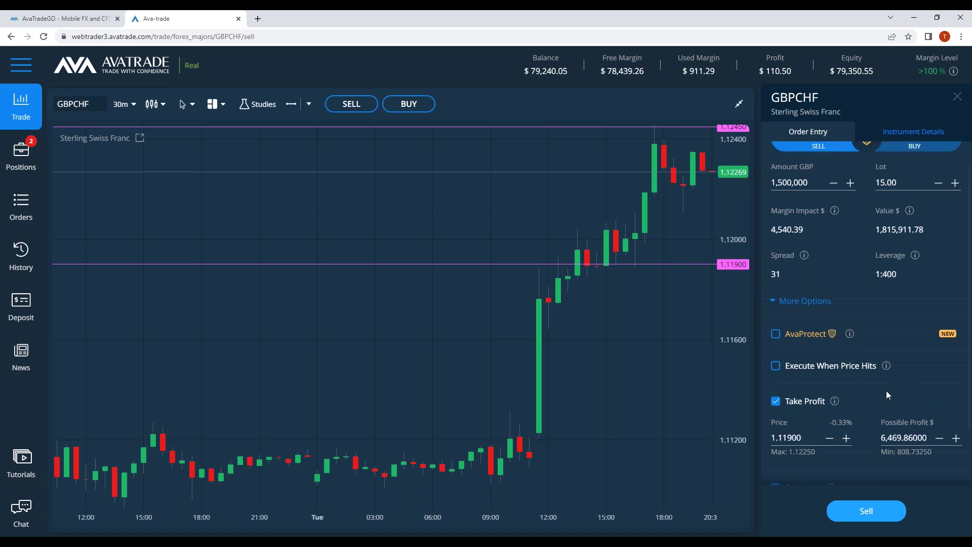
- Set the GBPCHF sell order's lot size to 2
{"action": "scroll", "coordinate": [886, 391], "scroll_direction": "up", "scroll_amount": 2}
{"action": "scroll", "coordinate": [896, 391], "scroll_direction": "down", "scroll_amount": 2}
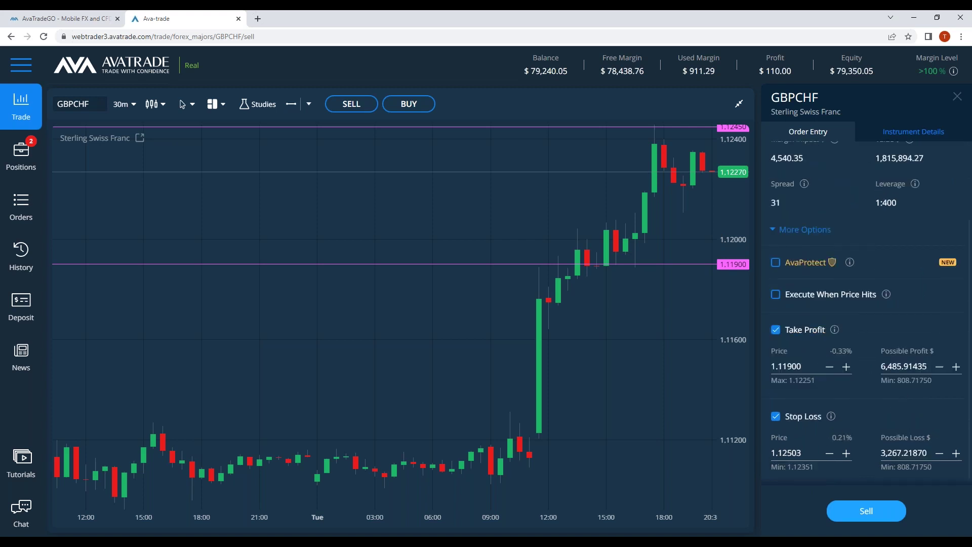
{"action": "scroll", "coordinate": [884, 210], "scroll_direction": "up", "scroll_amount": 2}
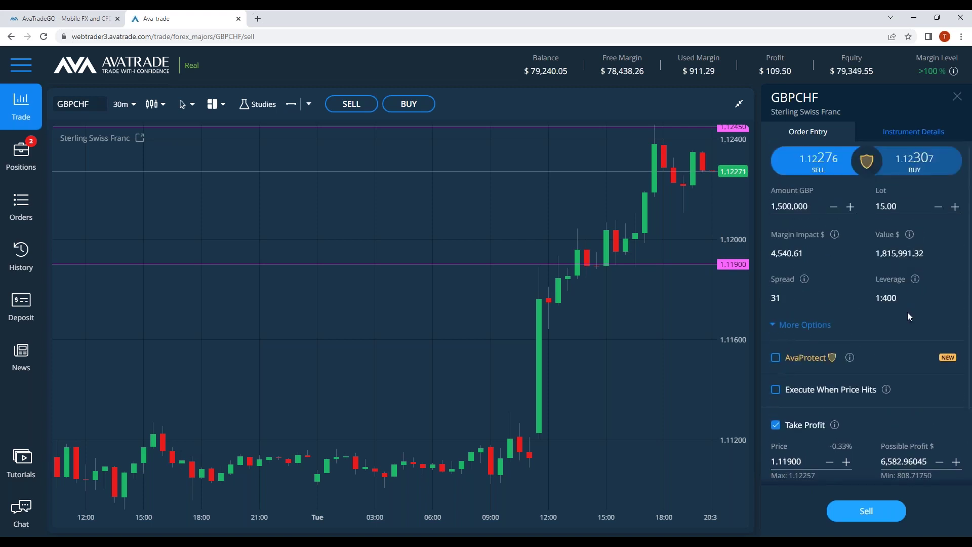
{"action": "double_click", "coordinate": [884, 211]}
{"action": "type", "text": "2"}
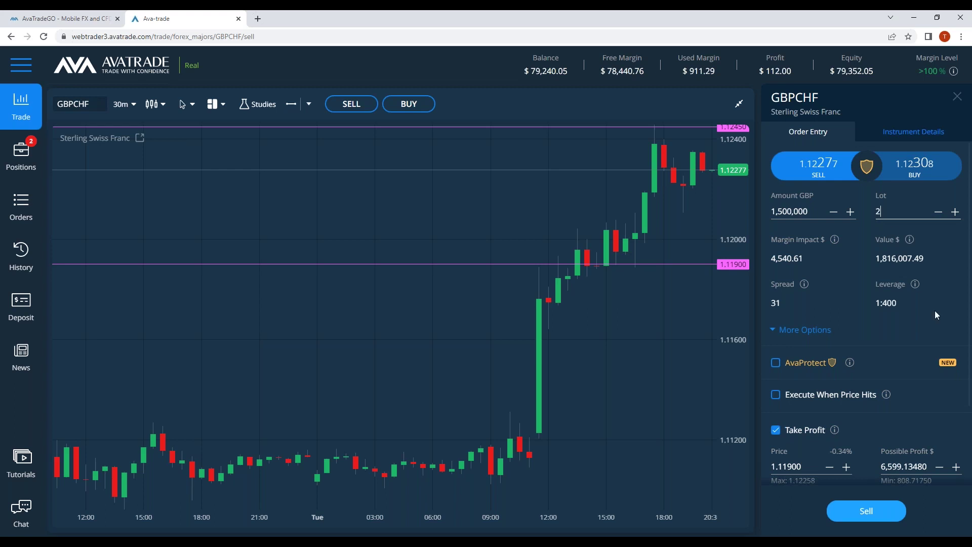
- Review the GBPCHF order's Take Profit and Stop Loss values and submit the sell order
{"action": "scroll", "coordinate": [932, 320], "scroll_direction": "down", "scroll_amount": 2}
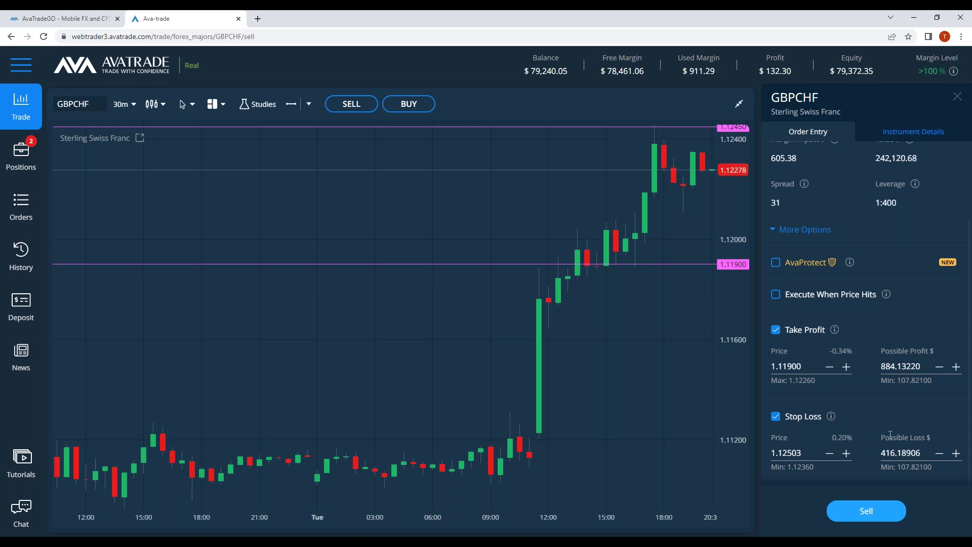
{"action": "scroll", "coordinate": [902, 446], "scroll_direction": "up", "scroll_amount": 2}
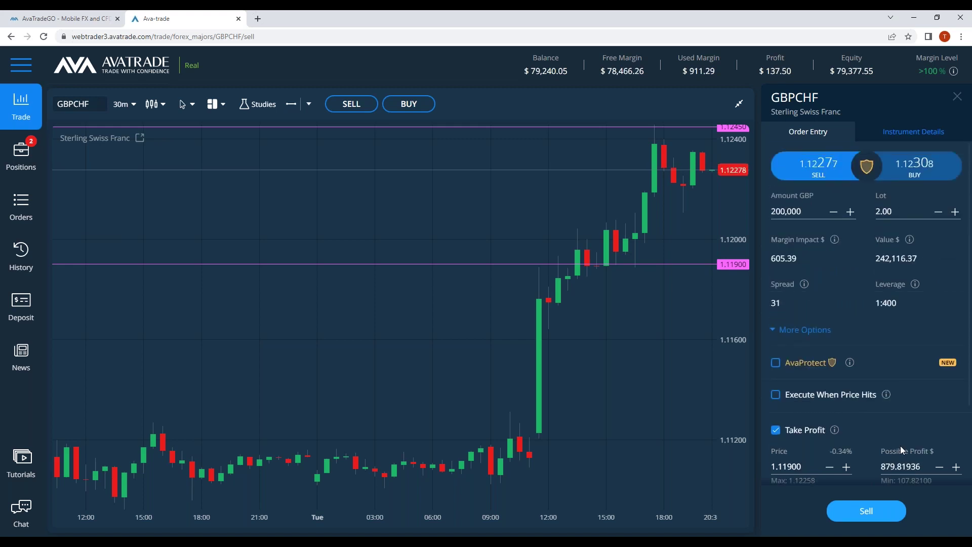
{"action": "scroll", "coordinate": [900, 446], "scroll_direction": "down", "scroll_amount": 2}
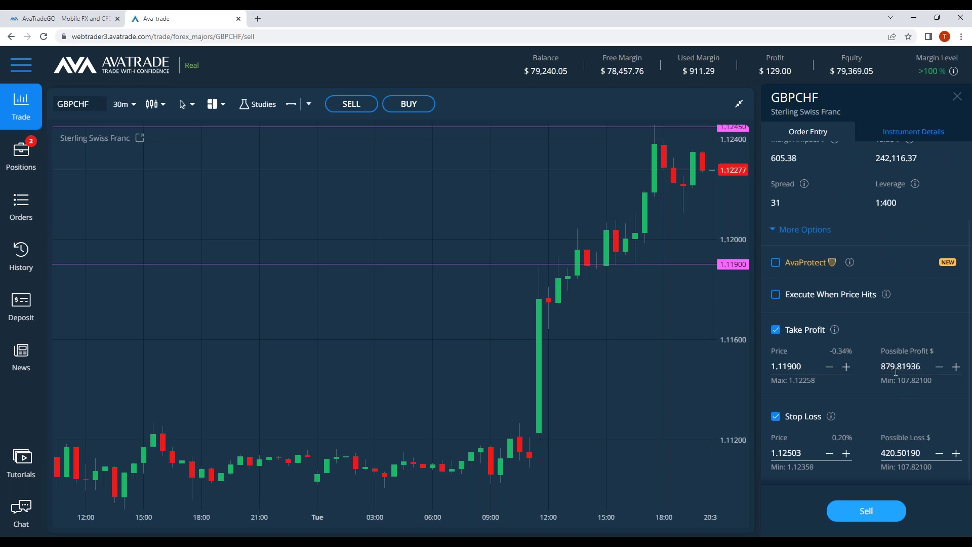
{"action": "left_click", "coordinate": [887, 505]}
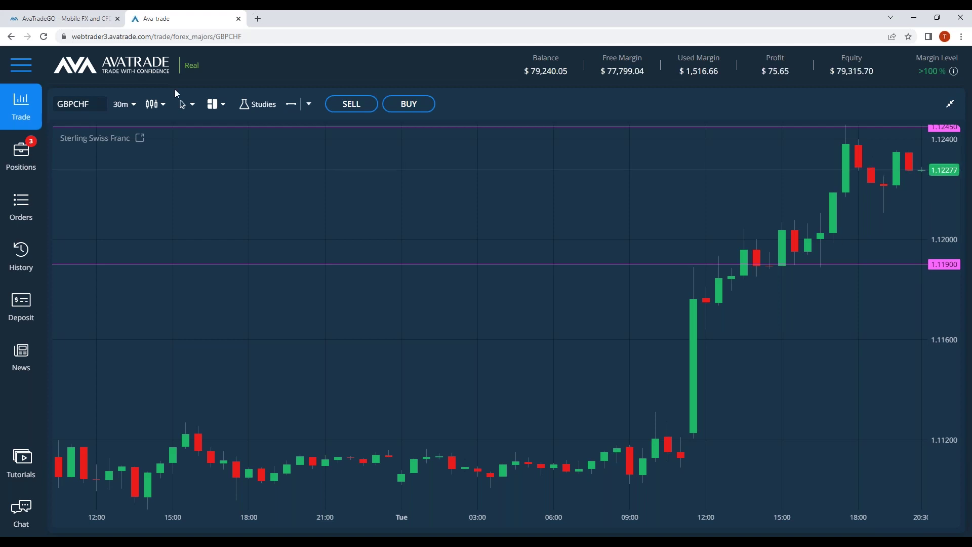
{"action": "left_click", "coordinate": [61, 99]}
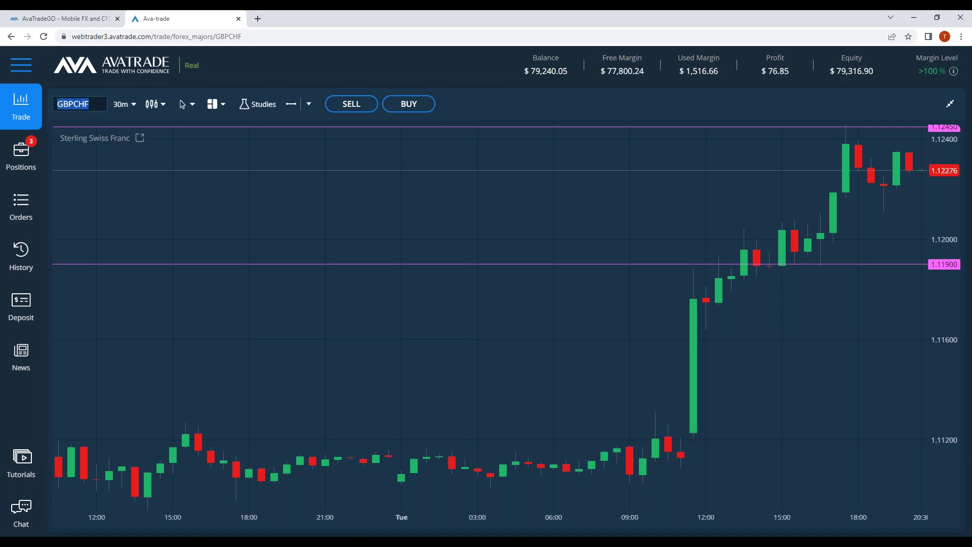
{"action": "key", "text": "ctrl+n"}
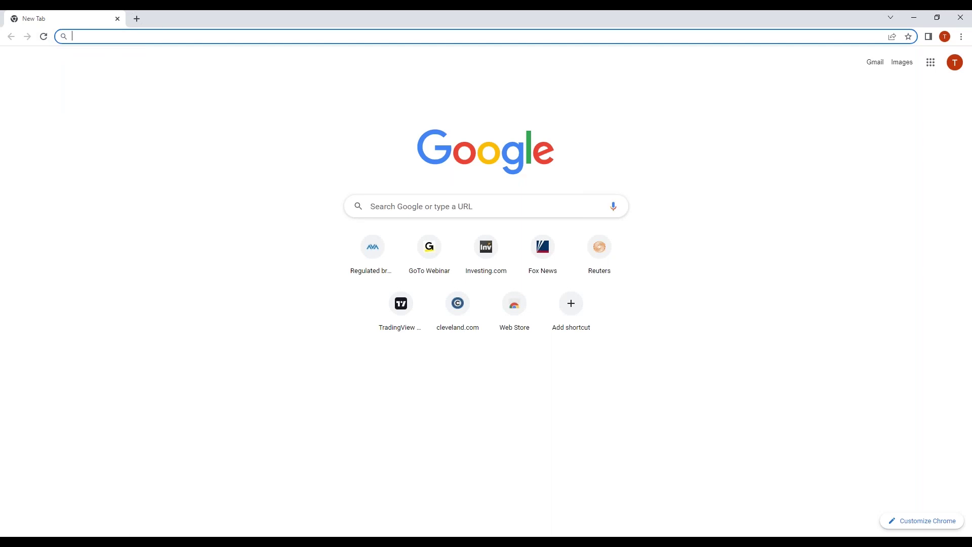
{"action": "mouse_move", "coordinate": [163, 542]}
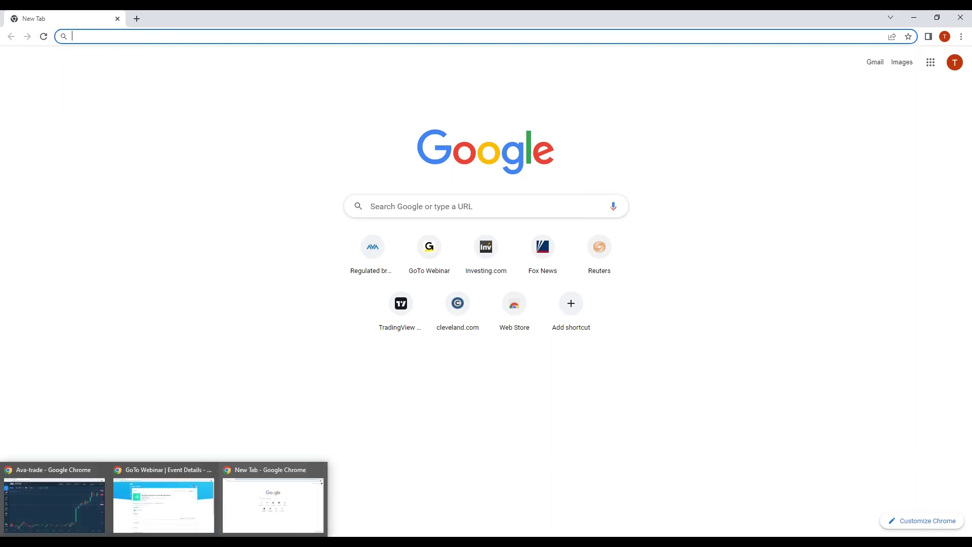
{"action": "left_click", "coordinate": [85, 503]}
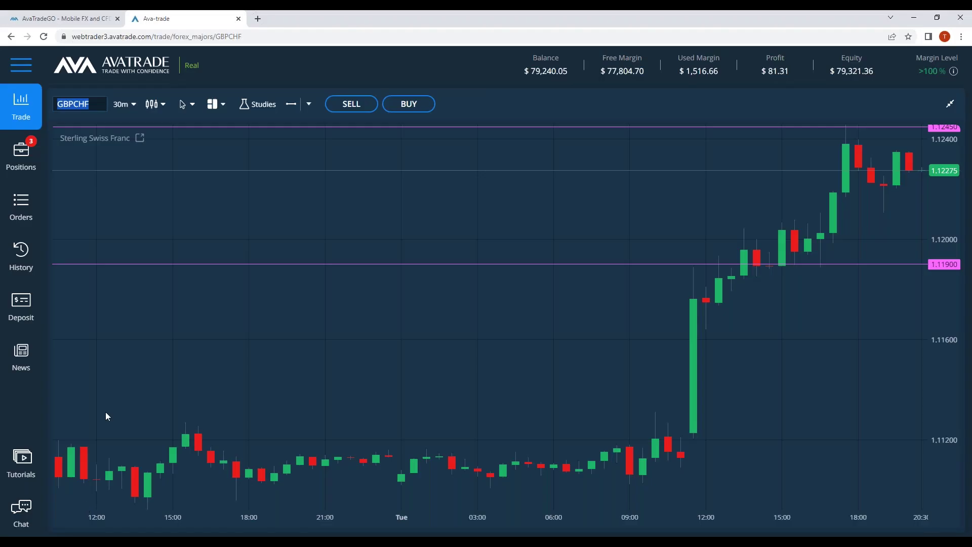
- Search the instruments for "nat" and load the NATURAL_GAS chart in place of GBPCHF
{"action": "left_click", "coordinate": [99, 100]}
{"action": "key", "text": "BackSpace"}
{"action": "key", "text": "BackSpace"}
{"action": "key", "text": "BackSpace"}
{"action": "key", "text": "BackSpace"}
{"action": "key", "text": "BackSpace"}
{"action": "key", "text": "BackSpace"}
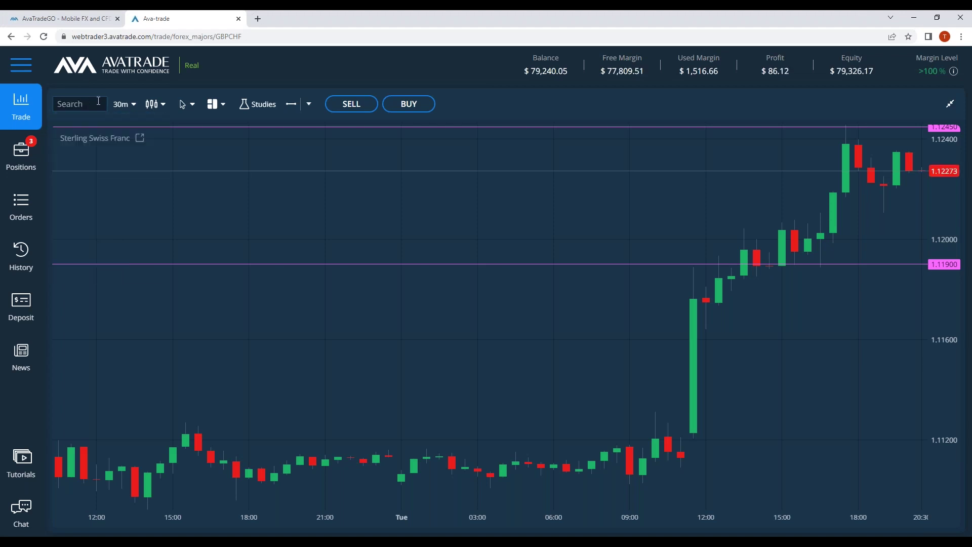
{"action": "type", "text": "nat"}
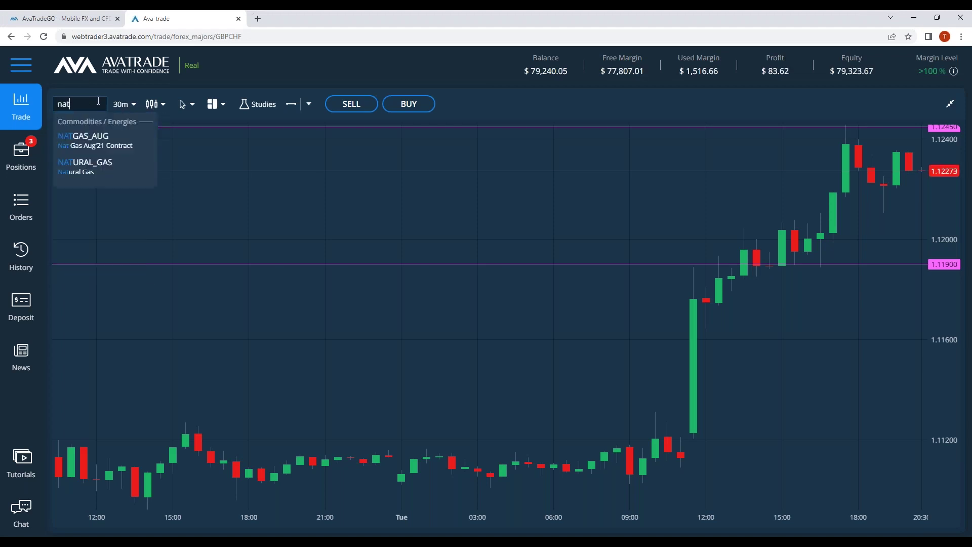
{"action": "left_click", "coordinate": [97, 164]}
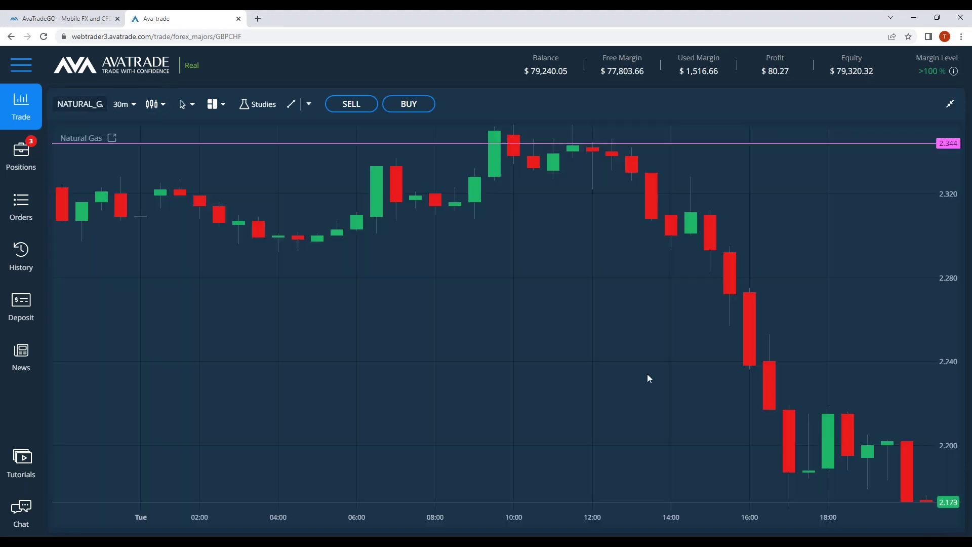
- Set the Natural Gas chart's timeframe to 1mn and move the 2.344 price line to just below the latest price
{"action": "scroll", "coordinate": [641, 377], "scroll_direction": "down", "scroll_amount": 3}
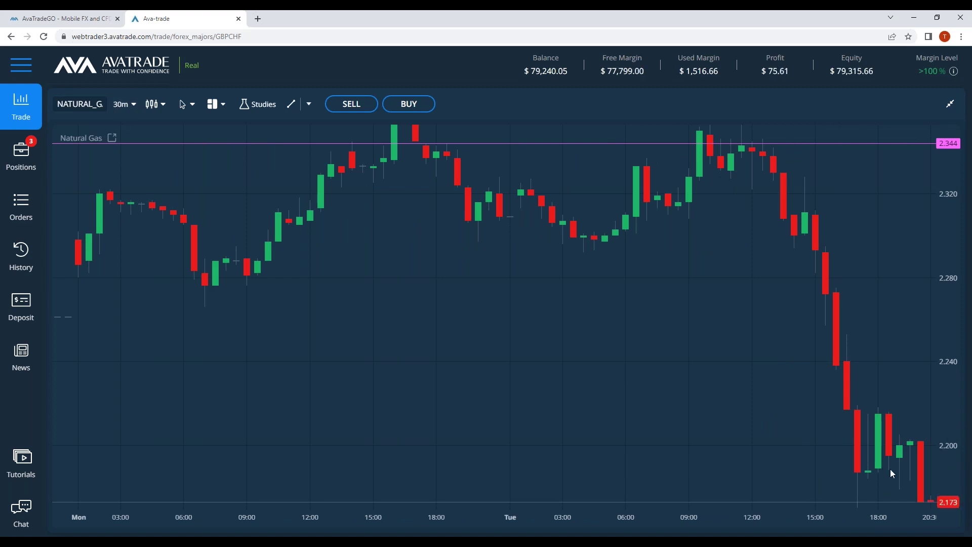
{"action": "left_click", "coordinate": [120, 105]}
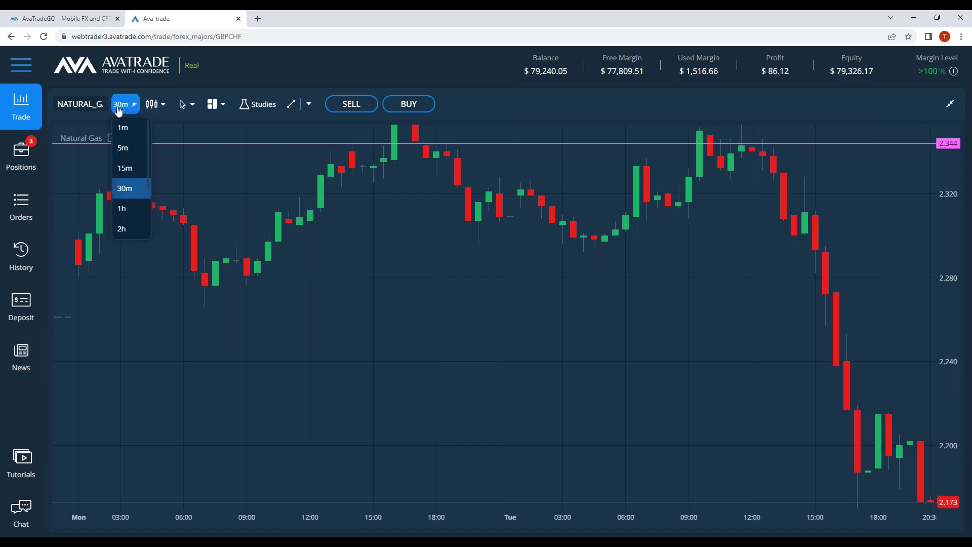
{"action": "scroll", "coordinate": [136, 185], "scroll_direction": "down", "scroll_amount": 3}
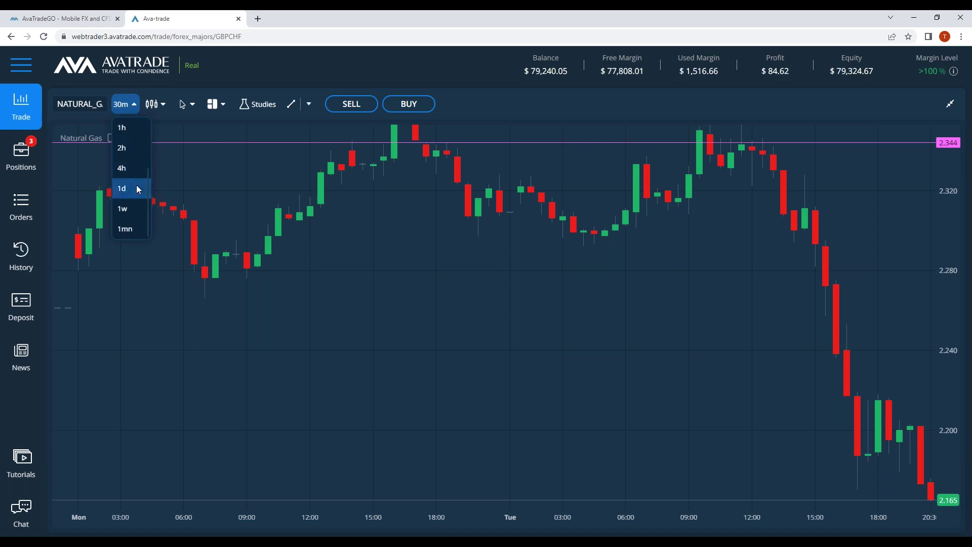
{"action": "left_click", "coordinate": [129, 229]}
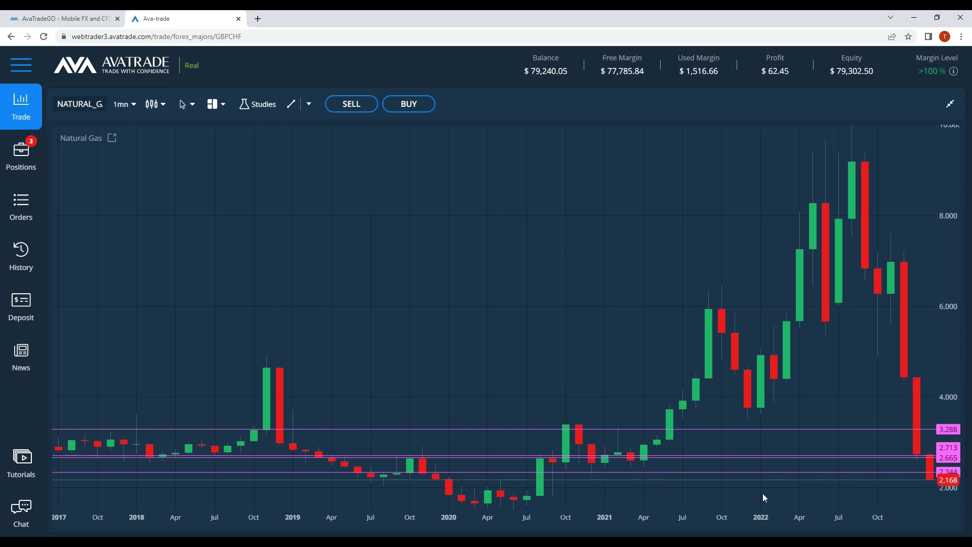
{"action": "left_click_drag", "start_coordinate": [722, 472], "coordinate": [704, 484]}
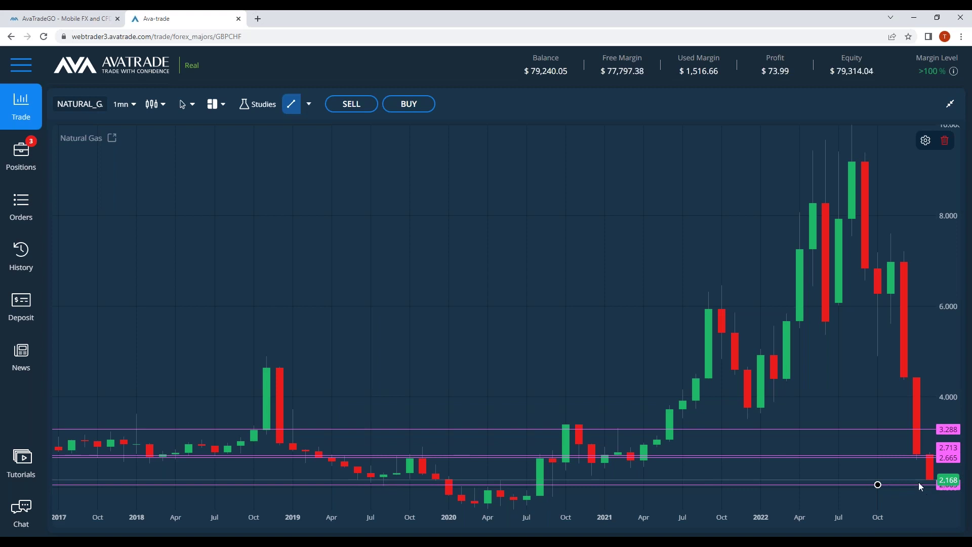
- View the Natural Gas chart on the 1w timeframe and switch it to 1d
{"action": "left_click", "coordinate": [124, 104]}
{"action": "scroll", "coordinate": [129, 206], "scroll_direction": "down", "scroll_amount": 2}
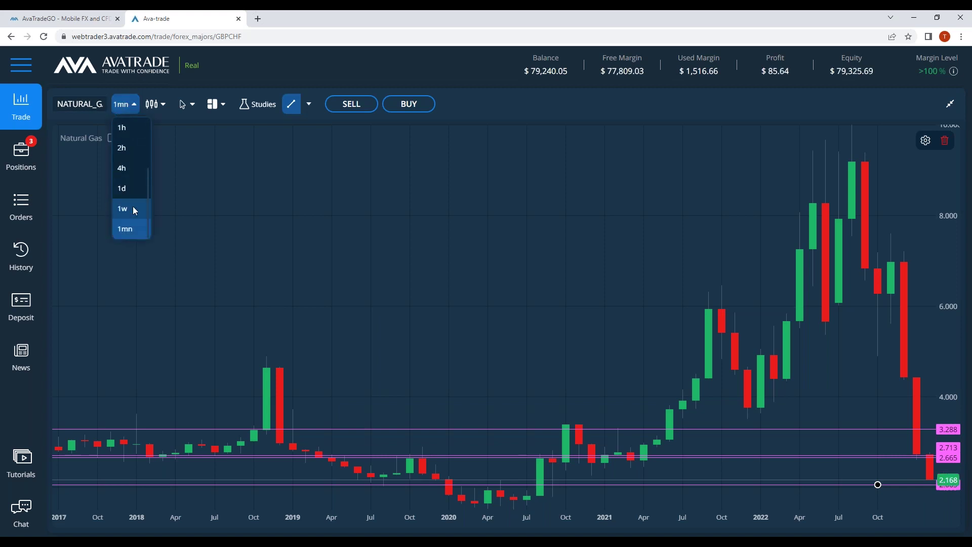
{"action": "left_click", "coordinate": [132, 210]}
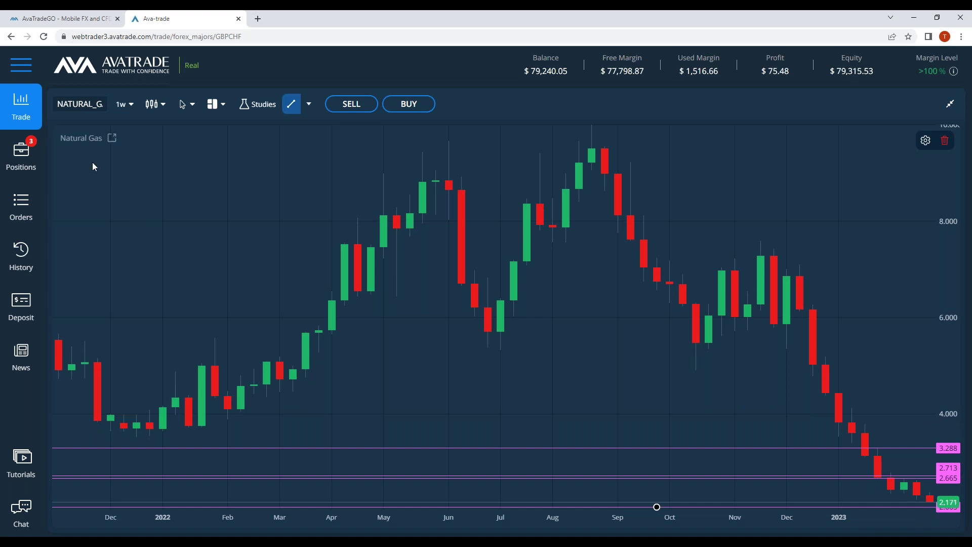
{"action": "left_click", "coordinate": [123, 104]}
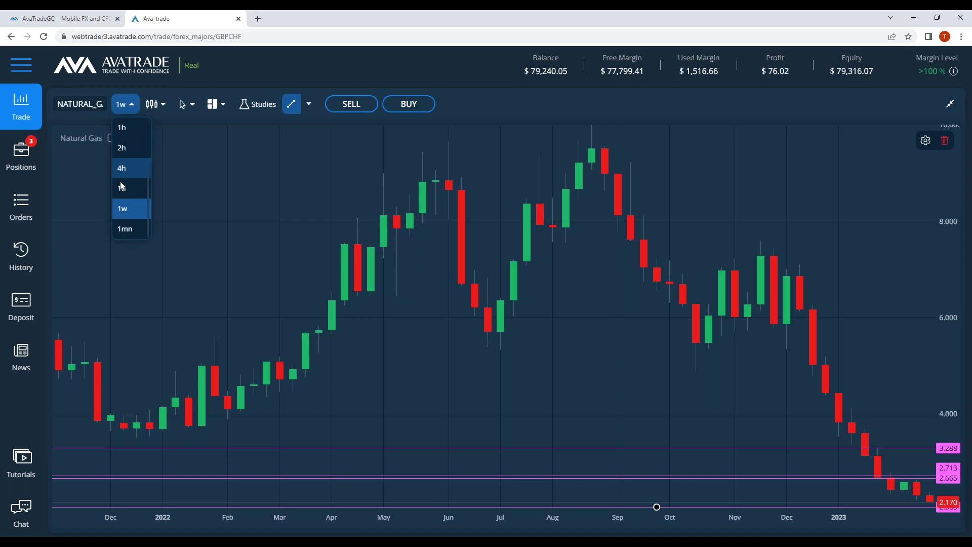
{"action": "left_click", "coordinate": [124, 192]}
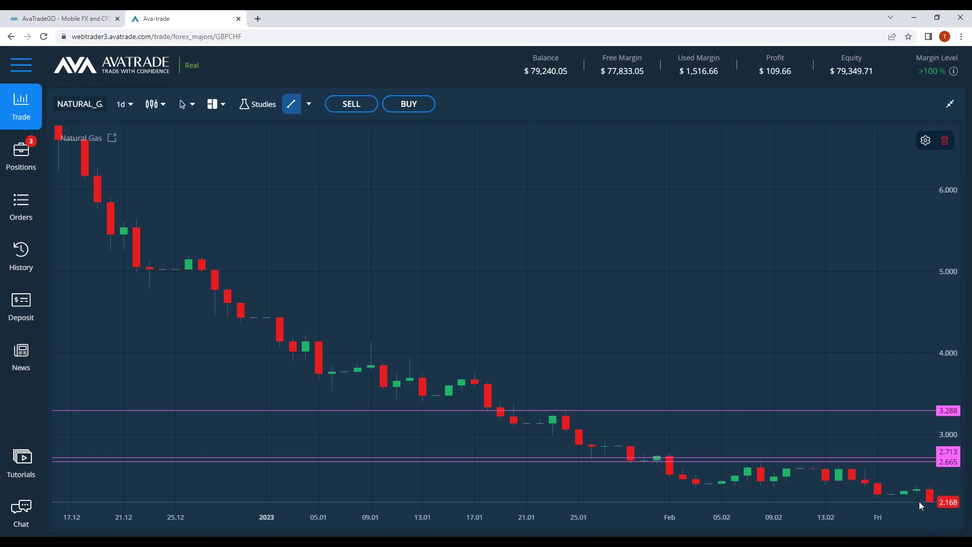
- Move the 3.288 price line on the daily Natural Gas chart down to the recent lows, just above the latest price
{"action": "left_click_drag", "start_coordinate": [904, 411], "coordinate": [876, 499]}
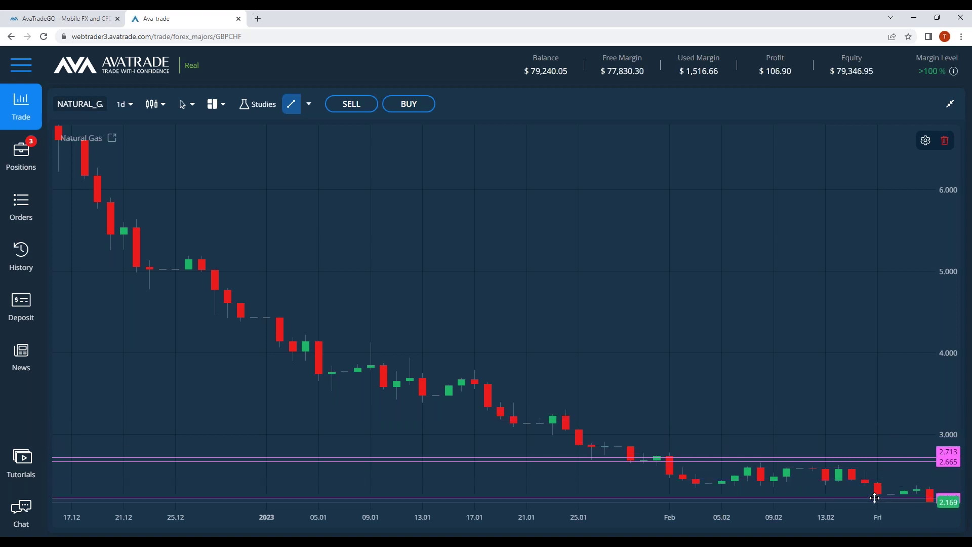
{"action": "left_click", "coordinate": [886, 509]}
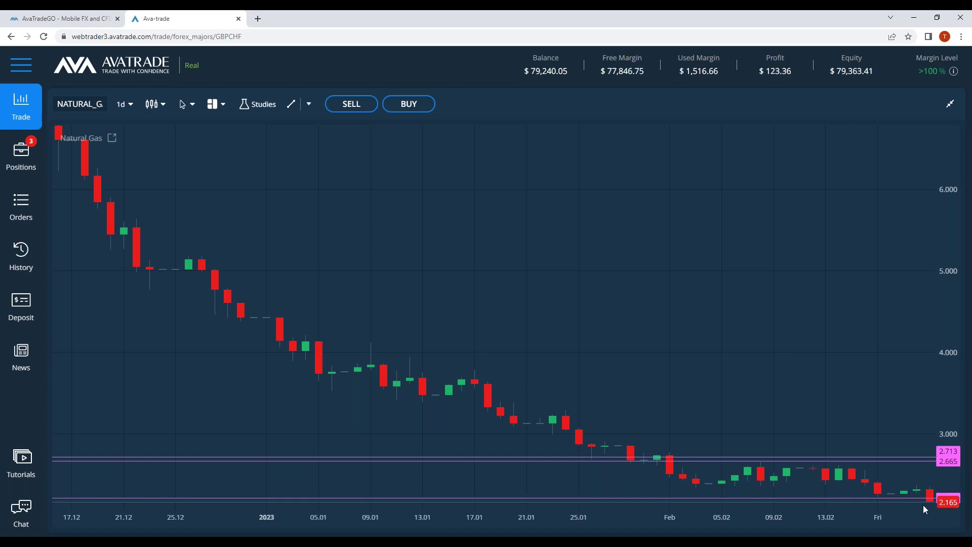
{"action": "left_click", "coordinate": [840, 460]}
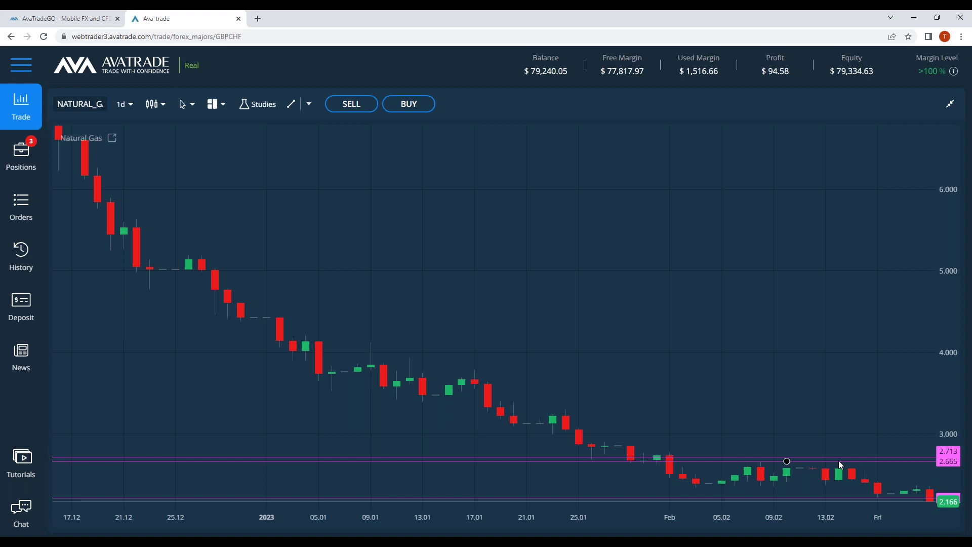